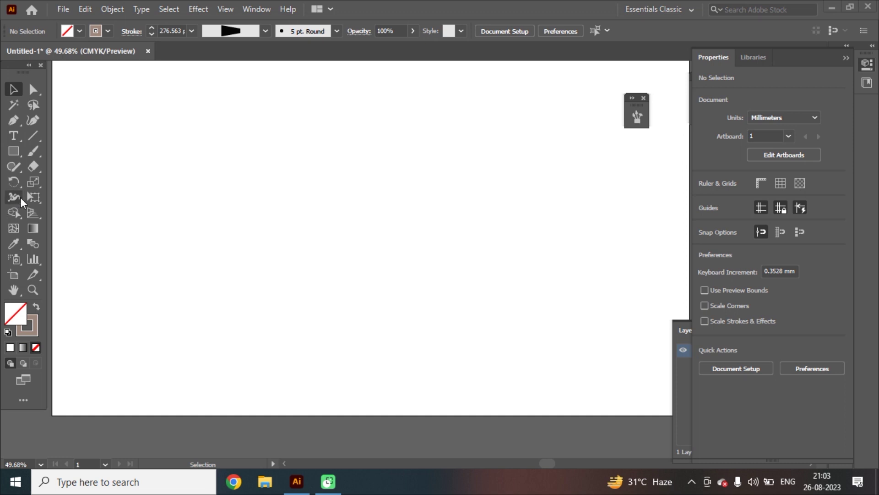
click(20, 196)
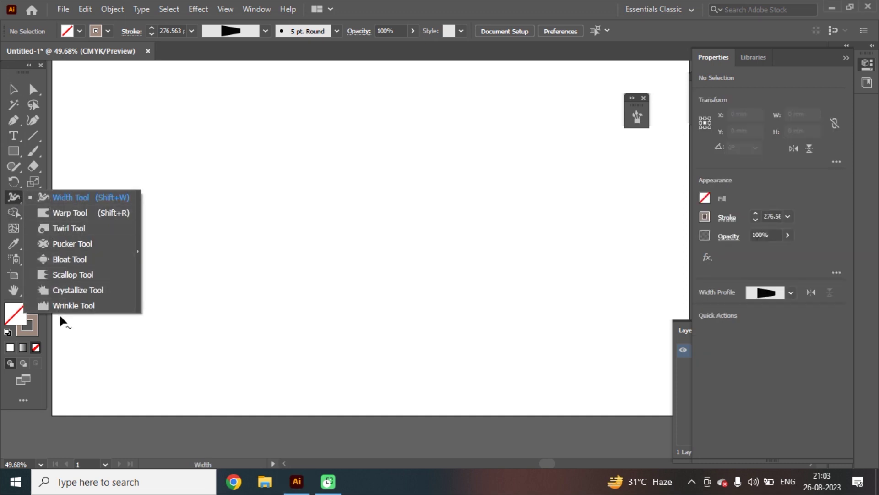
click(19, 198)
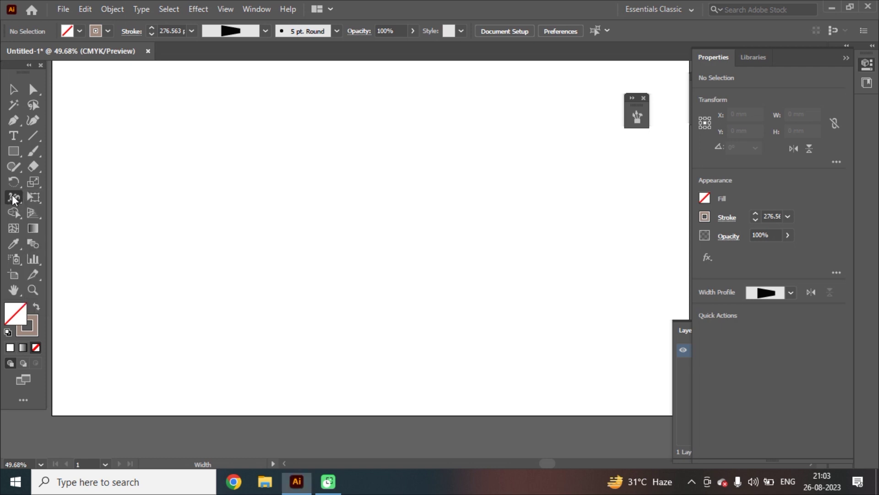
click(13, 198)
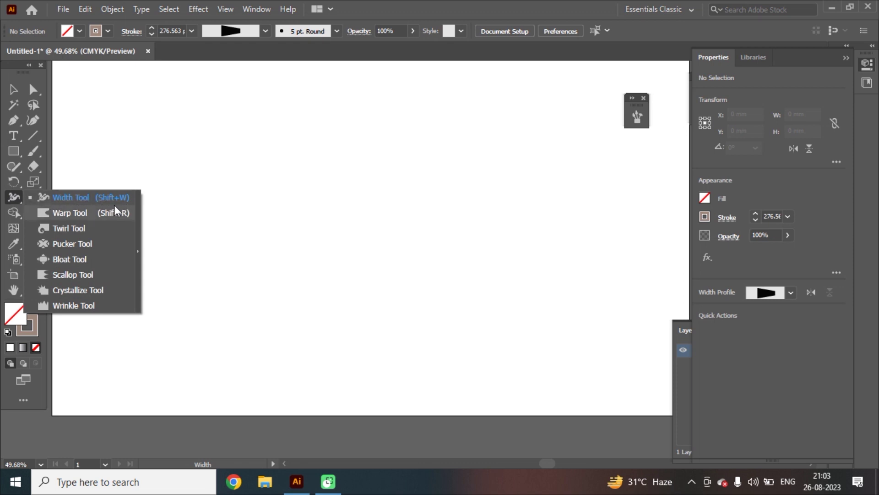
click(14, 195)
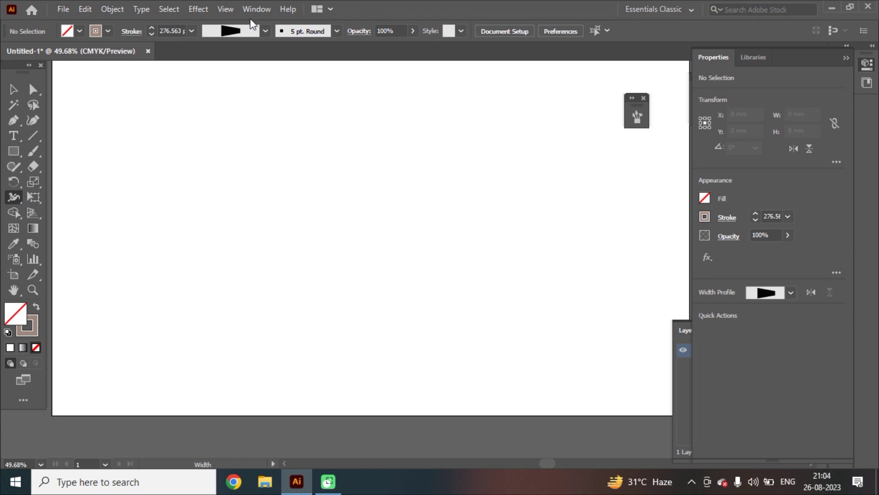
- Draw a nearly horizontal straight path about 338 mm long across the artboard with the Pen tool
click(7, 118)
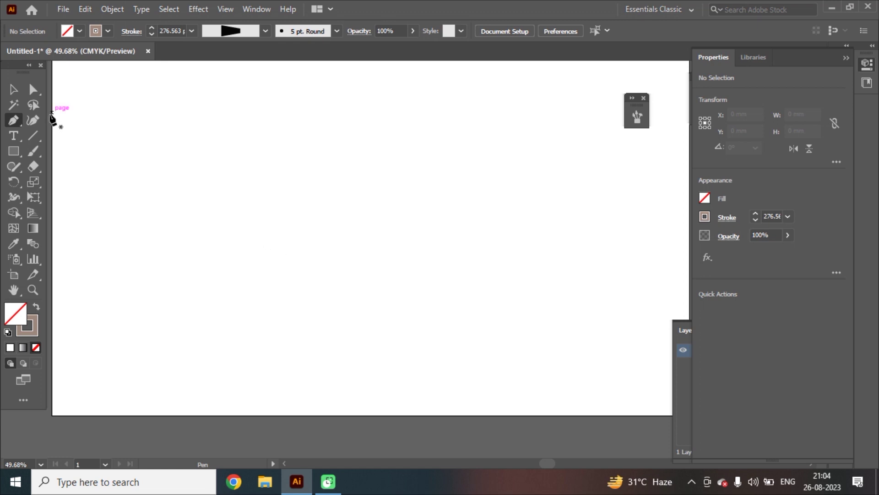
click(136, 208)
click(562, 198)
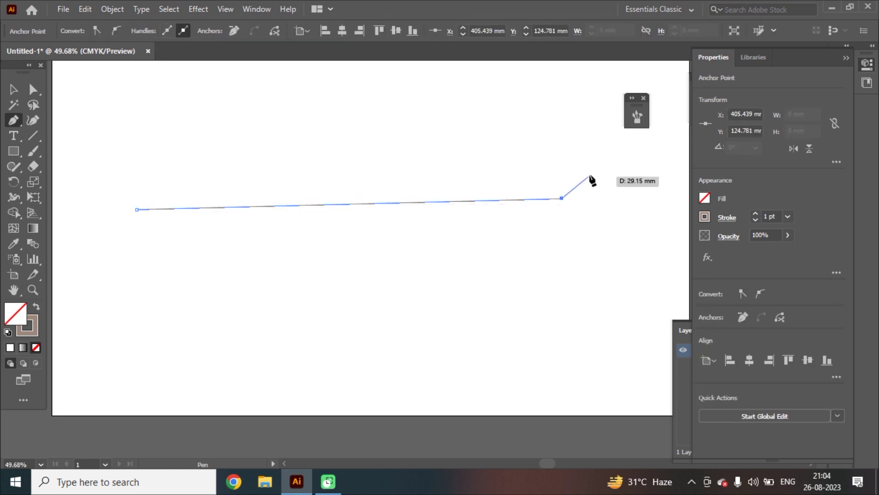
click(595, 256)
key(ctrl+z)
key(Escape)
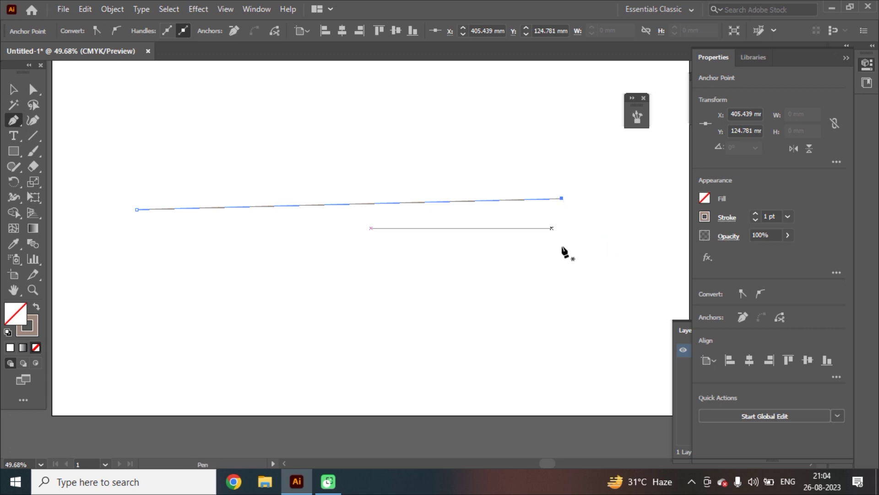
- Select the straight path and set its stroke weight to 50 pt
click(12, 87)
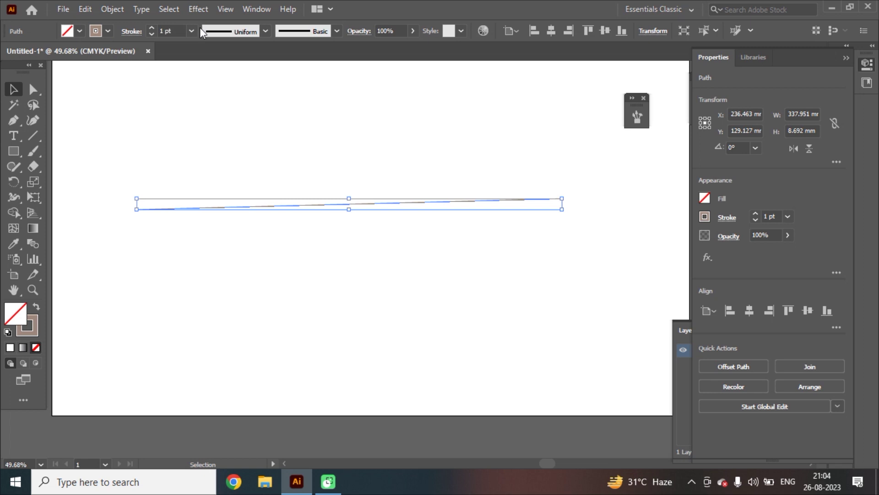
drag(153, 27, 152, 26)
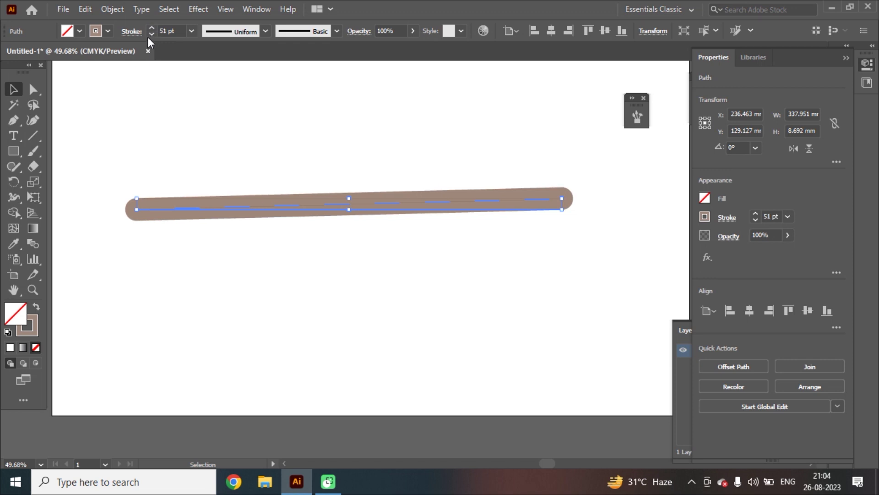
click(153, 35)
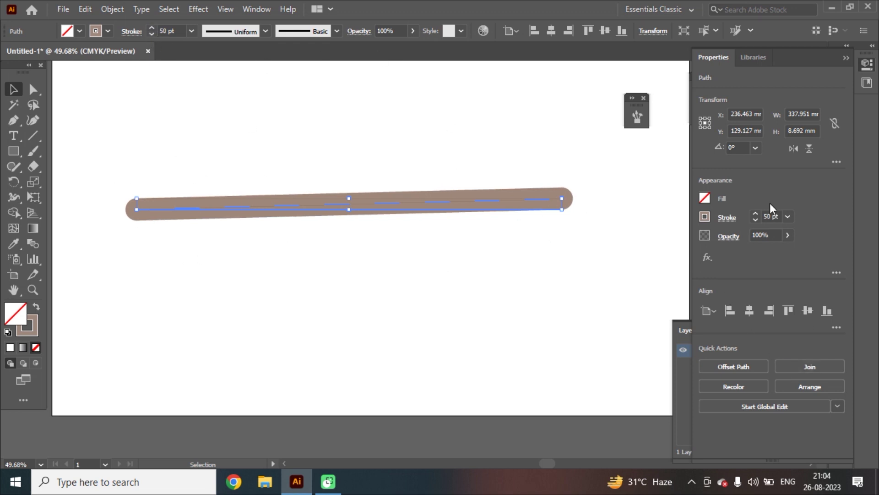
- Give the path's stroke a projecting cap, comparing it with the round cap
click(727, 217)
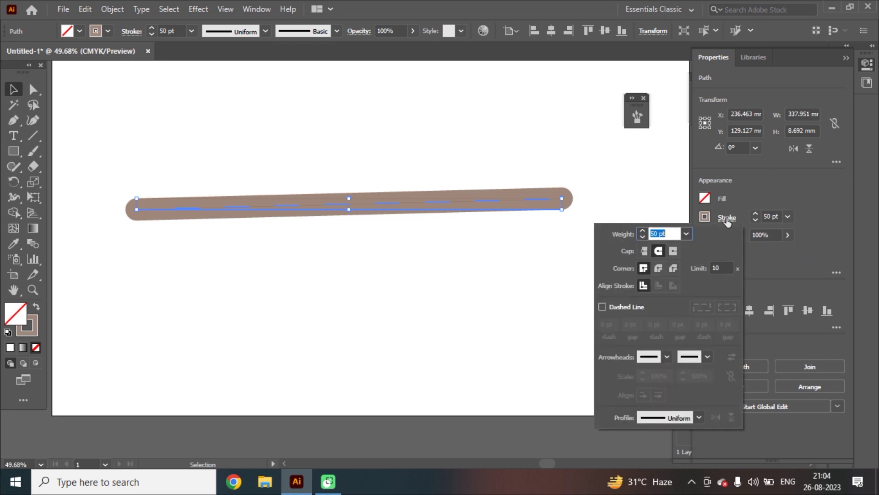
click(677, 252)
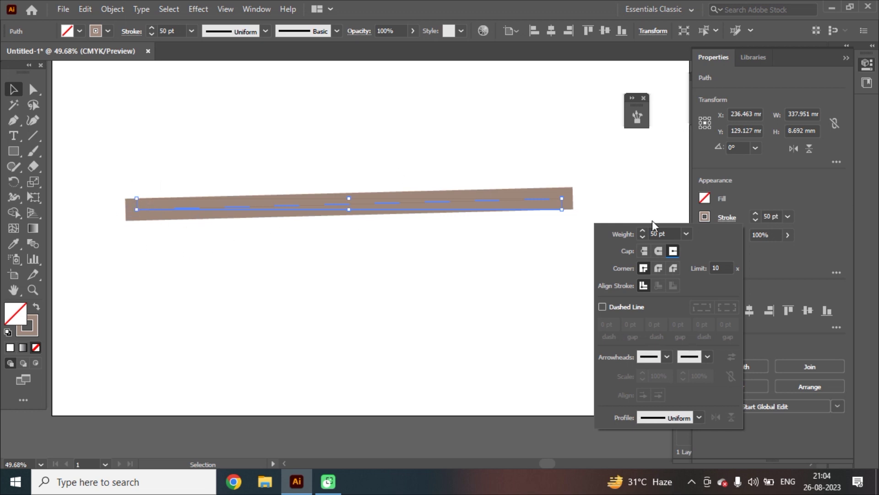
click(806, 180)
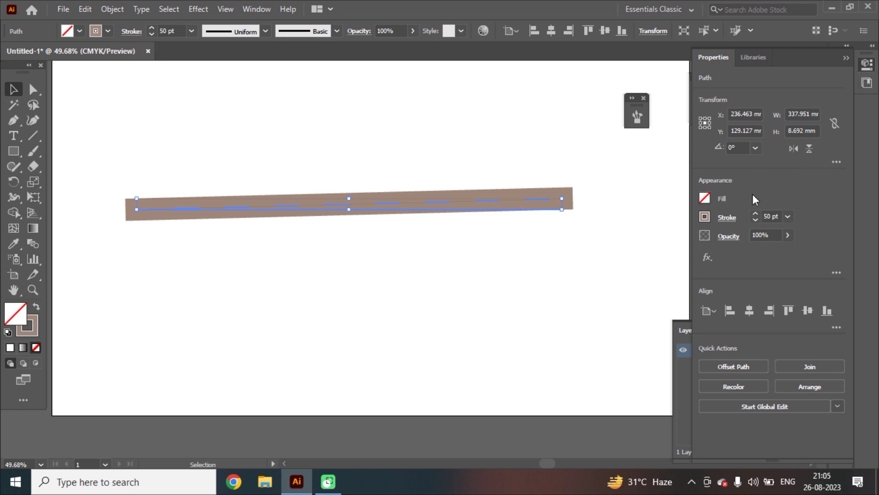
click(729, 217)
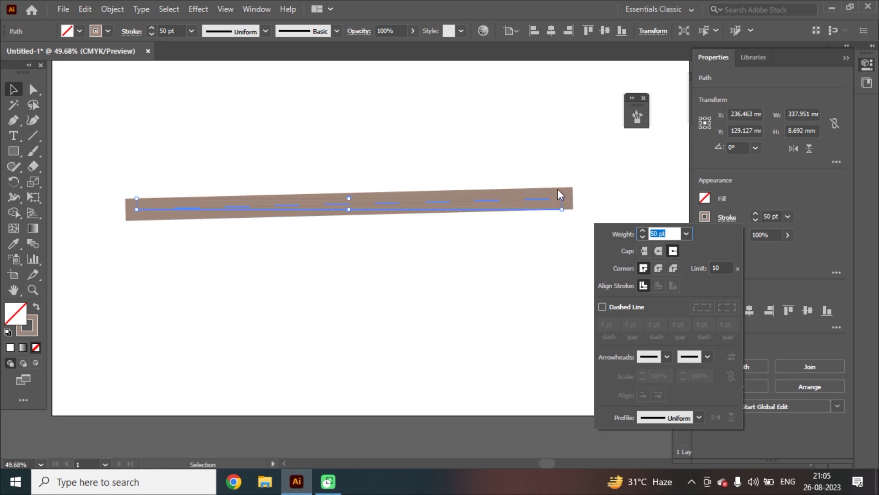
click(659, 251)
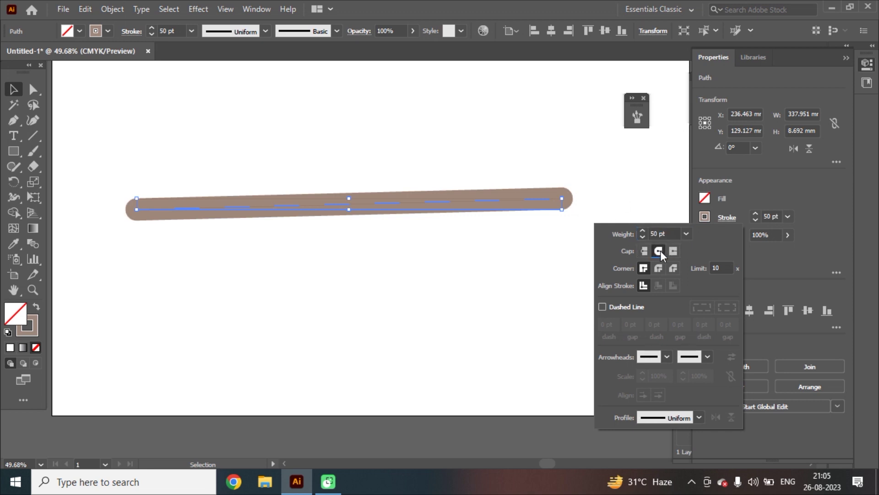
click(672, 251)
click(781, 209)
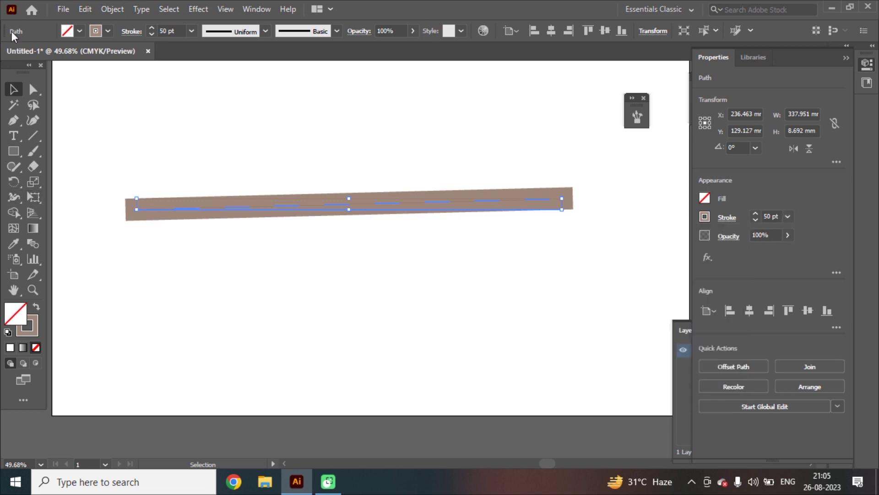
- With the Width tool, widen the stroke at the path's left end and pinch it about a third of the way along
click(12, 199)
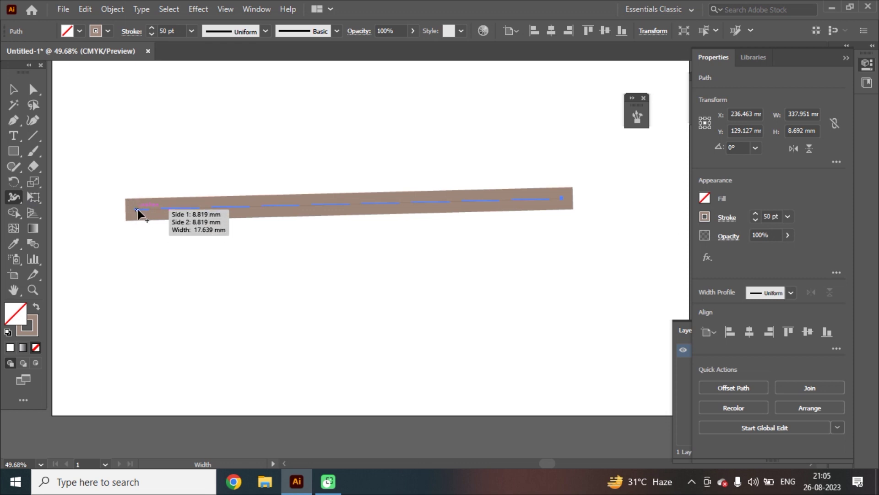
drag(138, 211, 142, 274)
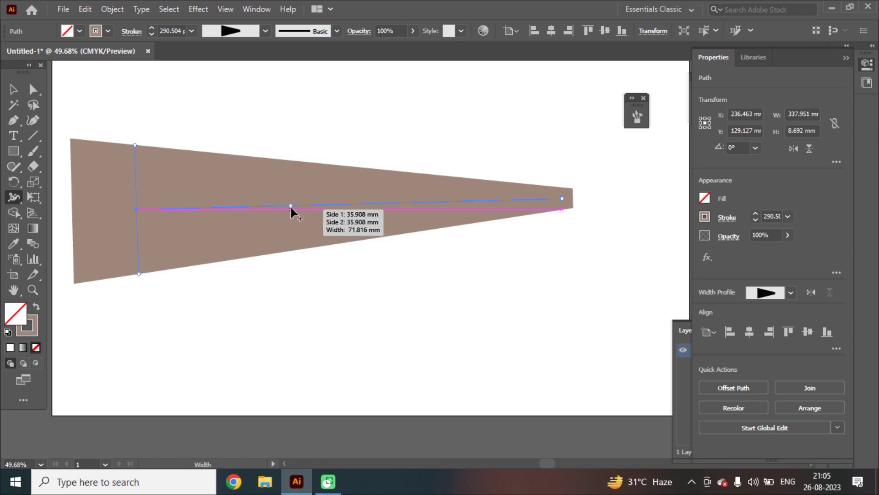
mouse_move(290, 203)
mouse_down()
mouse_move(282, 156)
mouse_move(290, 200)
mouse_up()
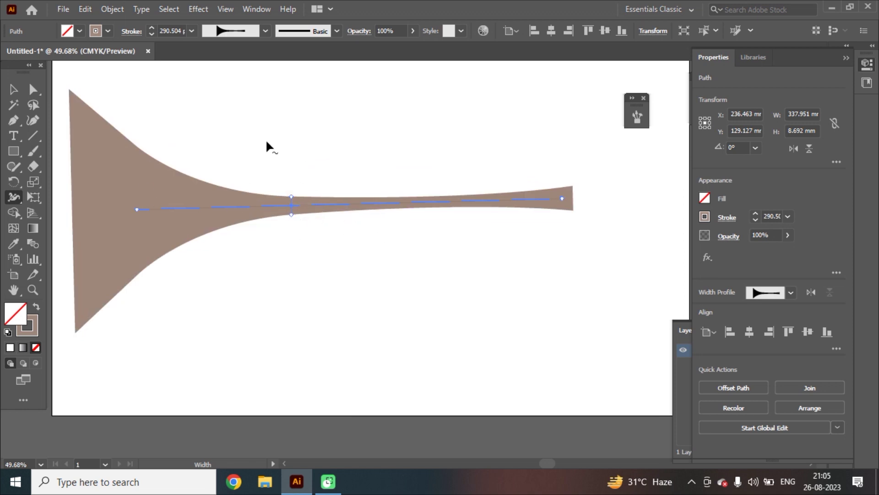
- Shift the flared path slightly down and to the right, and delete it
click(13, 91)
drag(108, 186, 146, 197)
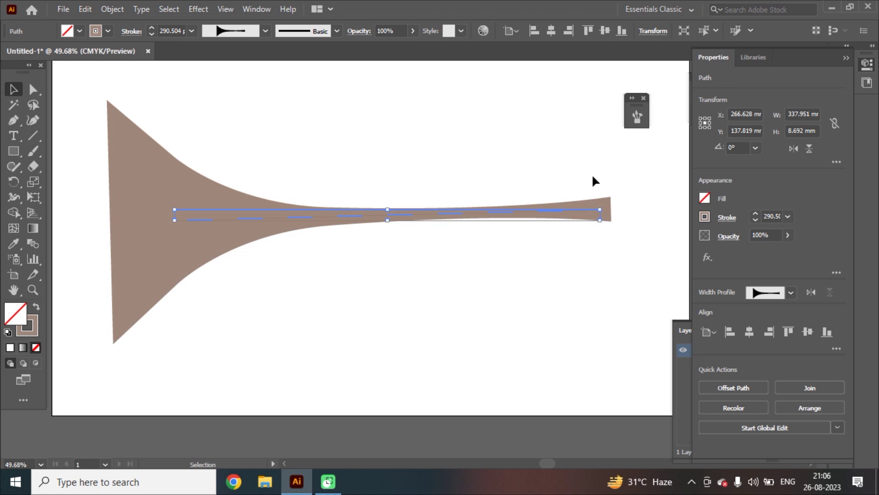
key(Delete)
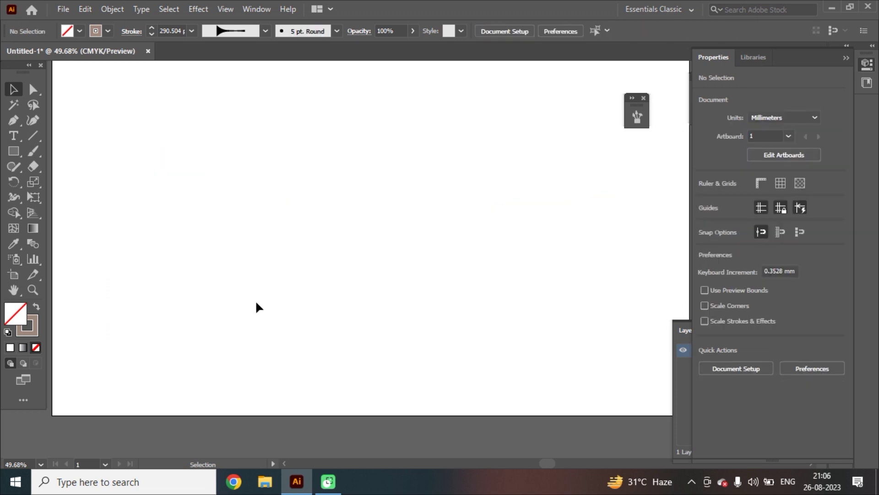
- Draw a winding zigzag path of smooth curves about 298 by 231 mm with the Pen tool and nudge it up and right
click(13, 120)
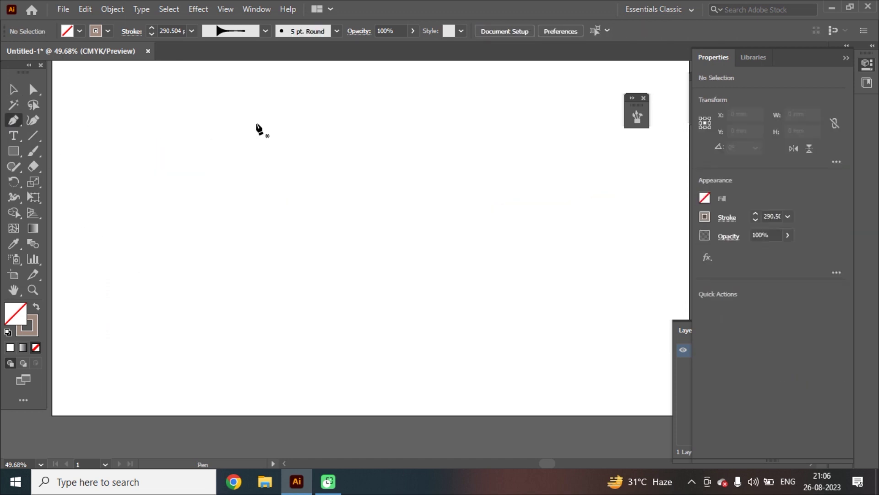
click(461, 108)
mouse_move(128, 134)
mouse_down()
mouse_move(161, 191)
mouse_move(212, 190)
mouse_up()
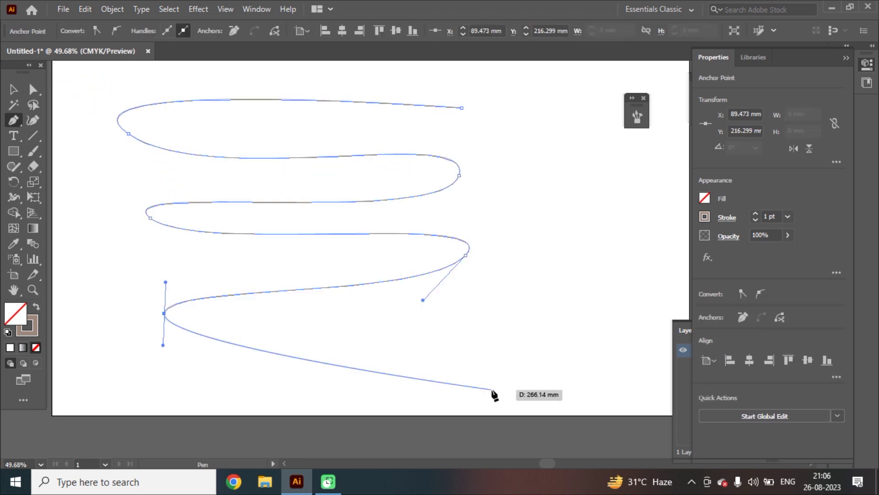
click(493, 389)
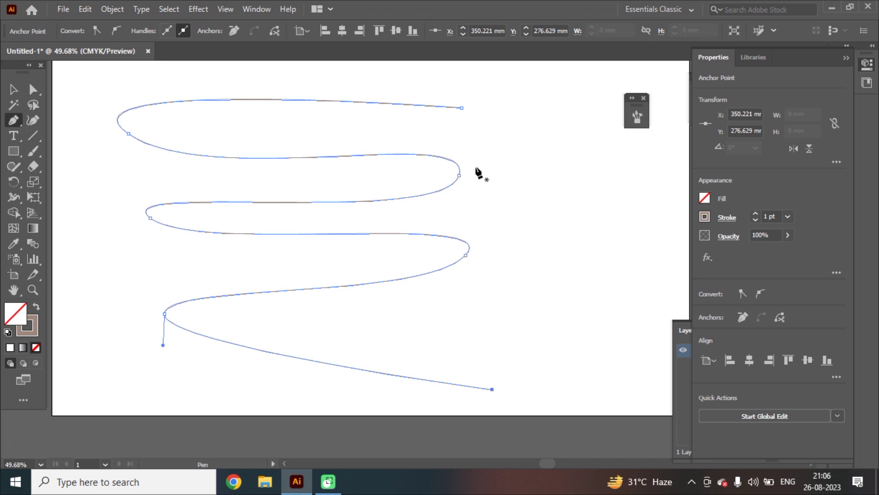
click(13, 89)
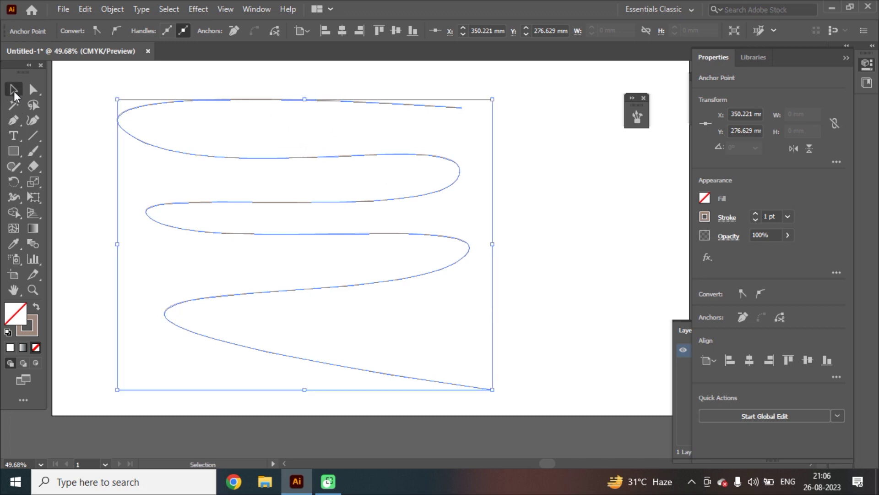
drag(277, 158, 286, 151)
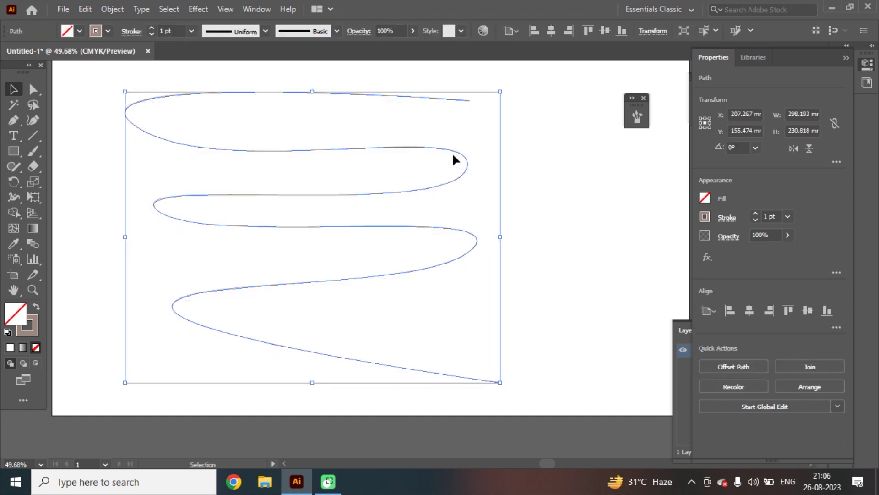
- Set the winding path's stroke weight to 50 pt
drag(150, 27, 150, 27)
click(152, 34)
click(152, 34)
click(153, 34)
click(152, 34)
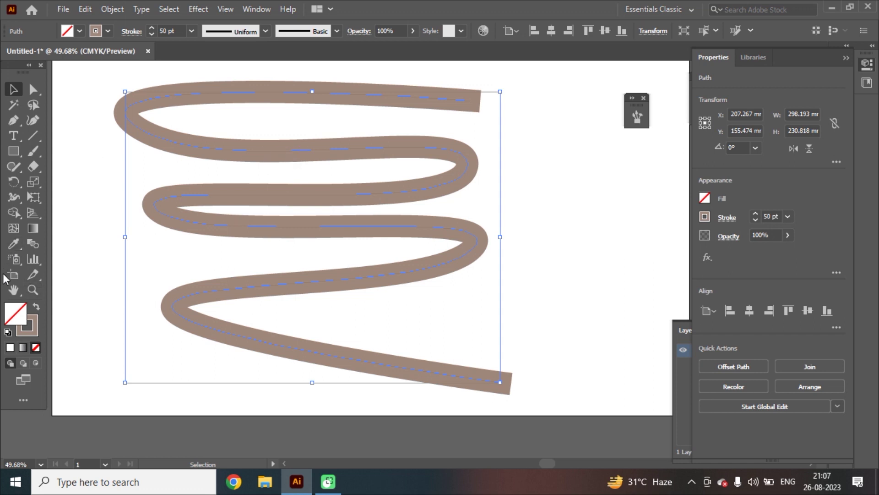
- Widen the stroke at the winding path's lower end to about 157 pt with the Width tool
click(14, 197)
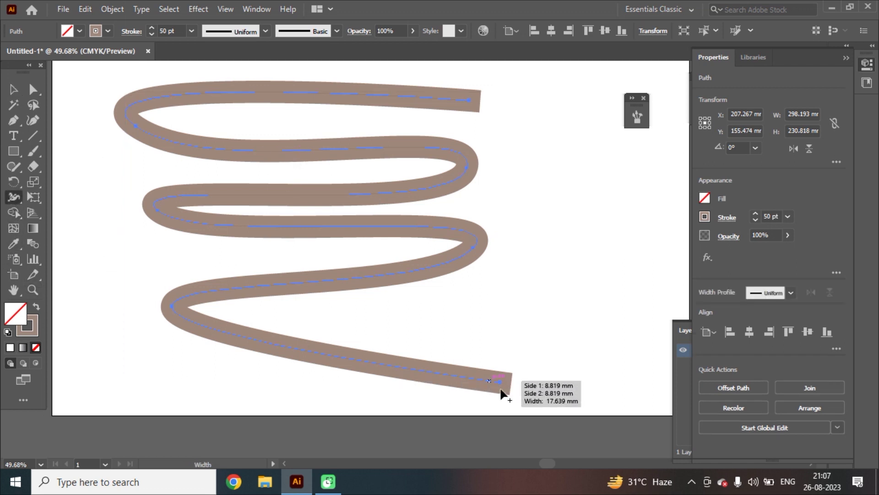
drag(501, 383, 499, 415)
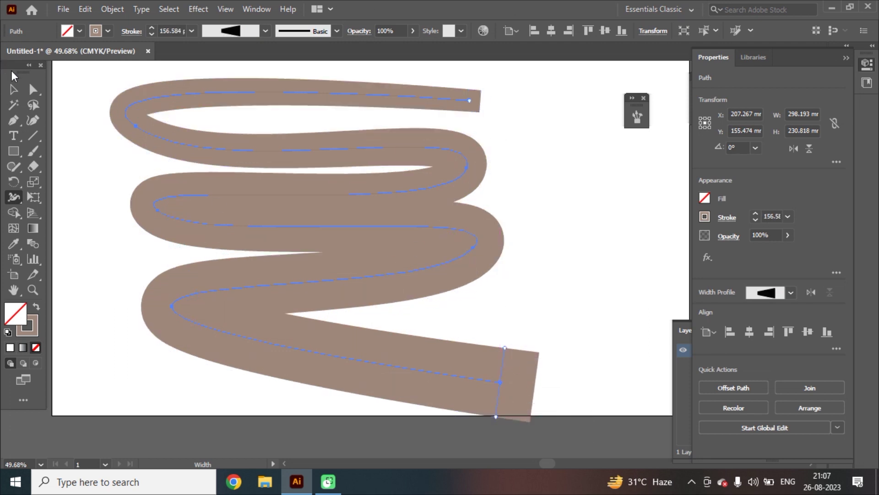
- Scale the winding path down to about 266 by 185 mm and move it up and to the right
click(13, 90)
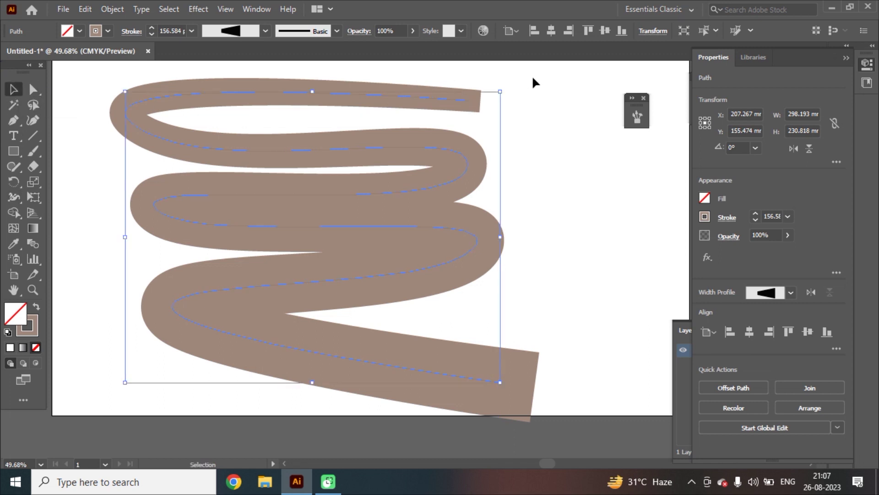
drag(501, 93, 460, 149)
drag(317, 227, 351, 185)
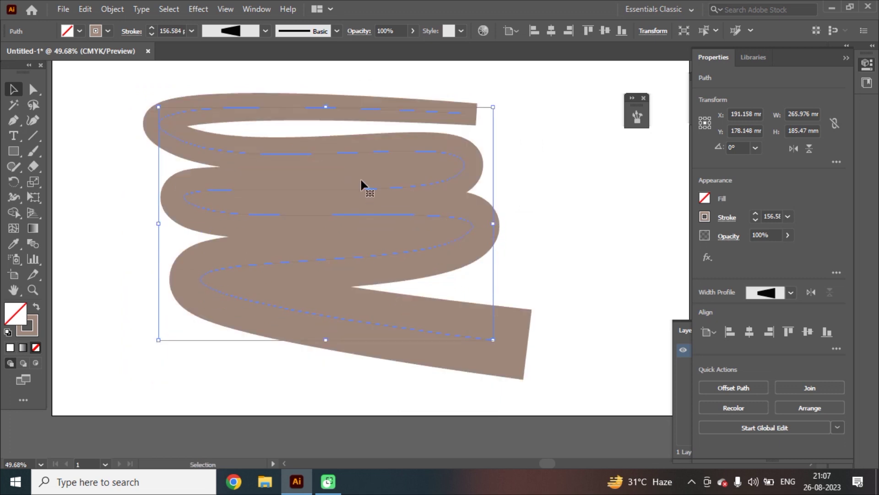
- Reduce the tapered winding path's stroke weight to 66 pt
click(152, 34)
click(152, 34)
click(152, 34)
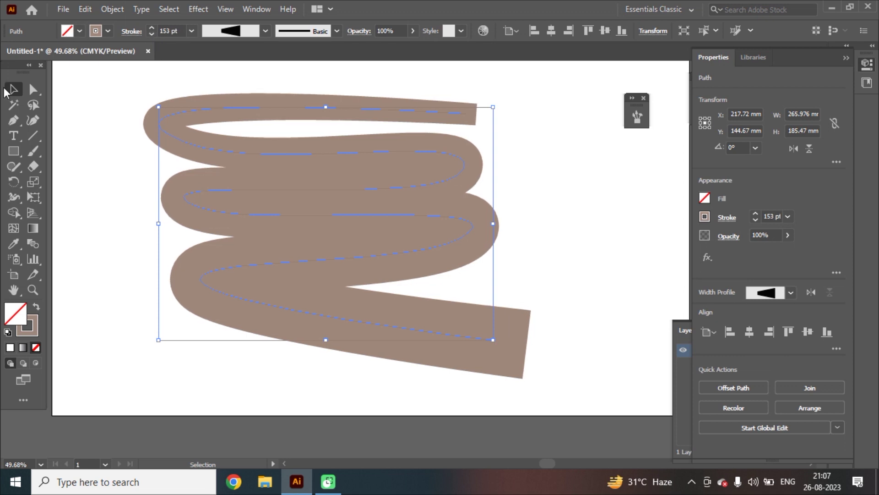
click(155, 32)
click(155, 32)
click(154, 32)
click(155, 32)
click(155, 32)
click(155, 33)
click(155, 32)
click(155, 32)
click(151, 33)
click(151, 33)
click(151, 34)
click(152, 34)
click(152, 33)
click(152, 33)
click(152, 34)
click(151, 33)
click(155, 33)
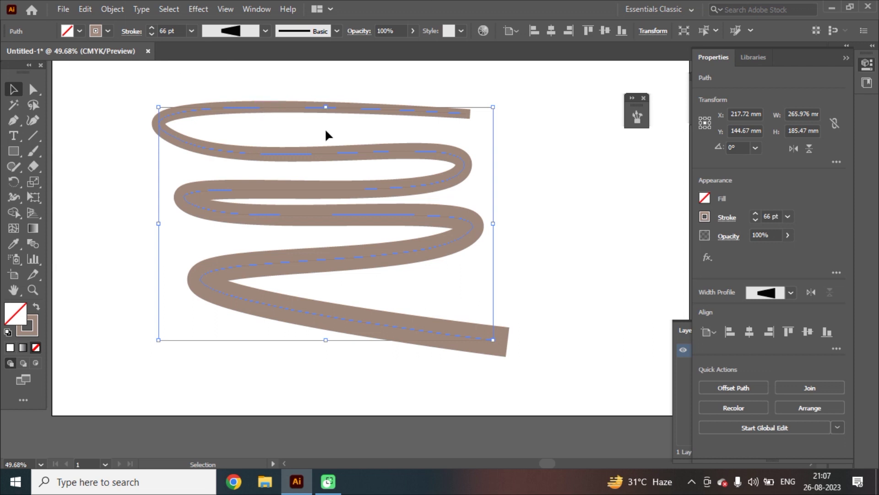
- Duplicate the winding path about 47 mm to the left and 23 mm down, and colour the copy's stroke black
mouse_move(261, 110)
mouse_down()
mouse_move(224, 117)
mouse_move(203, 137)
mouse_up()
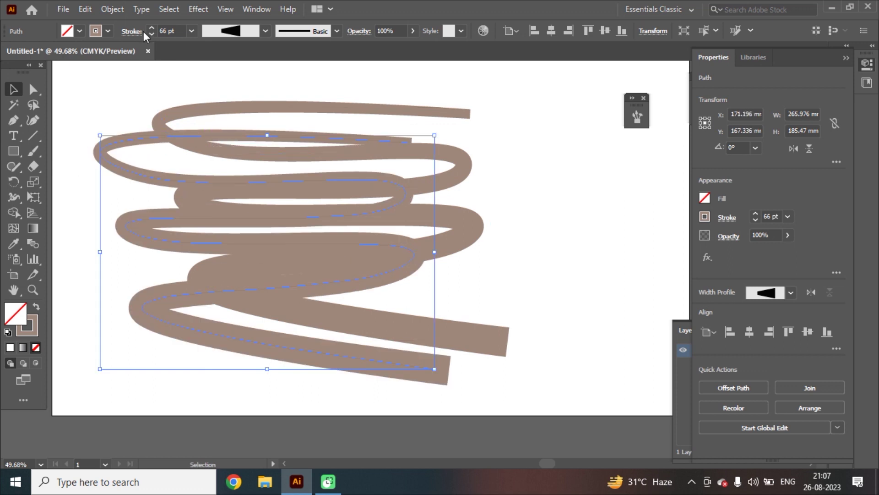
click(79, 31)
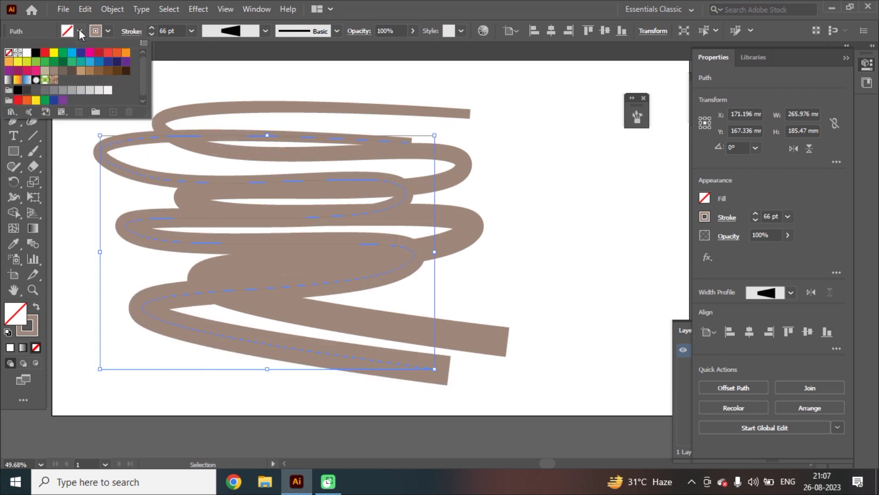
click(107, 31)
click(36, 53)
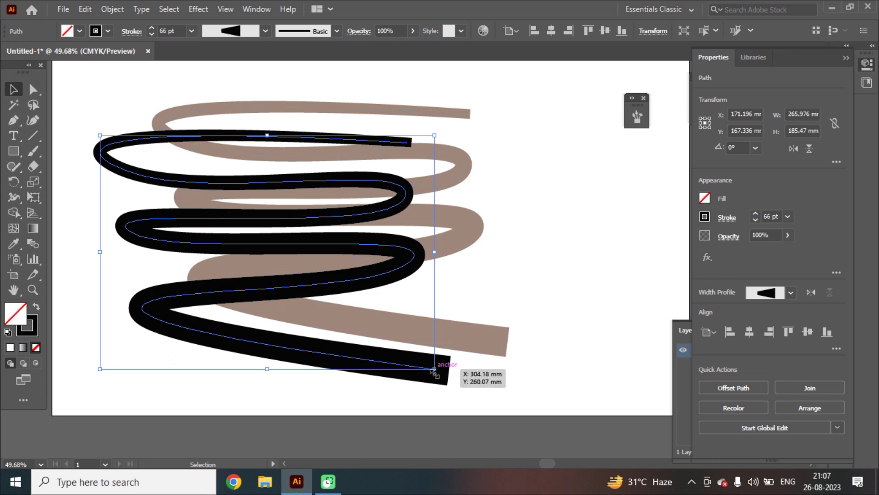
- Narrow the black copy's lower end to about 38.5 pt with the Width tool
click(95, 124)
click(130, 181)
click(13, 197)
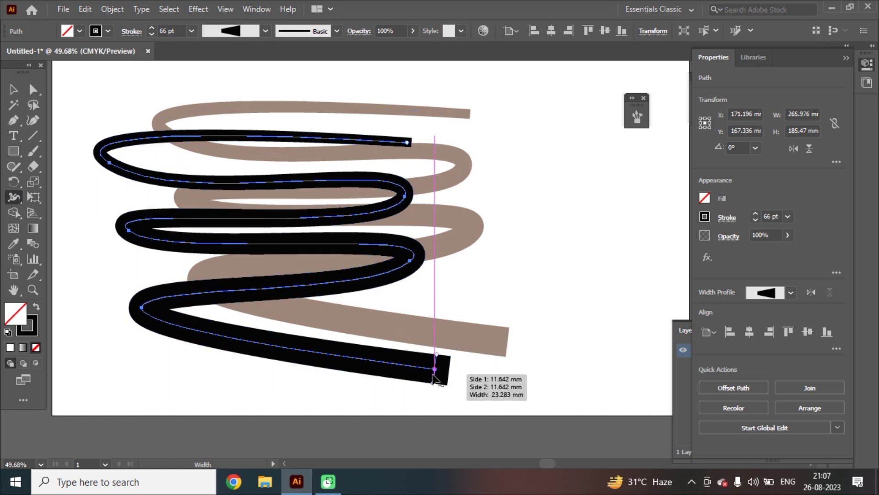
drag(434, 385, 436, 381)
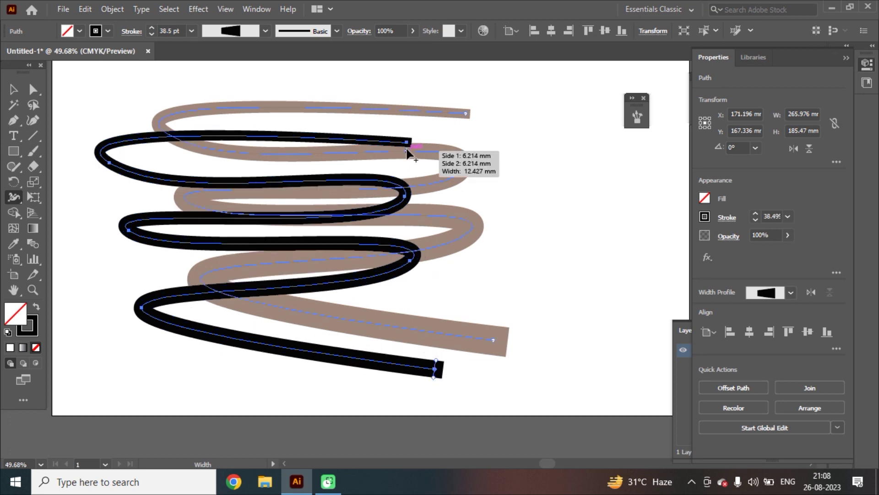
- Narrow the black copy's upper end to a width of about 5 mm with the Width tool
scroll(408, 145, up, 4)
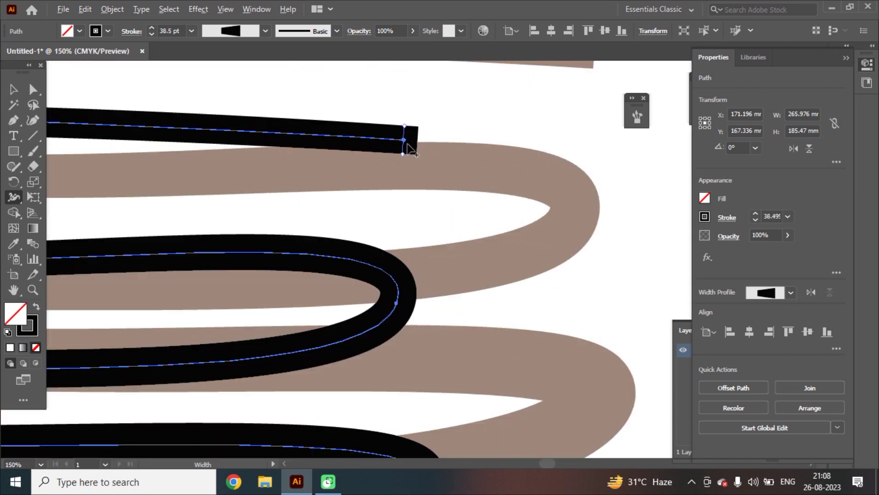
scroll(407, 144, up, 3)
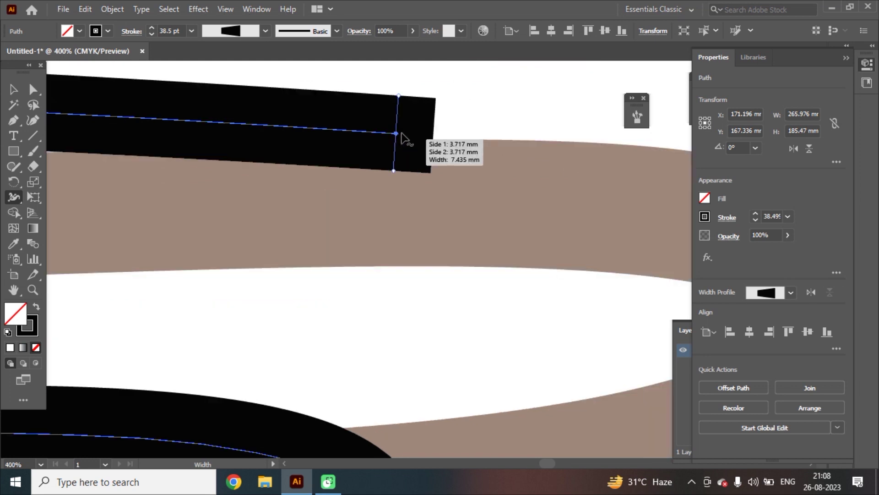
drag(398, 97, 401, 117)
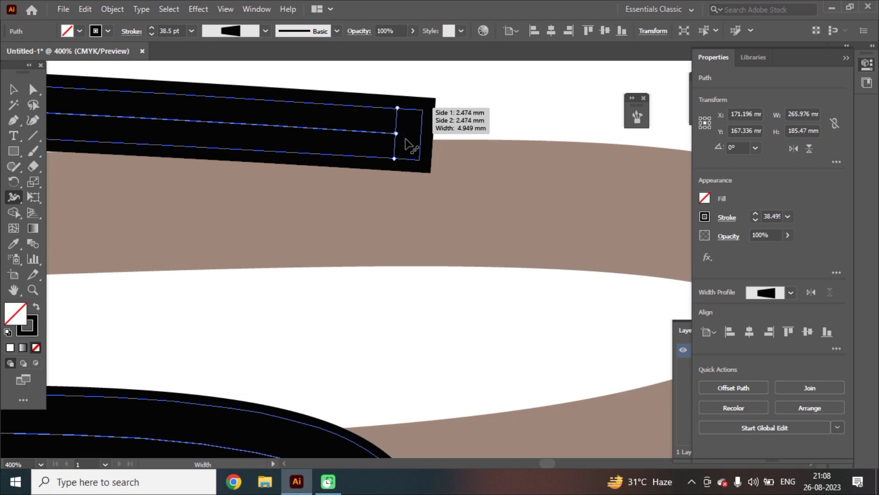
scroll(412, 158, down, 2)
scroll(415, 156, down, 6)
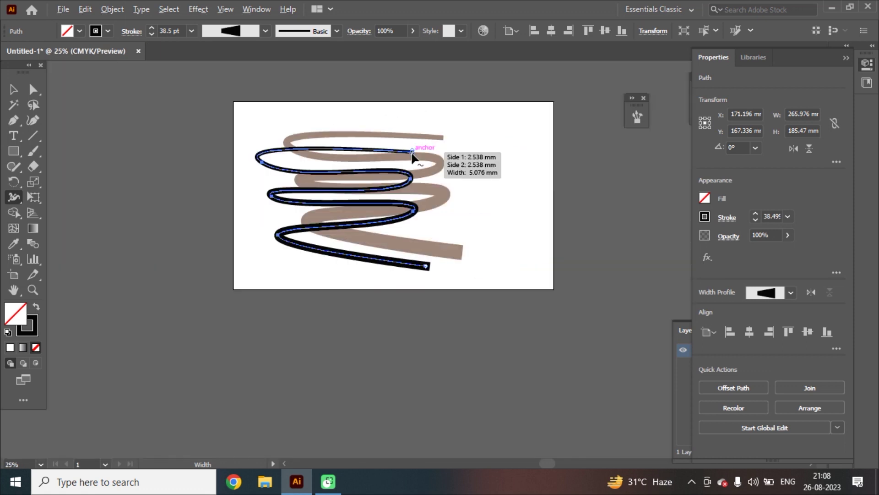
- Centre the black path on the brown path by aligning both vertically and horizontally
click(13, 92)
drag(455, 114, 233, 254)
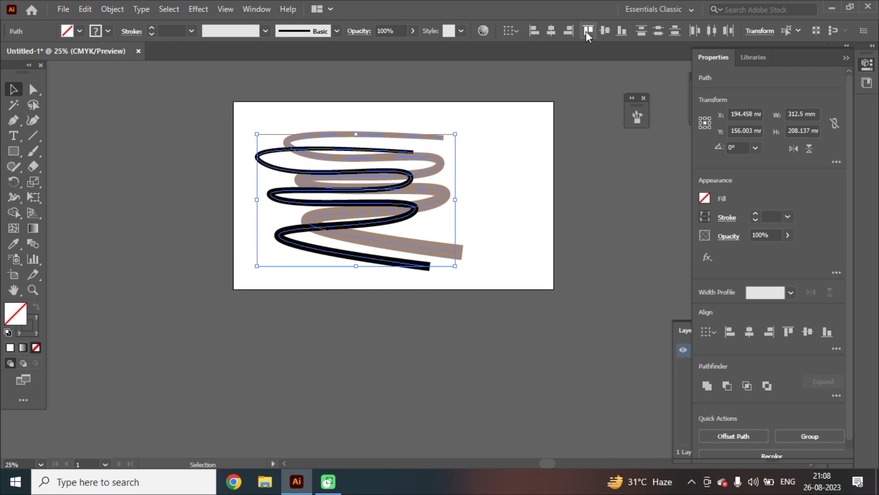
click(603, 31)
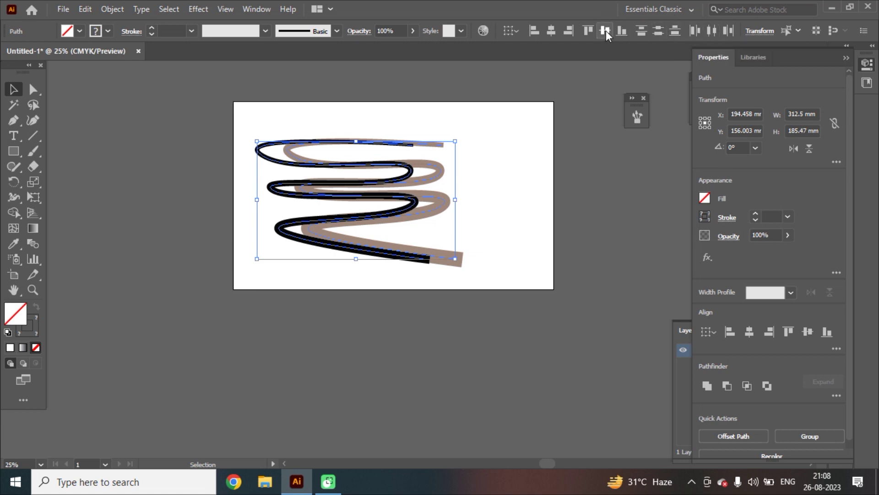
click(551, 31)
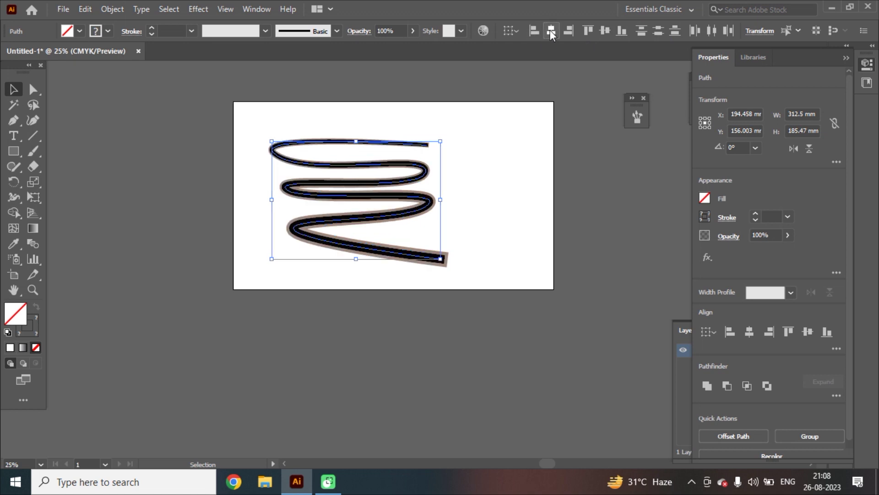
click(480, 153)
scroll(476, 210, up, 3)
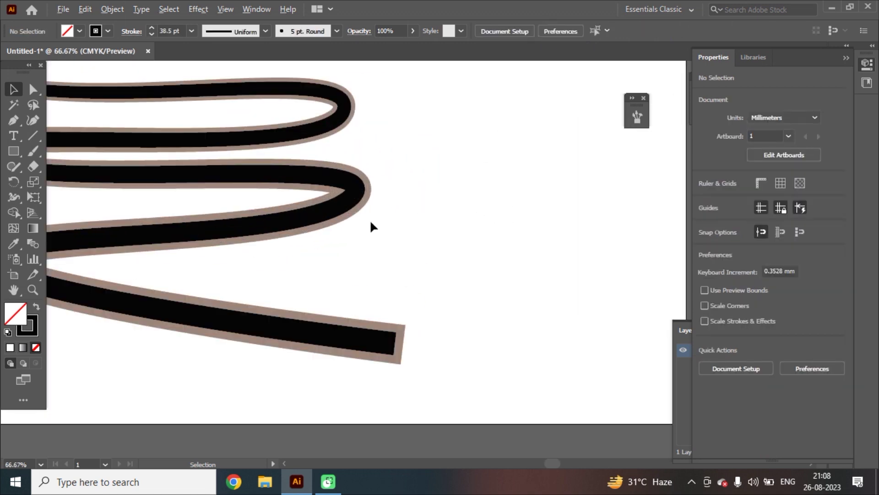
scroll(371, 223, down, 2)
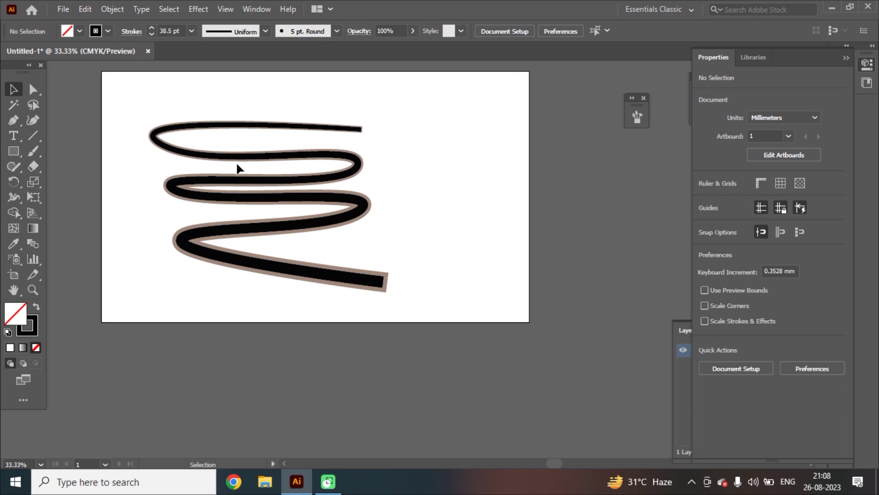
- Duplicate the black path to the right of the artwork and narrow the copy's upper end to a thin tip with the Width tool
drag(237, 158, 482, 185)
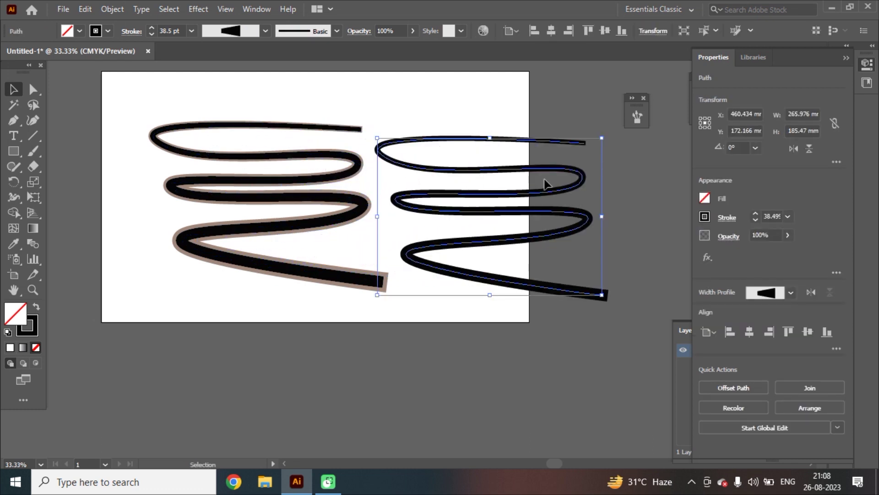
click(13, 198)
scroll(523, 174, up, 3)
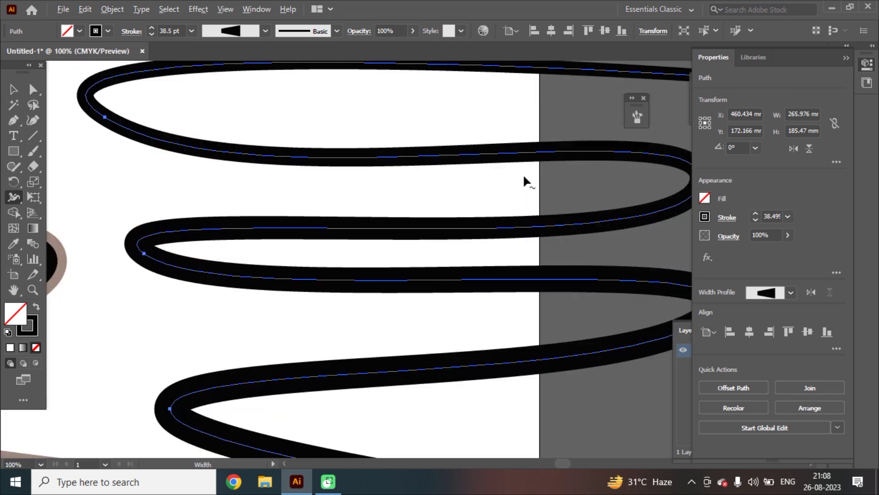
scroll(539, 191, down, 1)
scroll(535, 189, down, 2)
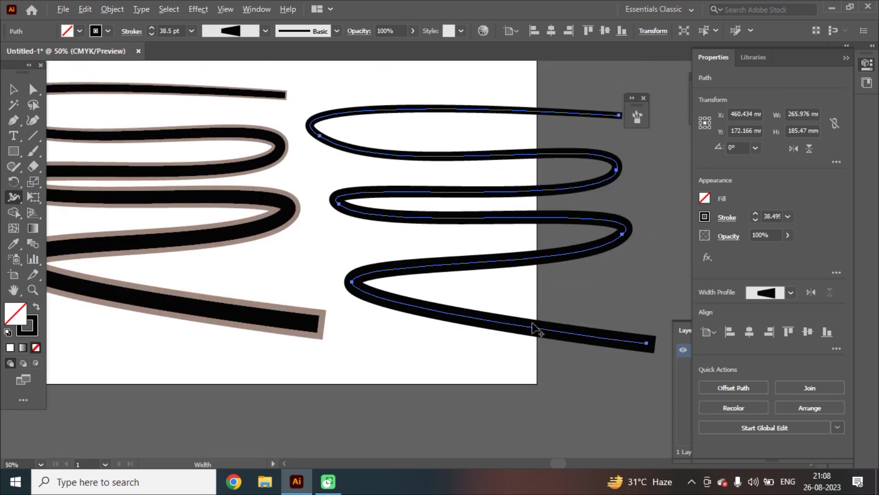
drag(556, 462, 569, 463)
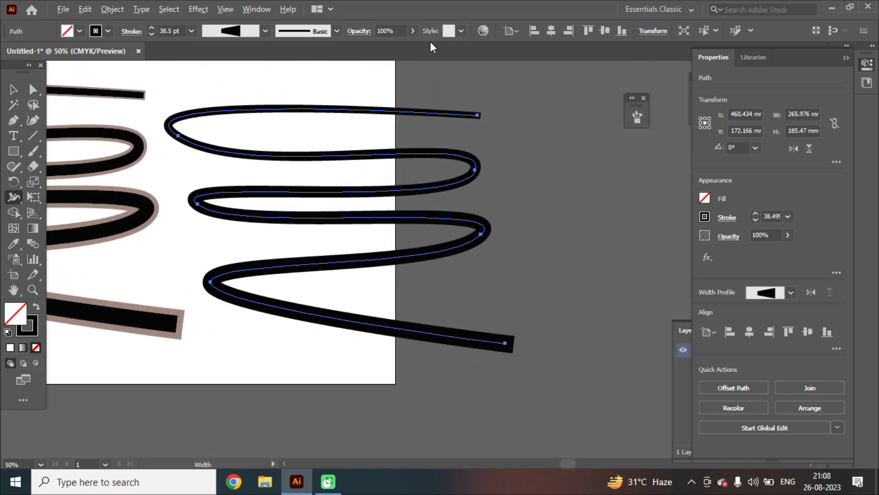
scroll(474, 116, up, 3)
scroll(474, 116, up, 1)
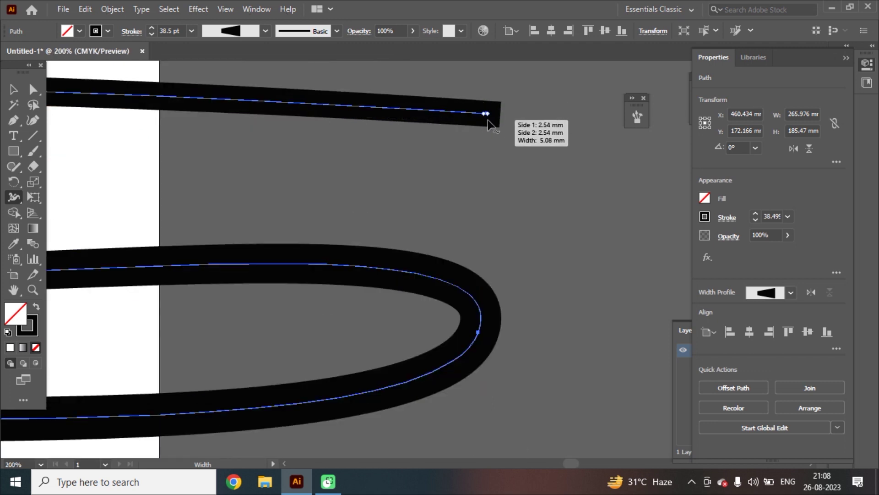
drag(489, 103, 491, 115)
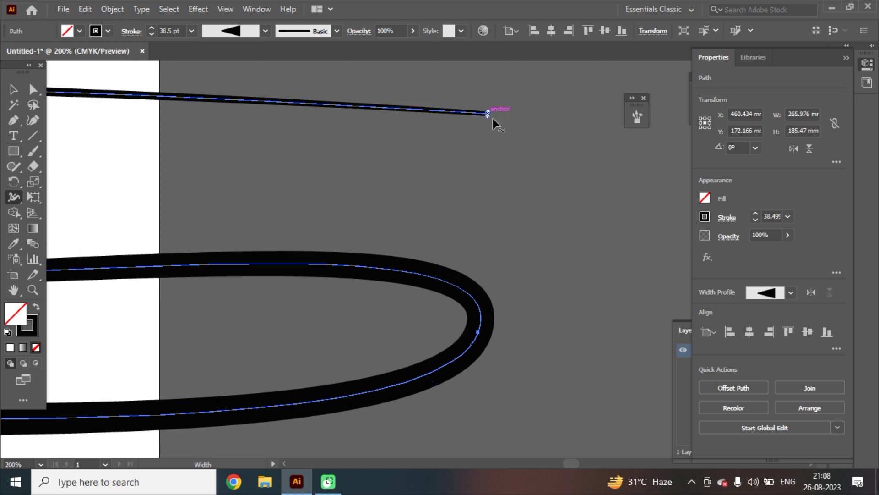
- Narrow the second black copy's lower end to about 10.6 pt with the Width tool
scroll(487, 223, down, 3)
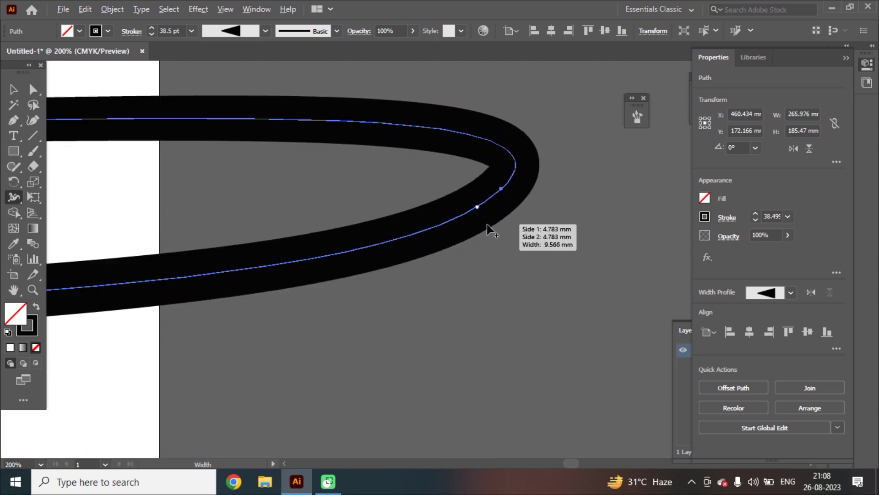
drag(523, 368, 527, 338)
scroll(528, 338, down, 2)
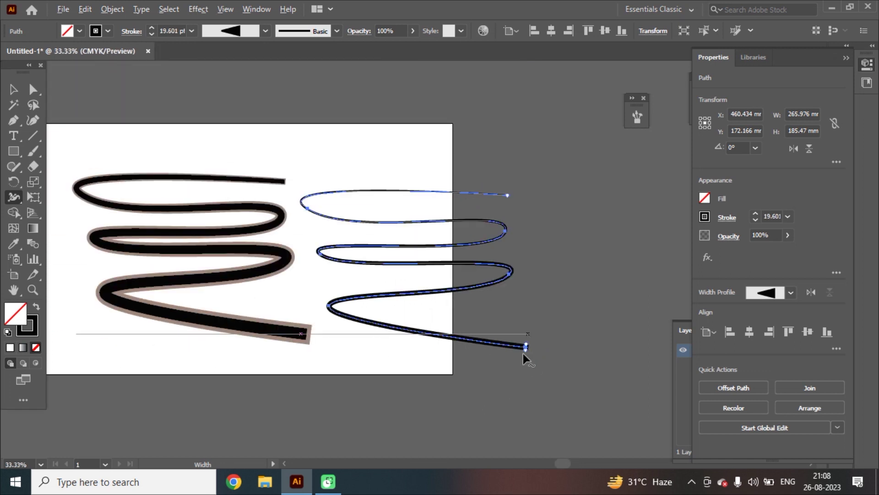
scroll(524, 353, up, 2)
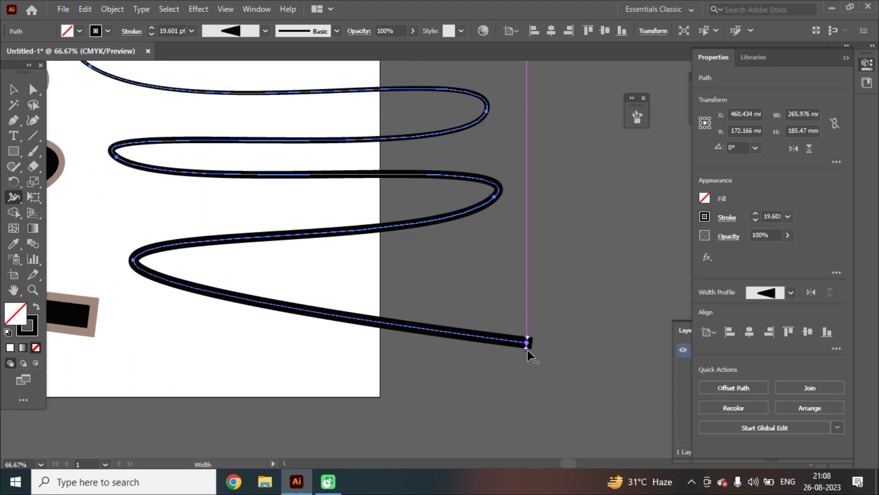
scroll(528, 348, up, 2)
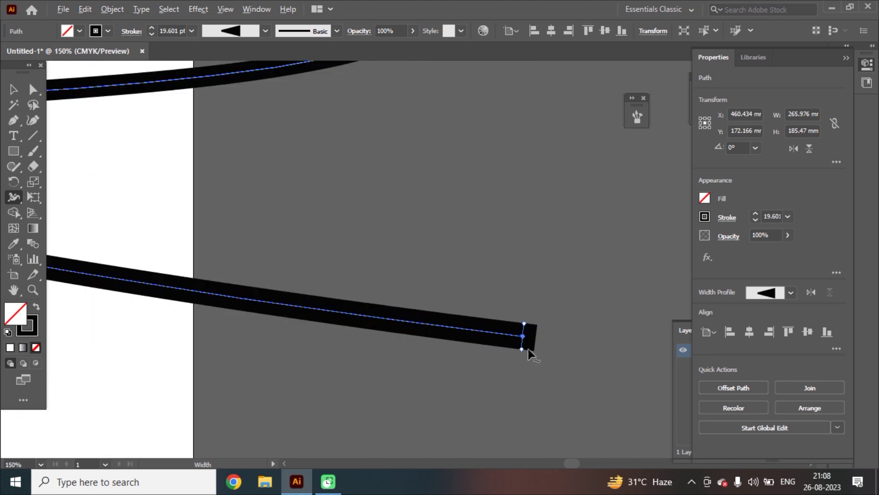
scroll(528, 349, up, 2)
mouse_move(521, 348)
mouse_down()
mouse_move(513, 350)
mouse_move(513, 329)
mouse_up()
scroll(513, 320, down, 3)
scroll(512, 310, down, 3)
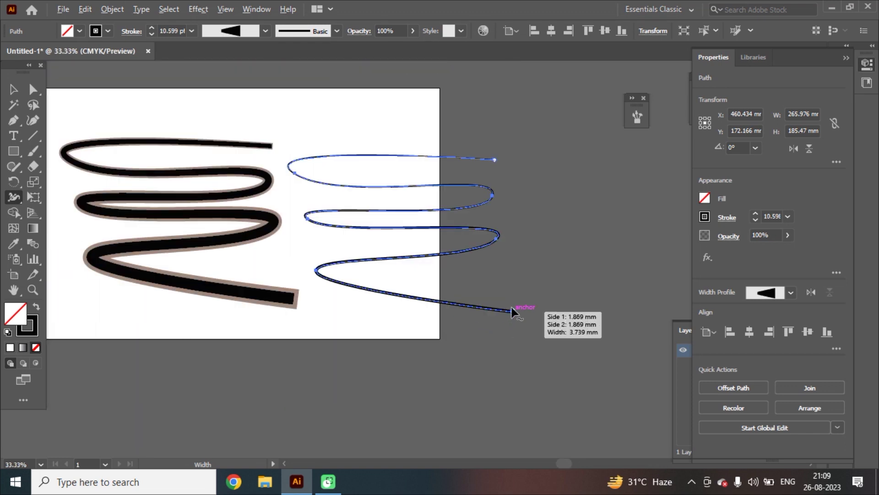
- Change the thin copy's stroke colour to white
click(14, 89)
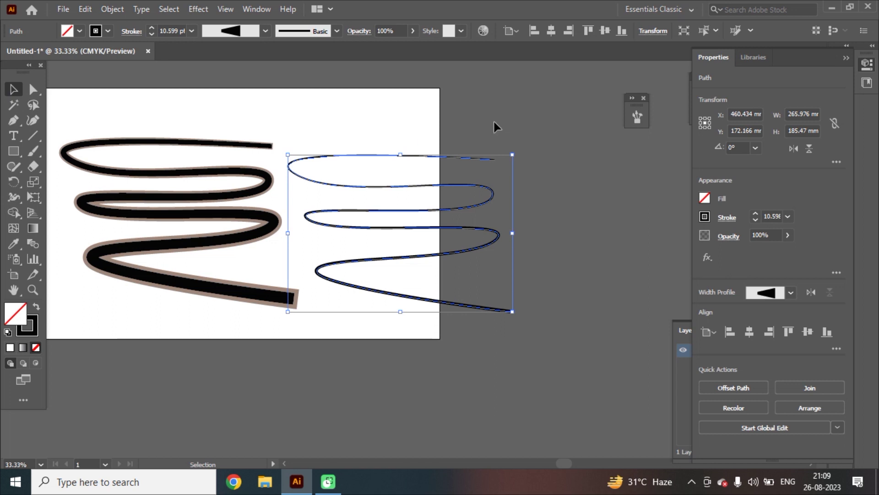
drag(306, 167, 108, 260)
click(562, 204)
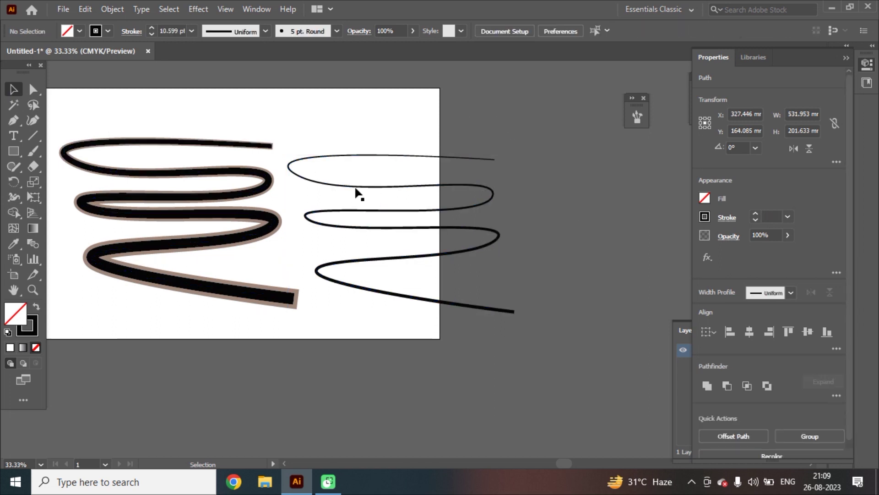
click(395, 186)
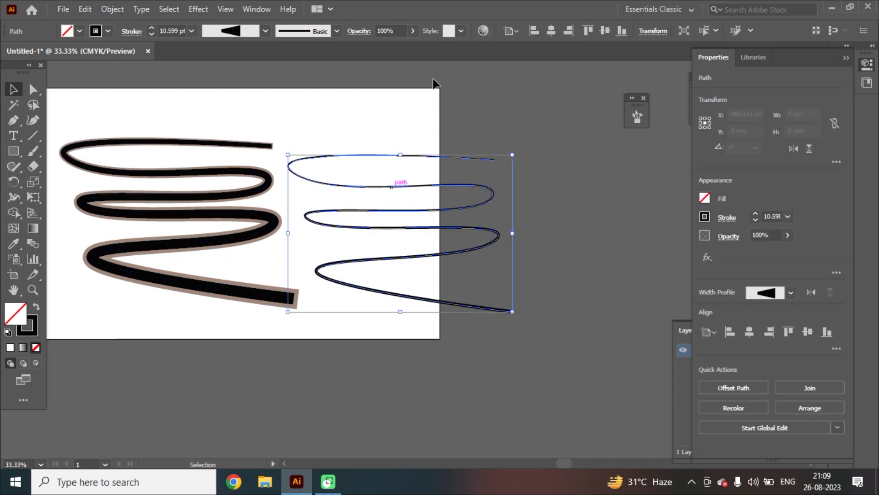
click(108, 31)
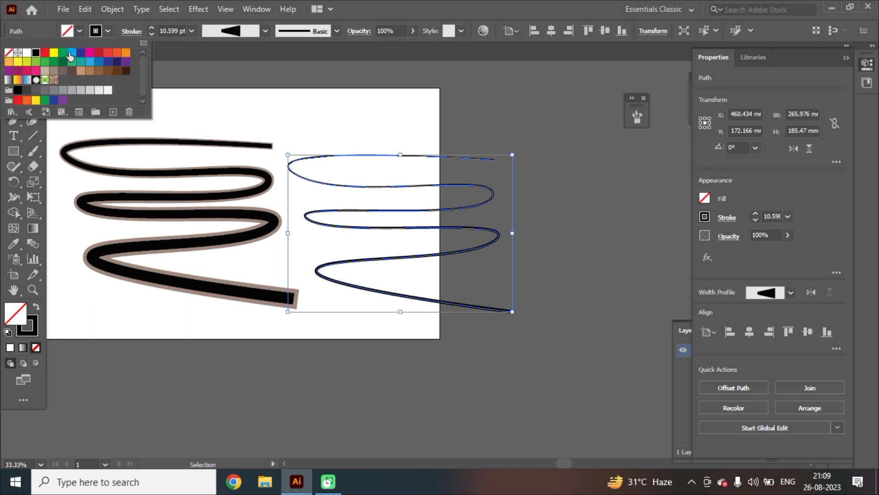
click(26, 53)
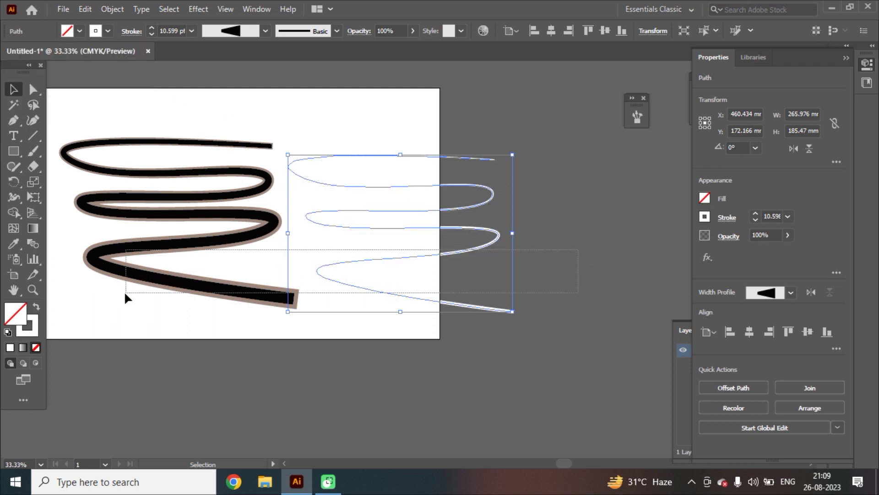
- Centre the white path on the black and brown paths by aligning all three horizontally and vertically
shift+click(128, 271)
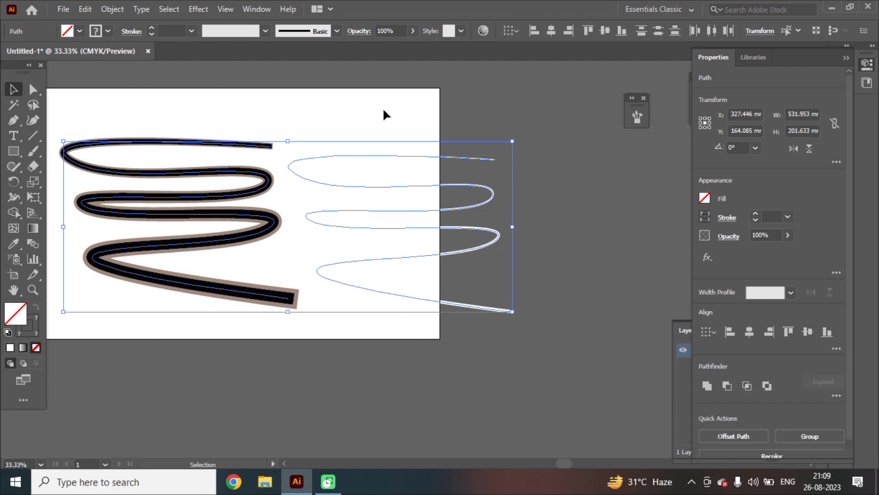
click(551, 31)
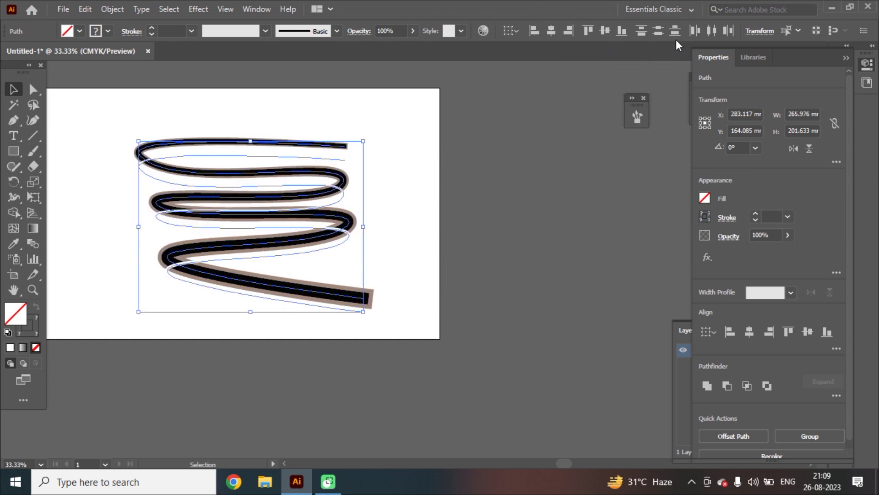
click(607, 32)
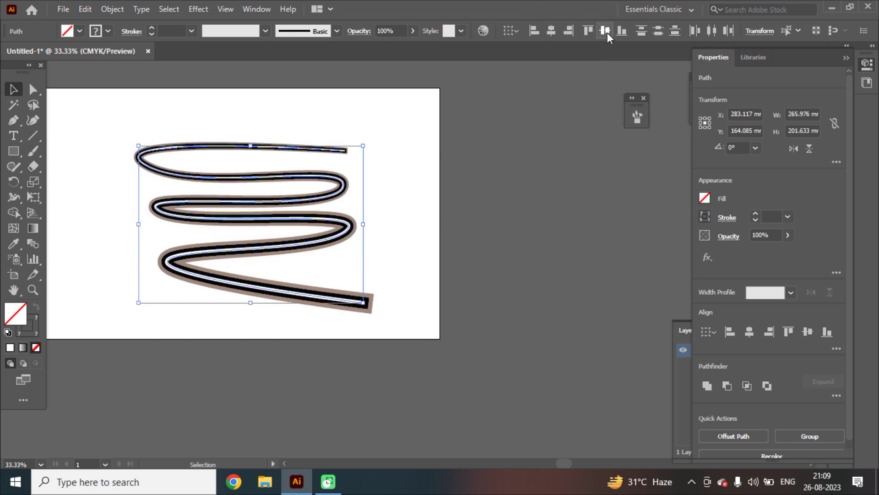
click(379, 255)
- Turn the white centre path's stroke into a dashed line with a 21 pt dash
click(308, 300)
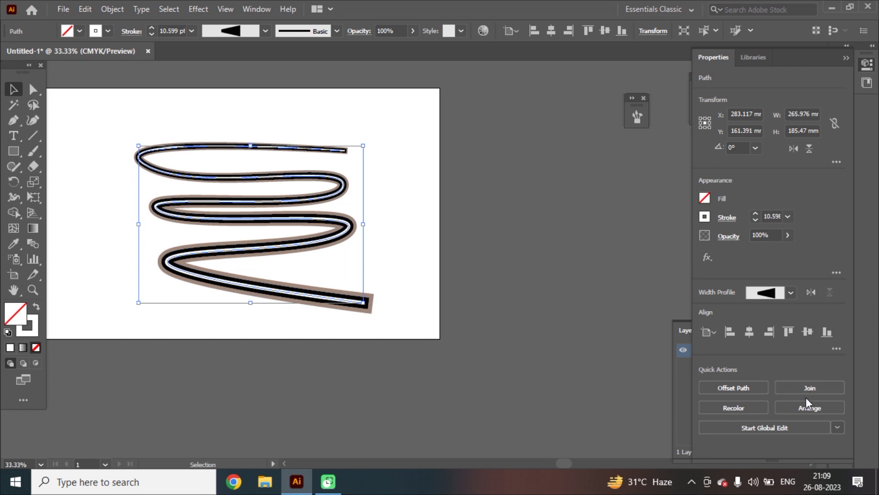
click(726, 218)
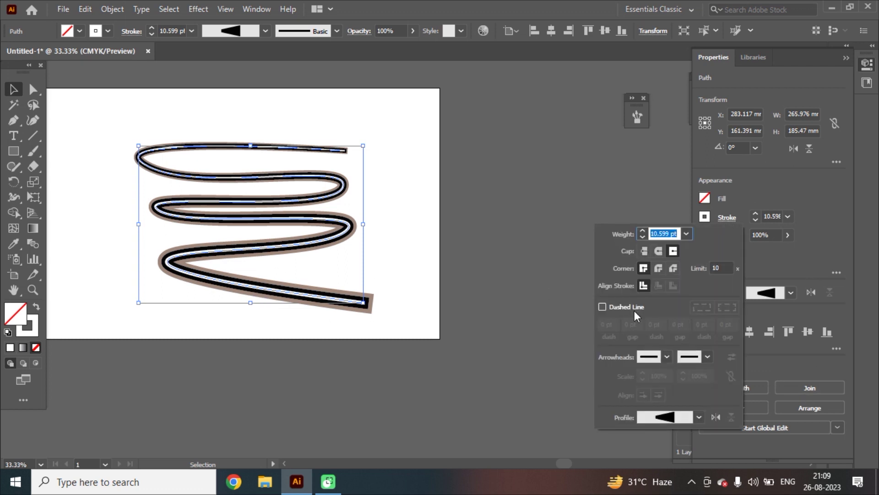
click(616, 307)
text(34)
key(Return)
key(Up)
key(Up)
key(Up)
key(Up)
key(Up)
key(Up)
key(Up)
key(Up)
key(Up)
key(Up)
key(Up)
key(Up)
key(Up)
key(Up)
key(Up)
key(Up)
key(Up)
key(Up)
key(Up)
key(Up)
key(Down)
key(Down)
key(Down)
key(Down)
key(Down)
key(Down)
key(Down)
key(Down)
key(Down)
key(Down)
key(Down)
key(Down)
key(Down)
key(Down)
key(Down)
key(Down)
key(Down)
key(Down)
key(Down)
key(Down)
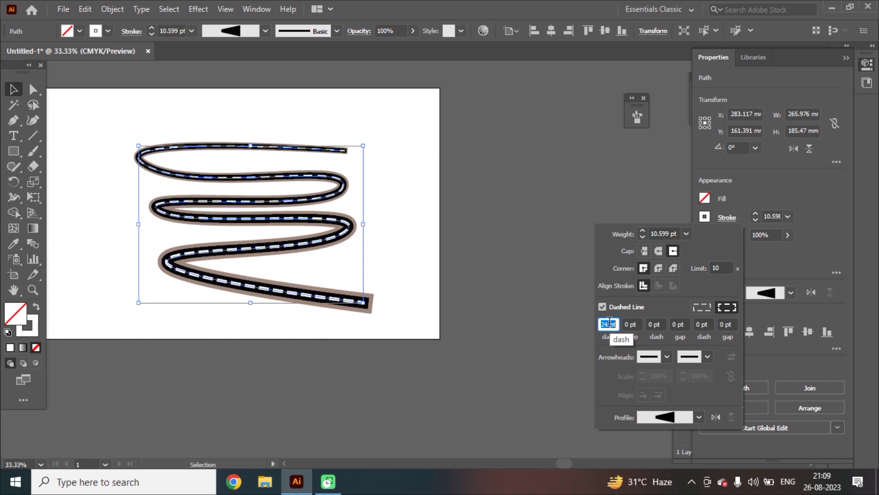
key(Down)
key(Down)
key(Down)
- Try a 39 pt gap between the dashes of the white centre path
click(633, 324)
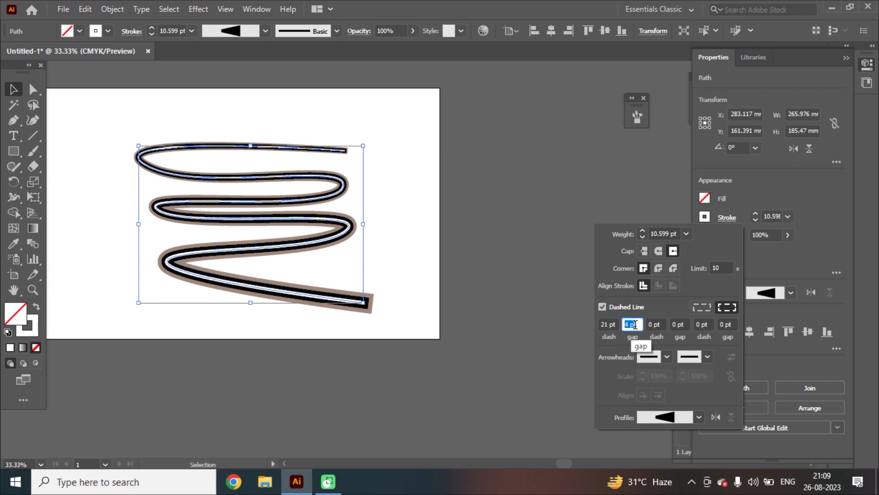
key(Up)
key(Up)
key(Up)
key(Up)
key(Up)
key(Up)
key(Up)
key(Up)
key(Up)
key(Up)
key(Up)
key(Up)
key(Up)
key(Up)
key(Up)
key(Up)
key(Up)
key(Up)
key(Up)
key(Up)
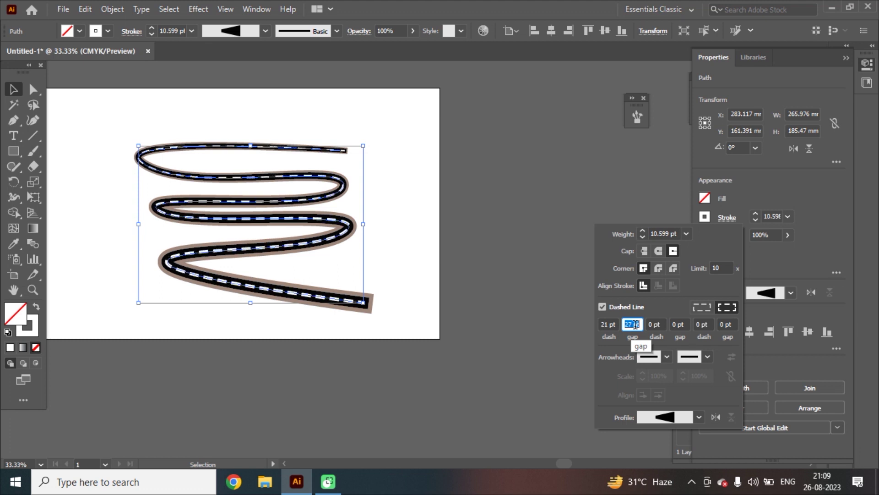
key(Up)
key(Up)
key(Up)
key(Up)
key(Up)
key(Up)
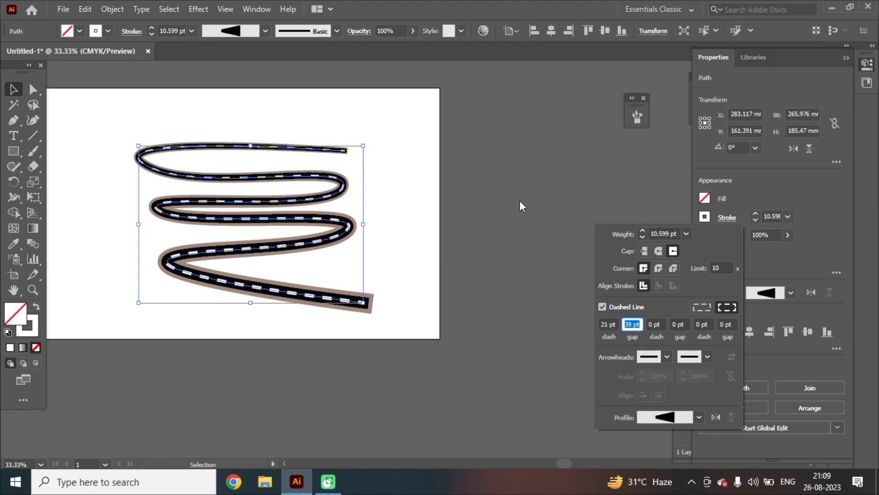
key(Escape)
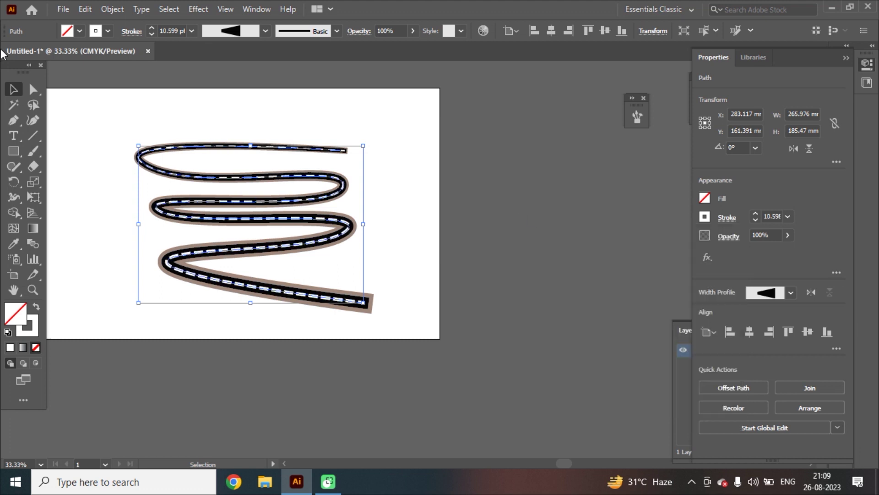
click(417, 172)
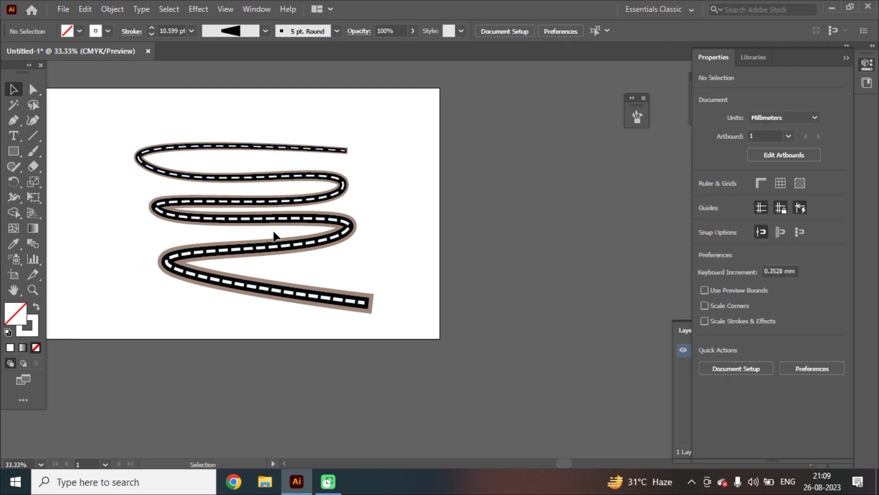
scroll(273, 235, up, 2)
scroll(274, 236, down, 1)
scroll(216, 204, up, 3)
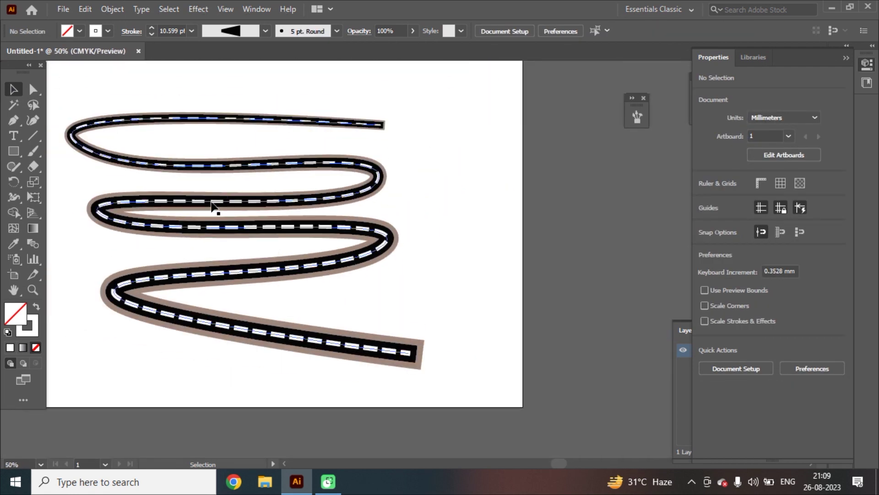
scroll(216, 212, up, 1)
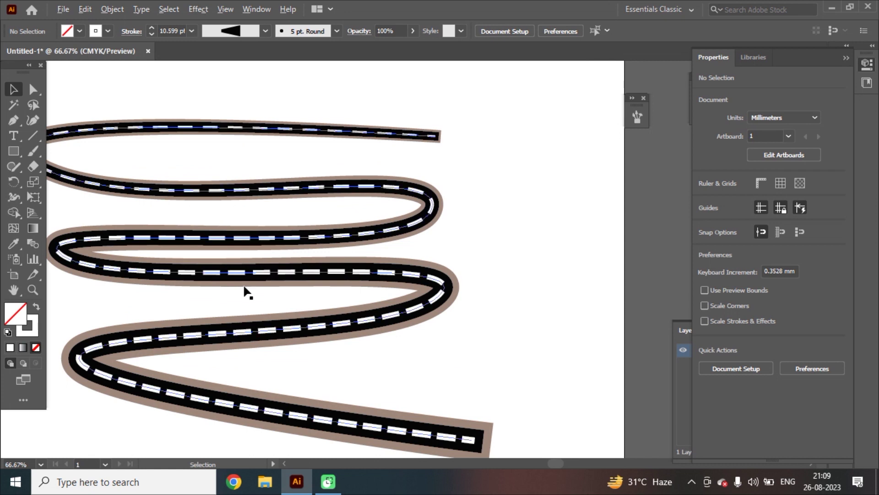
scroll(247, 290, down, 1)
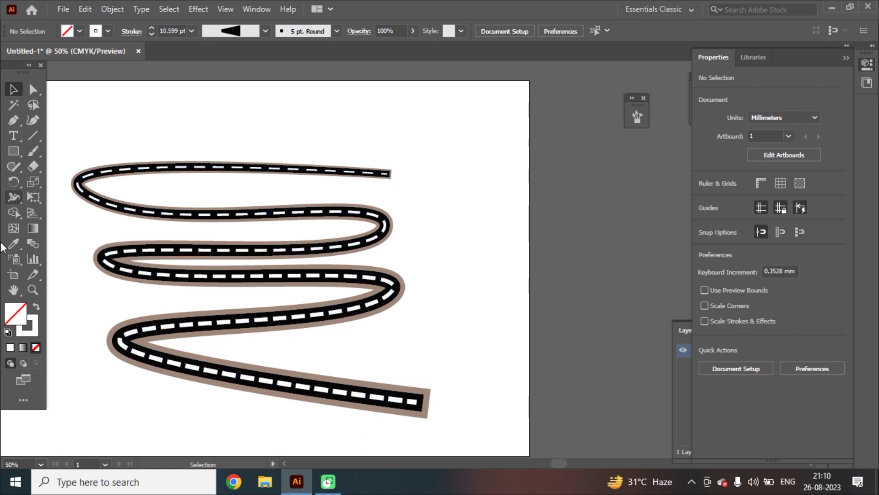
key(backslash)
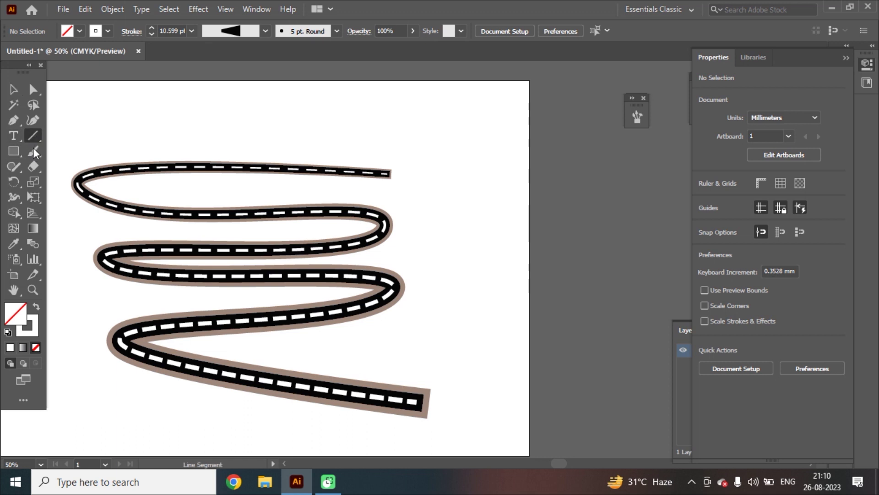
click(482, 167)
click(470, 277)
- Draw a straight vertical line about 151 mm long to the right of the road with the Pen tool
click(14, 120)
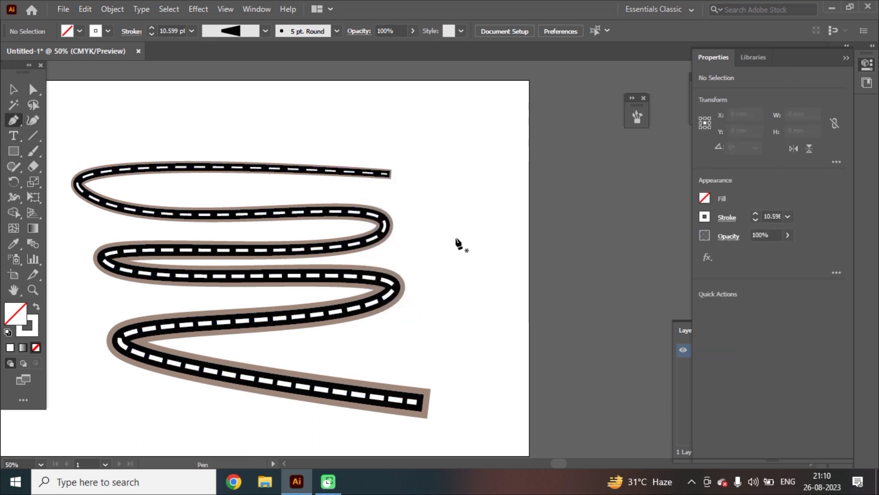
click(471, 169)
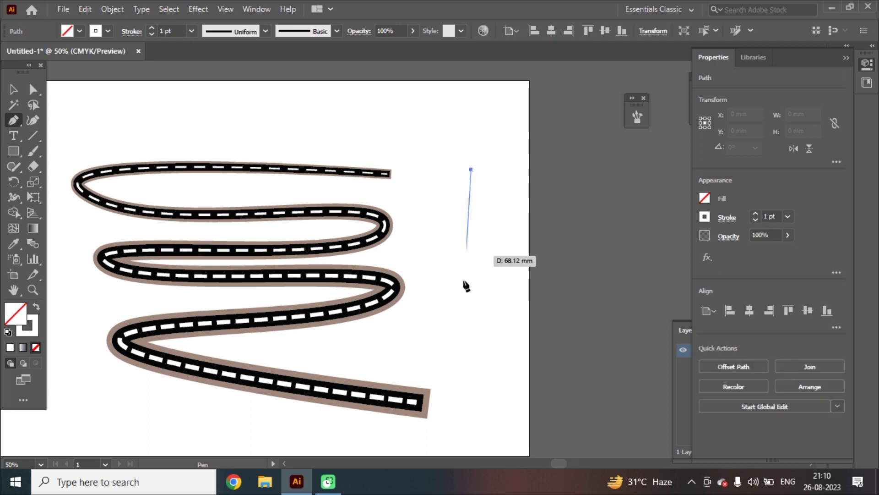
click(476, 357)
key(ctrl+z)
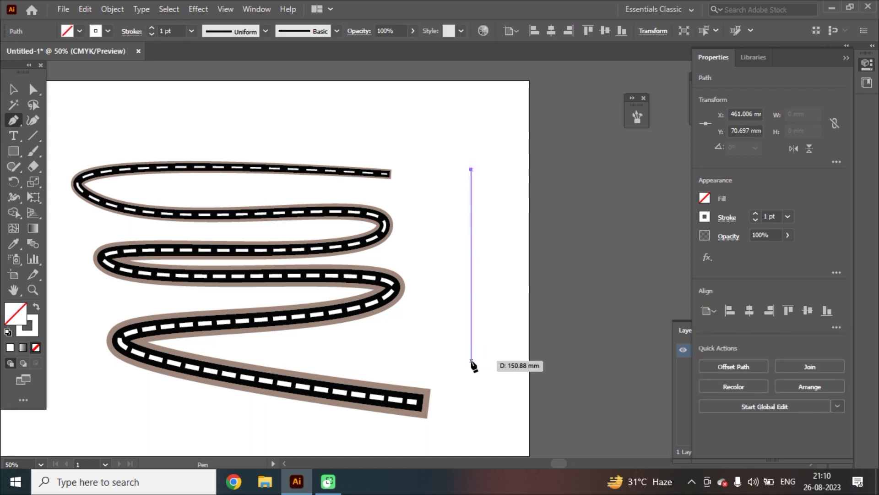
click(471, 360)
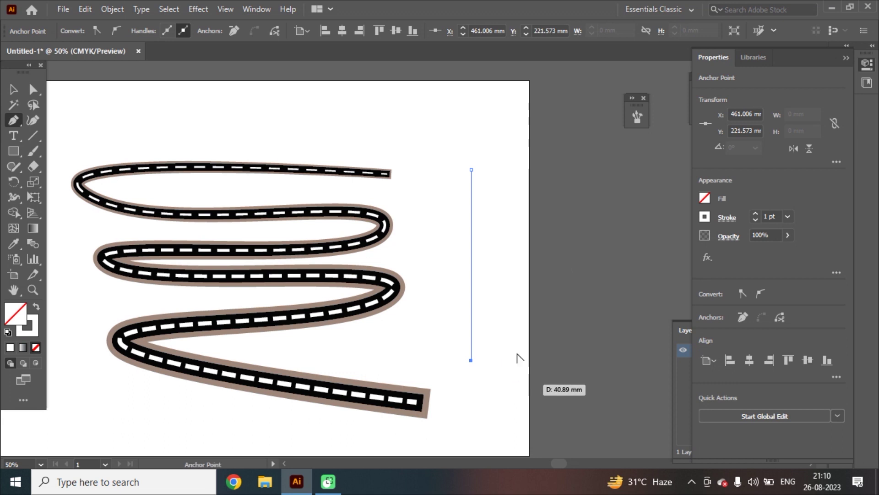
key(v)
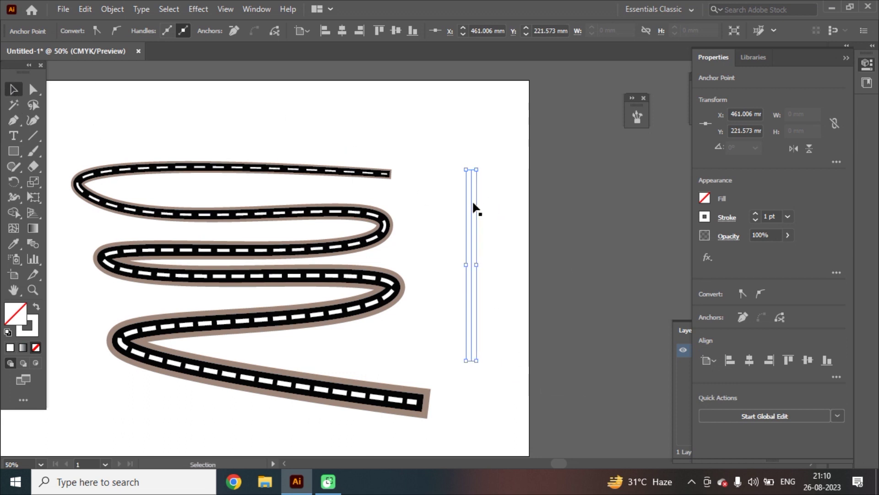
- Give the vertical line a black 70 pt stroke and duplicate it slightly to the left, overlapping the original
click(470, 197)
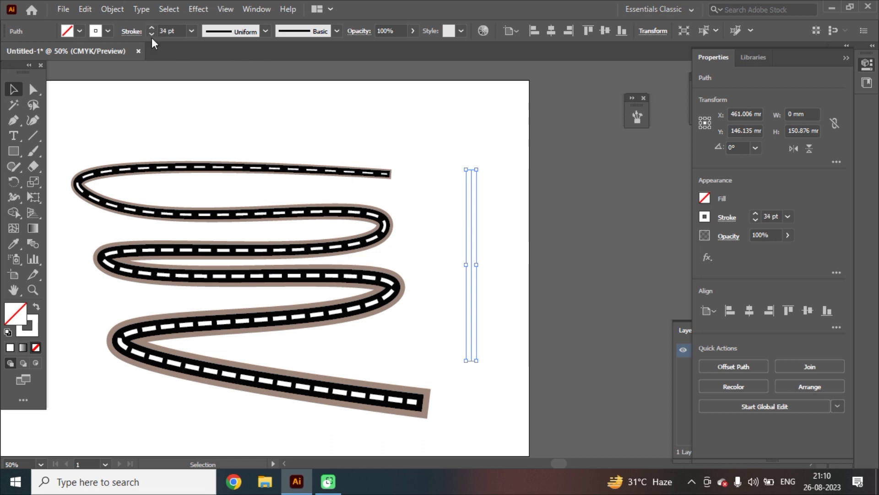
click(111, 30)
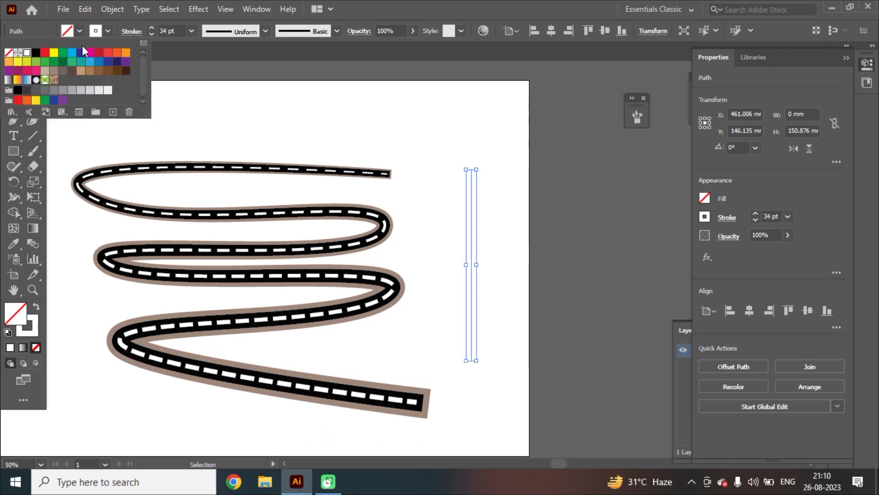
click(36, 52)
click(154, 27)
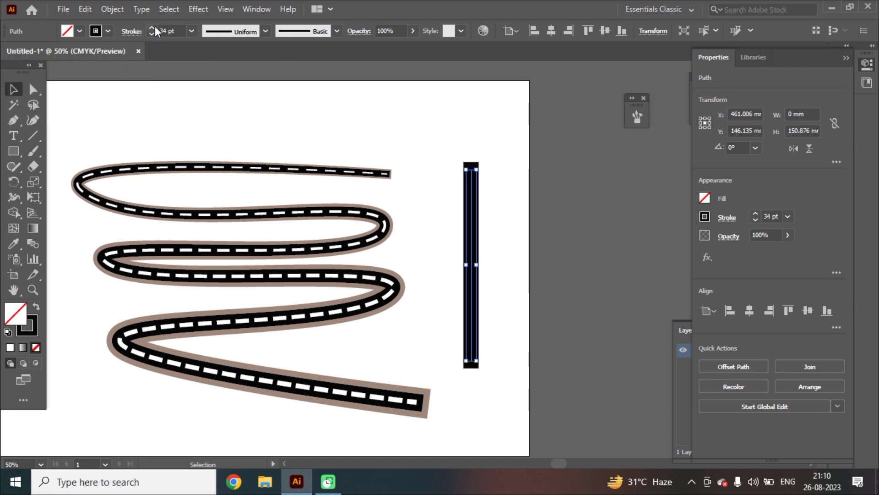
click(154, 27)
drag(153, 26, 153, 26)
click(152, 28)
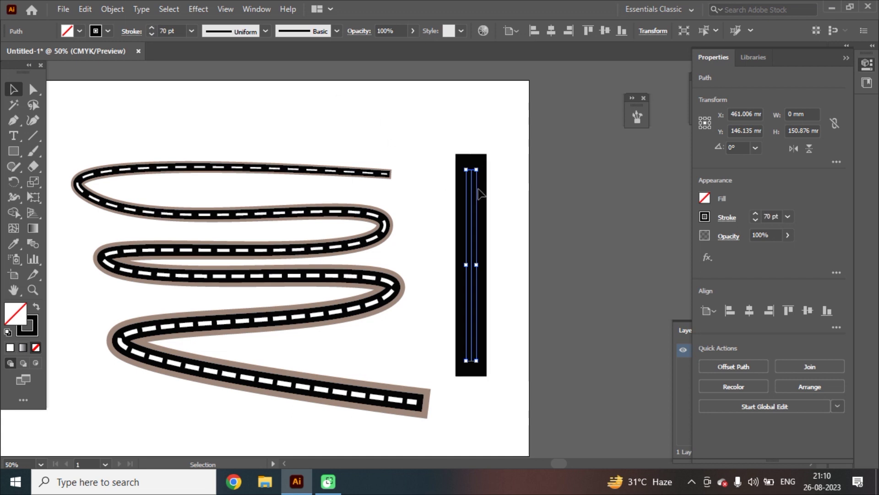
key(ctrl+shift+a)
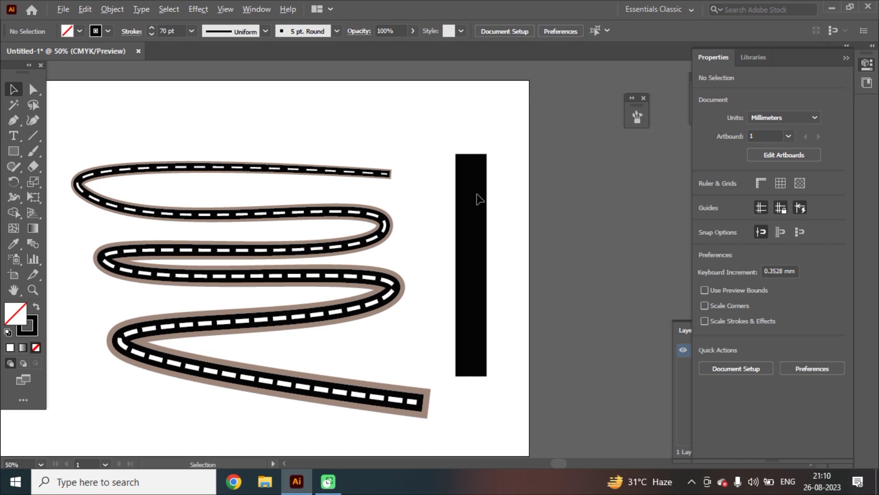
drag(474, 196, 448, 196)
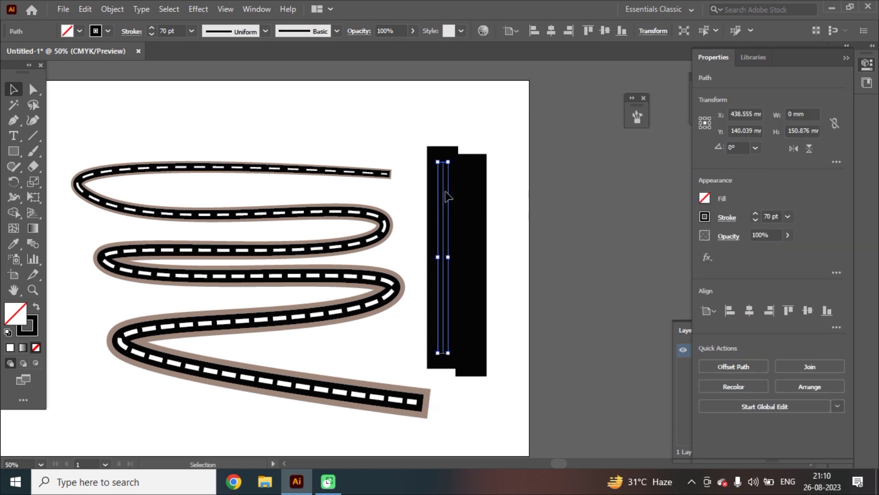
click(81, 31)
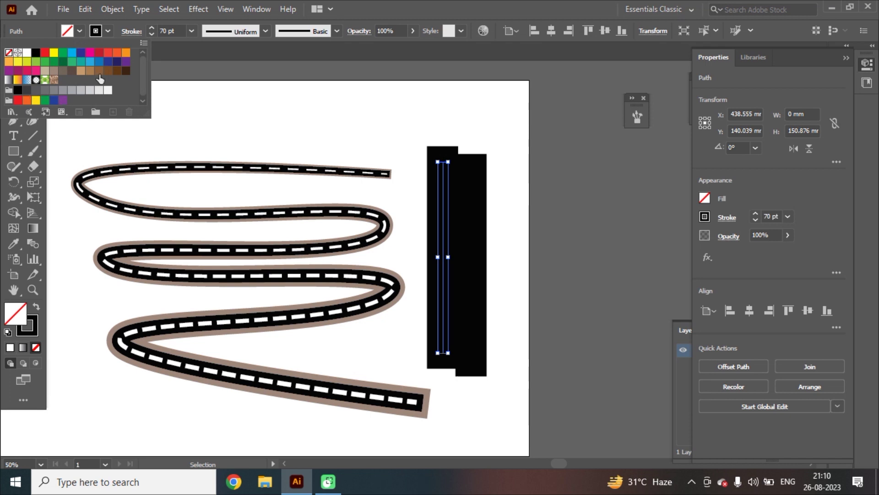
click(117, 70)
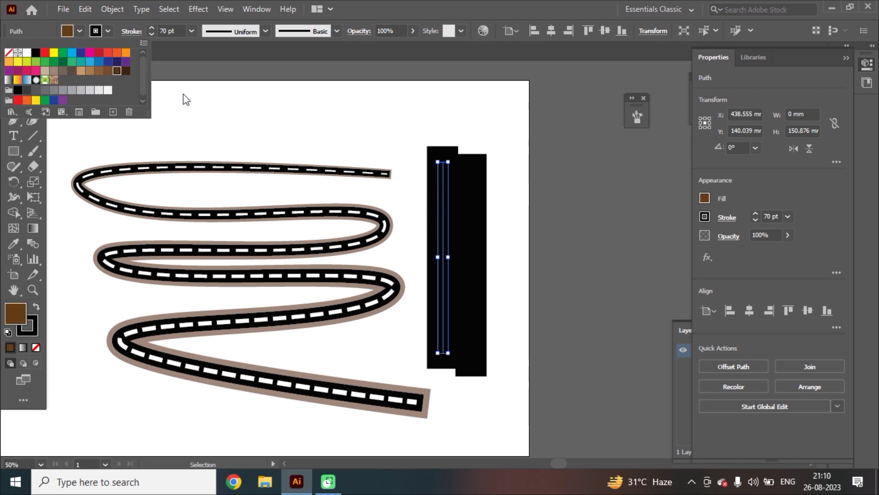
click(442, 181)
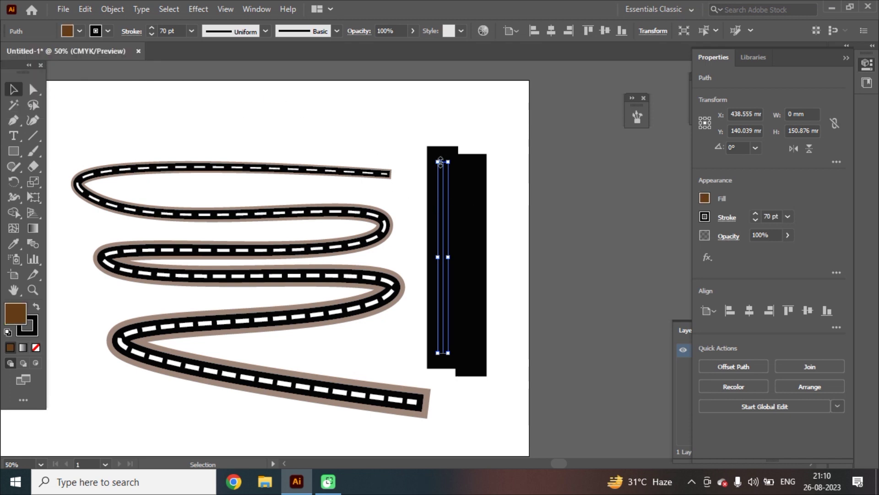
click(80, 31)
click(10, 56)
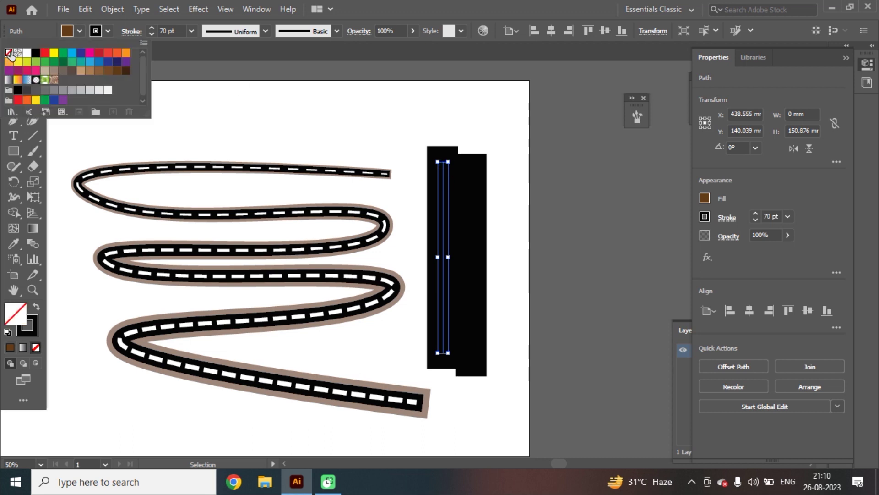
- Change the copied line's stroke to dark brown and align both vertical lines by their horizontal and vertical centres
click(108, 31)
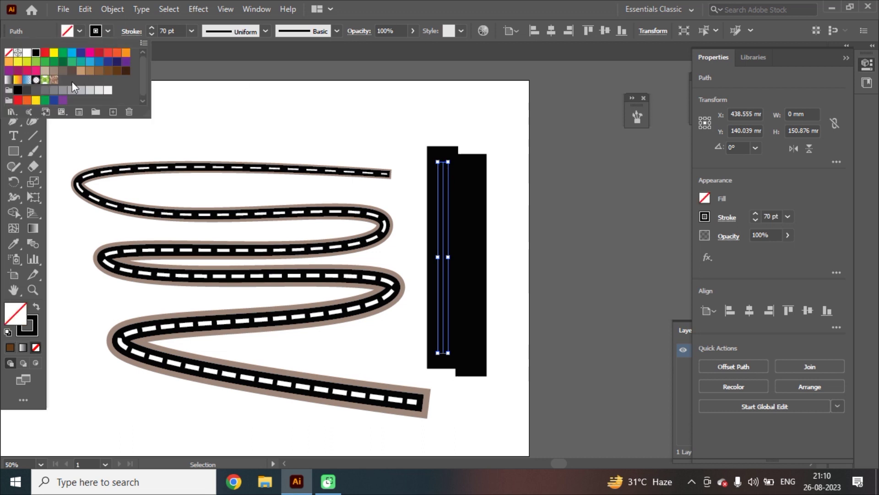
click(115, 77)
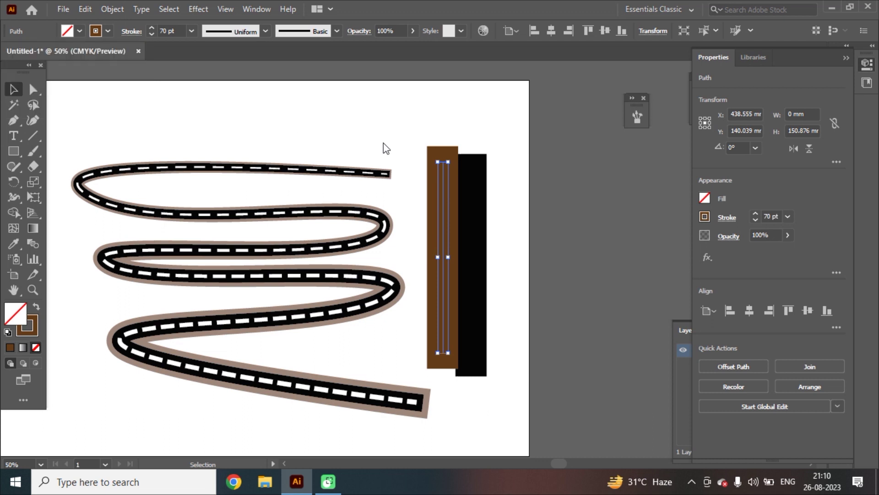
mouse_move(494, 153)
mouse_down()
mouse_move(428, 192)
mouse_move(467, 163)
mouse_up()
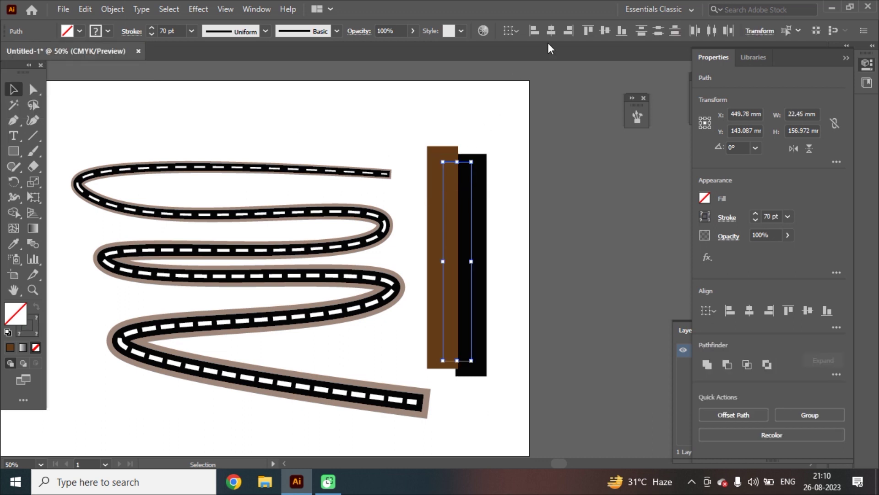
click(551, 30)
click(605, 30)
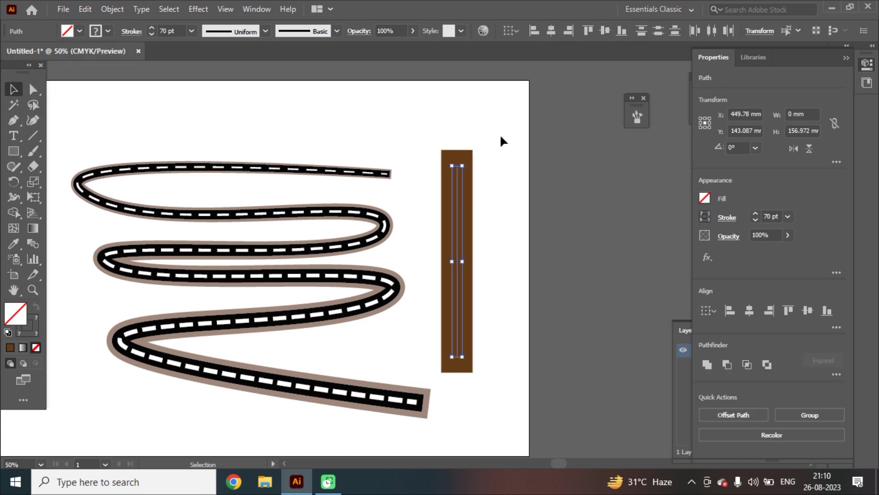
click(486, 176)
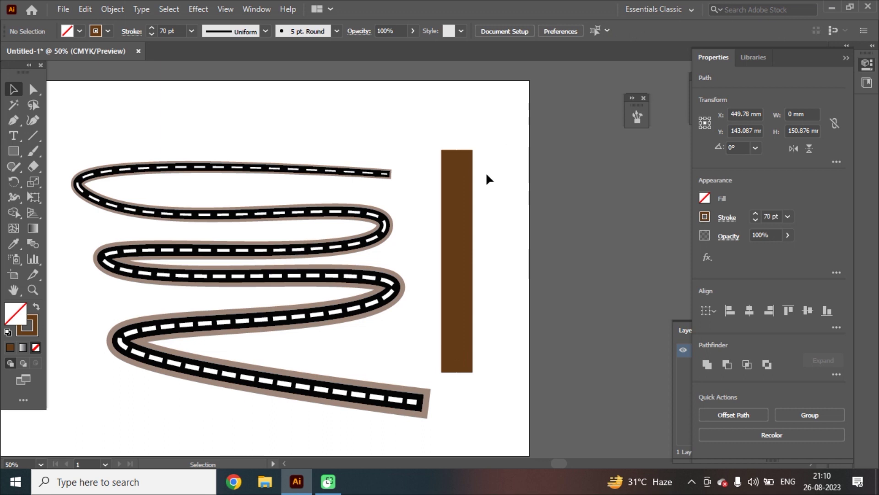
- Send the brown vertical line to the back, behind the black one
click(457, 193)
right_click(457, 193)
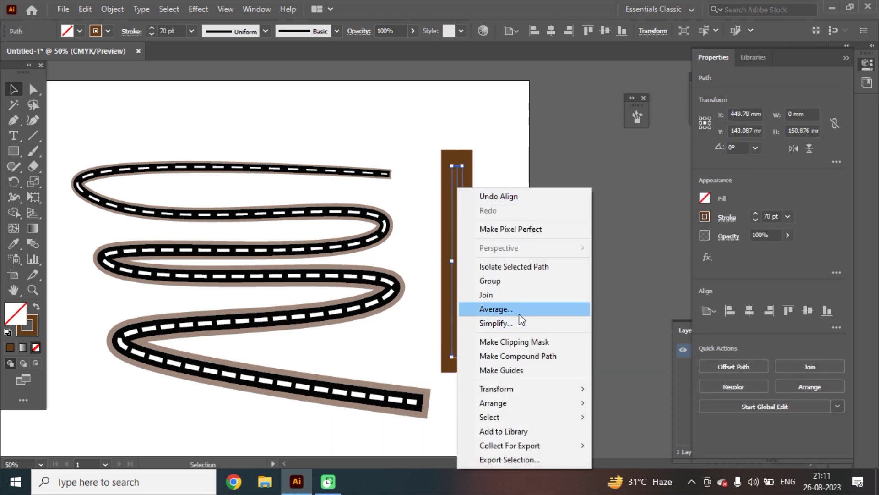
mouse_move(554, 404)
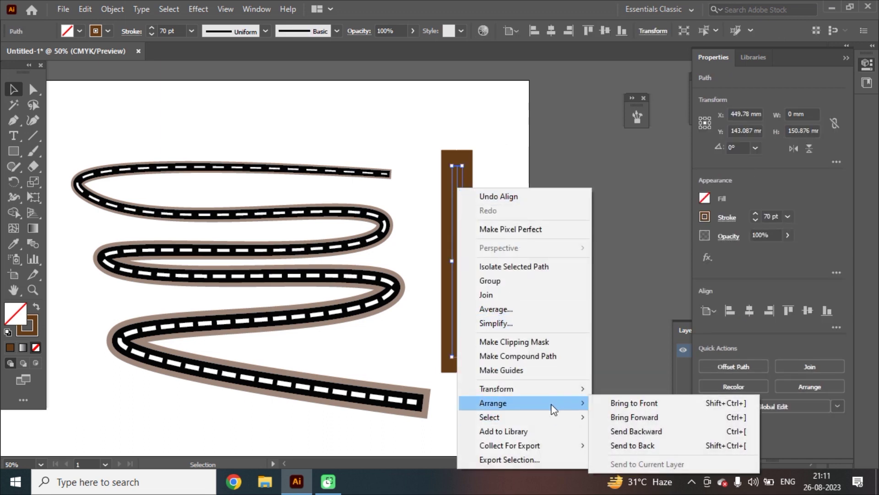
click(633, 445)
click(522, 190)
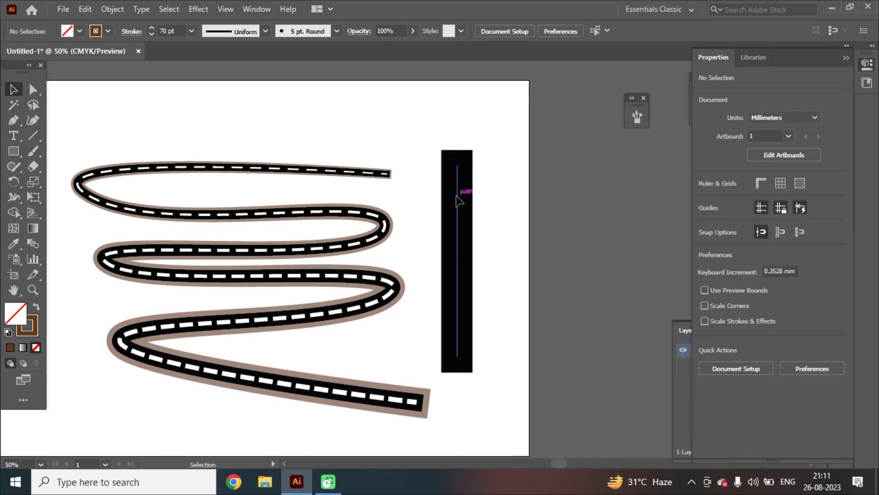
- Widen the lower end of the black vertical line to about 118 pt with the Width tool
click(462, 191)
click(17, 200)
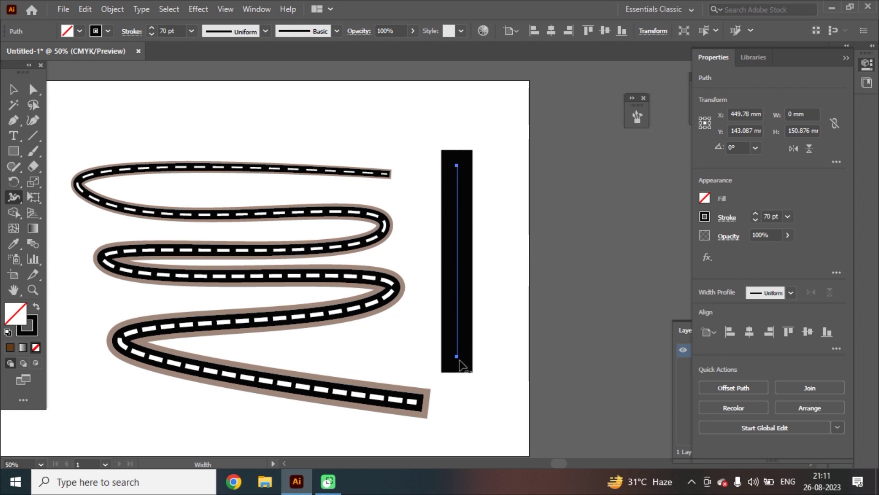
drag(460, 358, 483, 358)
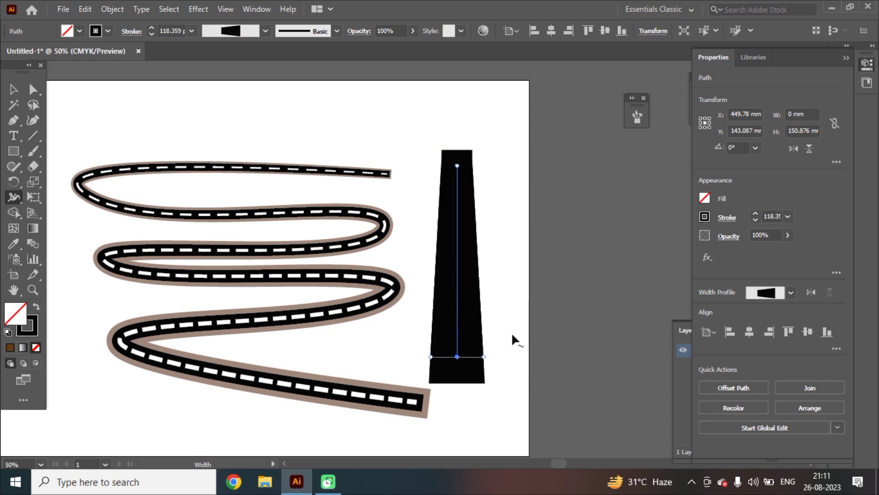
- Move the tapered black line to the right, clear of the brown line beneath it
click(13, 89)
drag(452, 234, 508, 241)
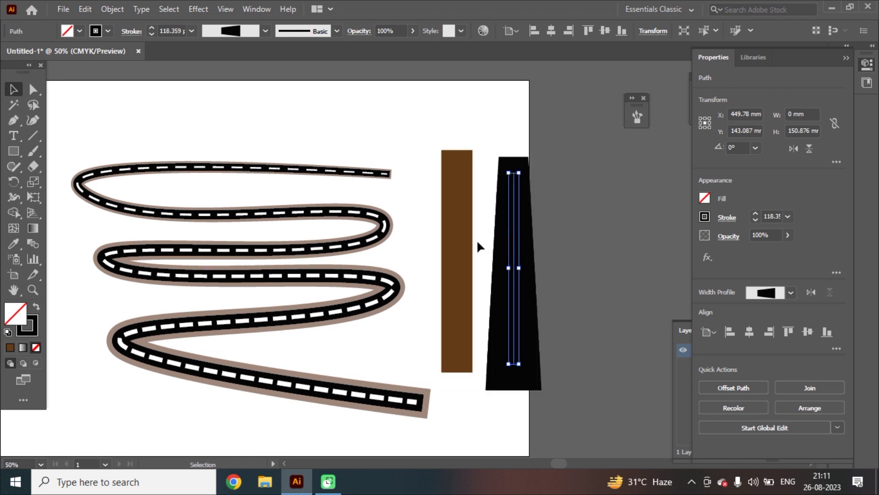
click(460, 249)
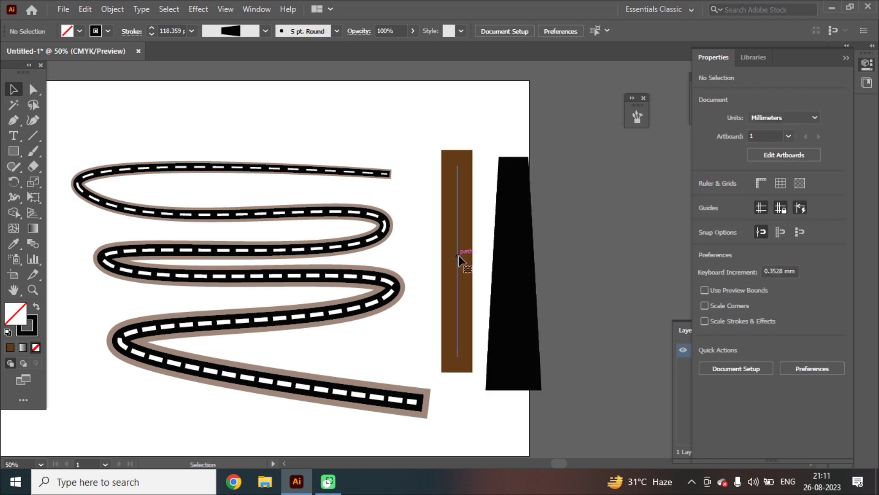
click(458, 256)
drag(530, 229, 551, 229)
- Widen the brown line at its upper and lower ends with the Width tool, making it wider than the black one
click(14, 197)
drag(458, 164, 482, 167)
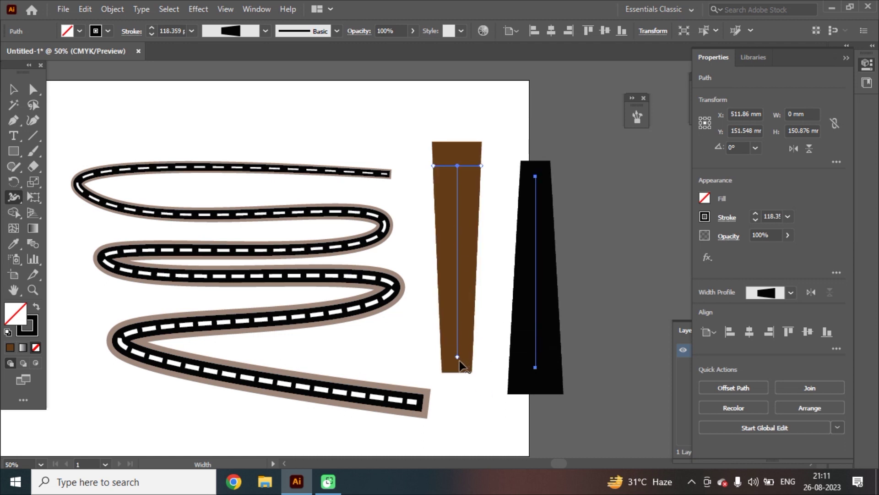
mouse_move(461, 357)
mouse_down()
mouse_move(495, 355)
mouse_move(471, 362)
mouse_up()
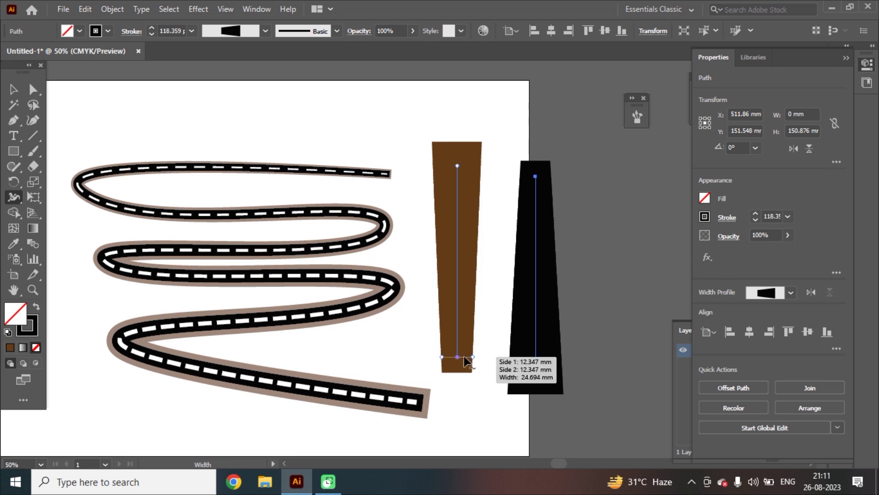
drag(458, 356, 495, 357)
- Align the brown and black tapered lines by their horizontal and vertical centres
click(13, 90)
drag(612, 231, 414, 284)
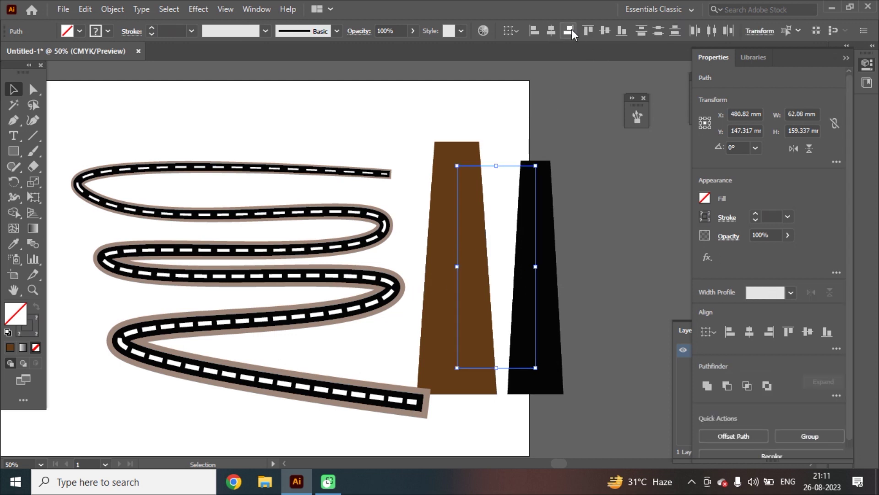
click(552, 29)
click(604, 30)
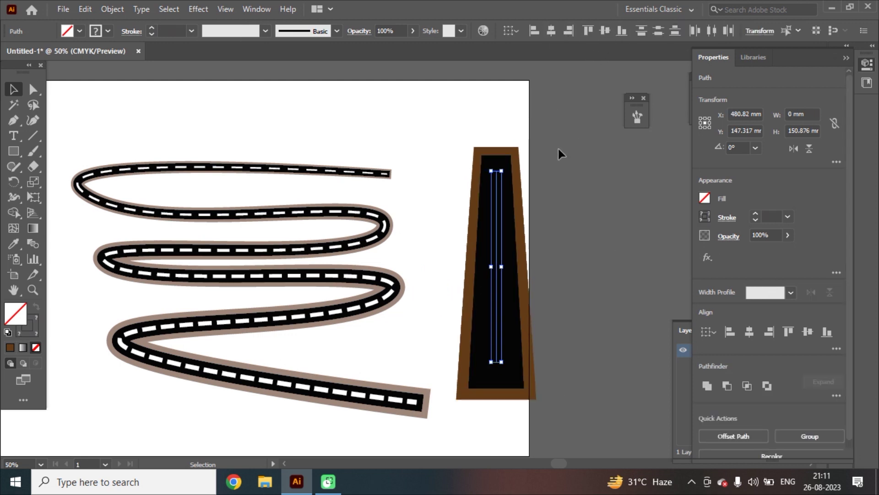
click(559, 150)
- Duplicate the black tapered line to the right and give the copy a white stroke
drag(500, 207, 547, 207)
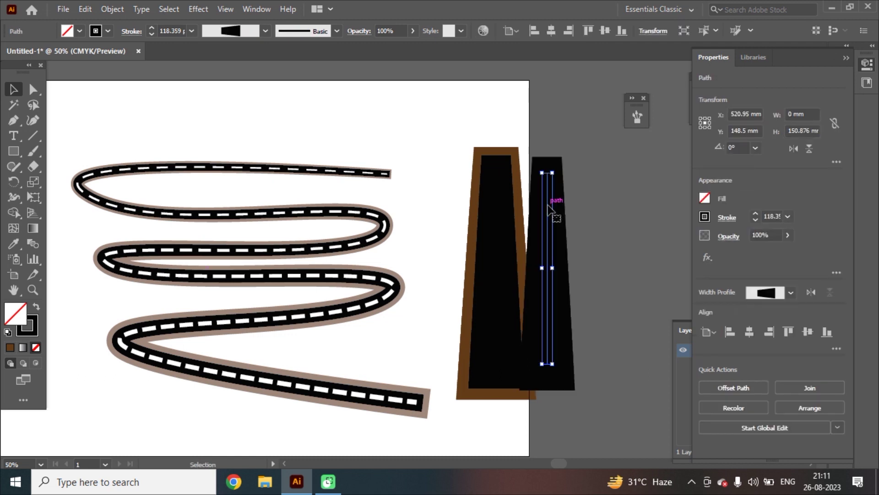
click(80, 29)
click(105, 32)
click(101, 33)
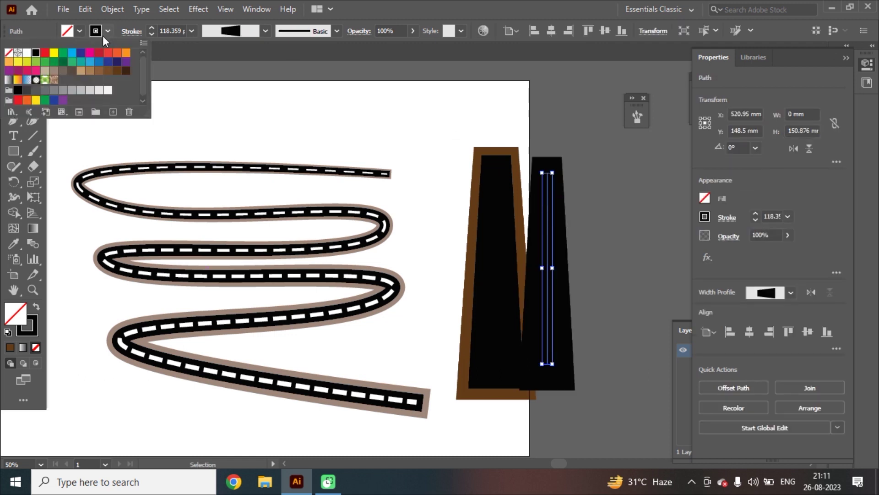
click(27, 53)
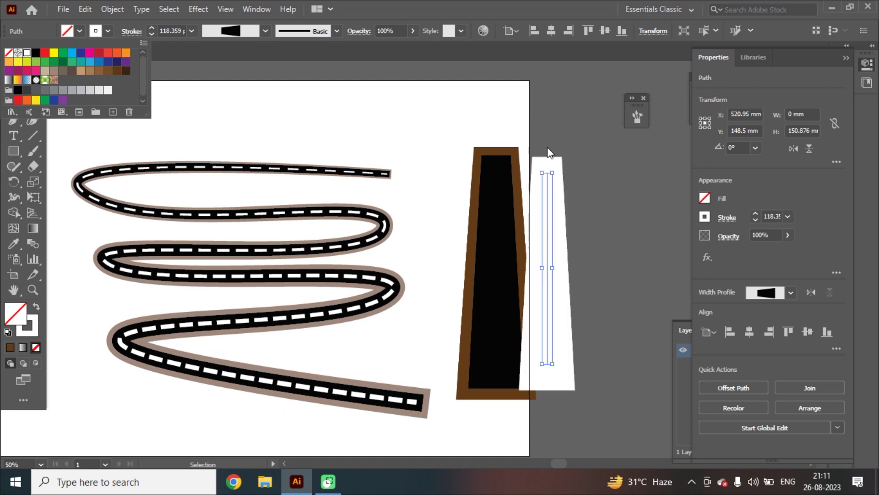
- Try to narrow the lower end of the white line with the Width tool
click(5, 201)
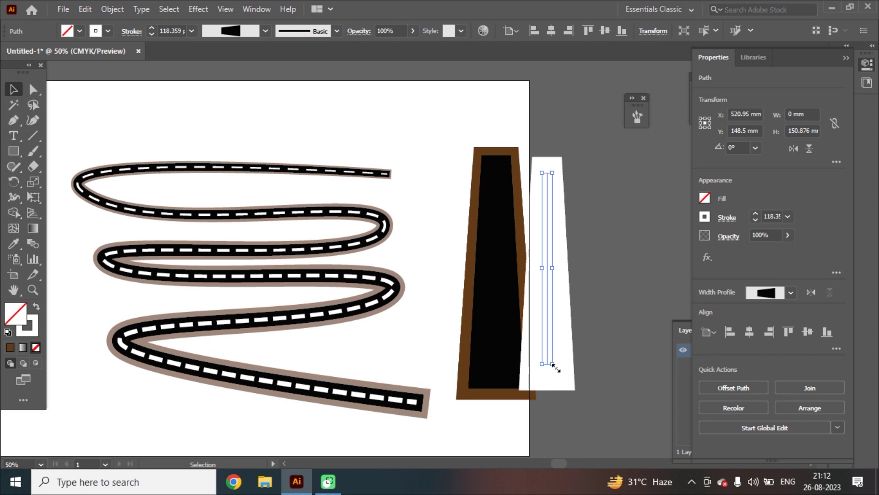
scroll(556, 355, up, 2)
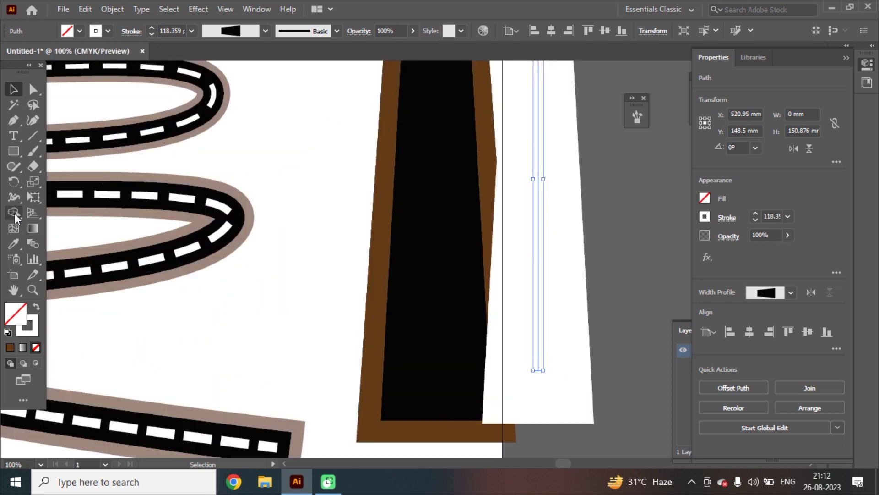
click(13, 197)
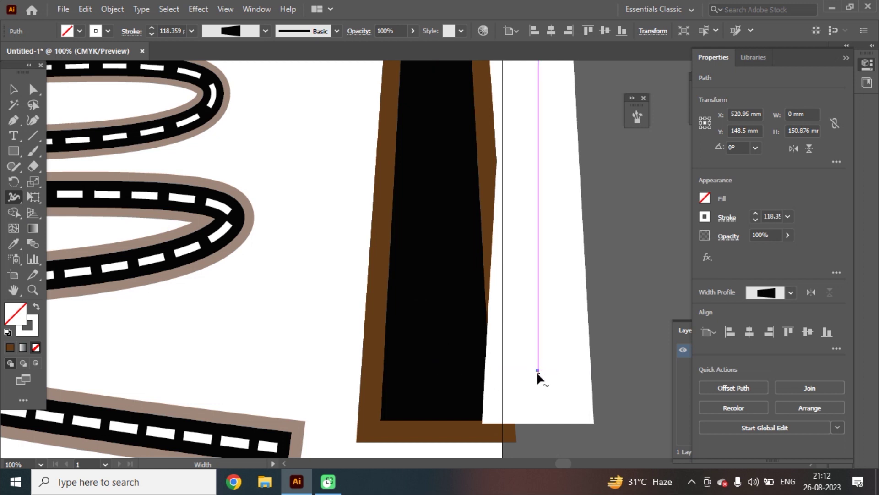
mouse_move(539, 369)
mouse_down()
mouse_move(547, 368)
mouse_move(528, 366)
mouse_move(539, 367)
mouse_up()
drag(592, 370, 562, 365)
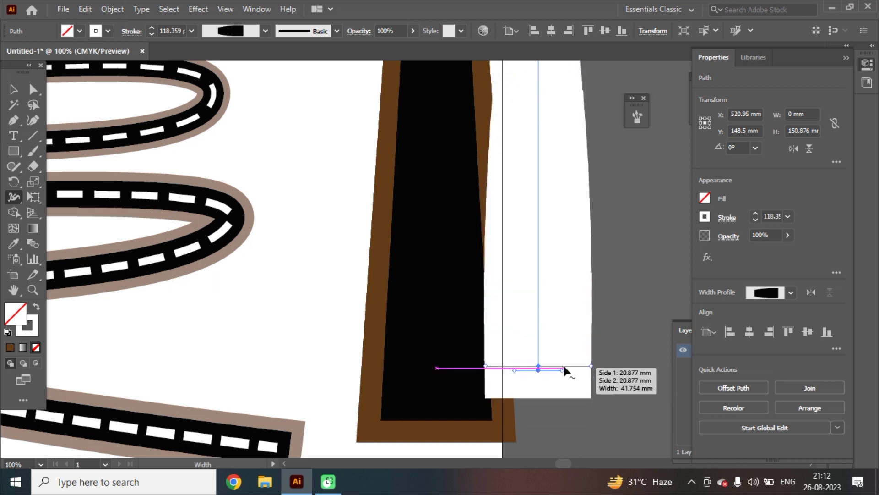
scroll(563, 325, down, 2)
drag(563, 325, 574, 341)
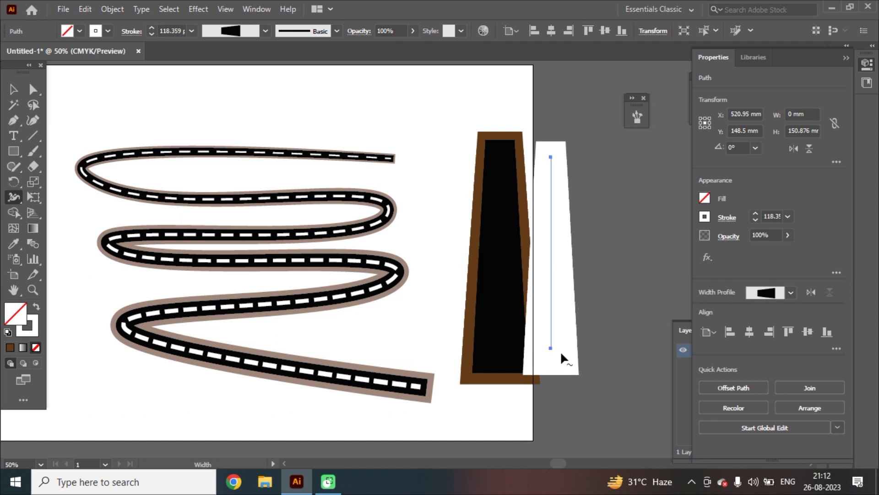
- Narrow the white line at both ends to a tapered stroke of about 23 pt and make it dashed
drag(577, 347, 554, 342)
mouse_move(551, 157)
mouse_down()
mouse_move(567, 156)
mouse_move(553, 156)
mouse_up()
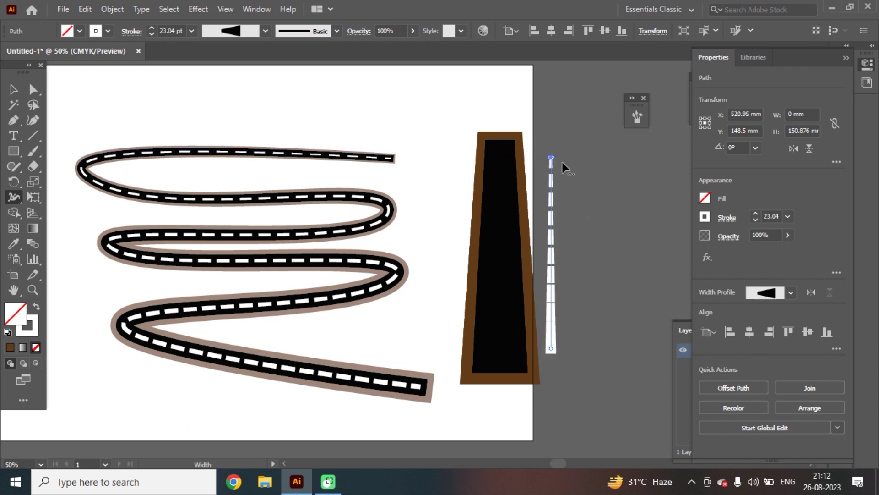
- Align the dashed white line with the black and brown lines by their horizontal and vertical centres
click(13, 89)
shift+click(517, 310)
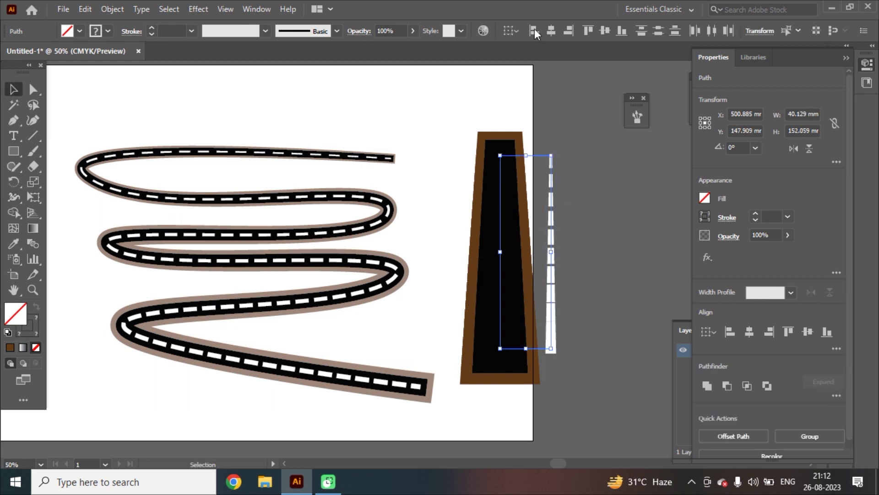
click(552, 31)
click(591, 151)
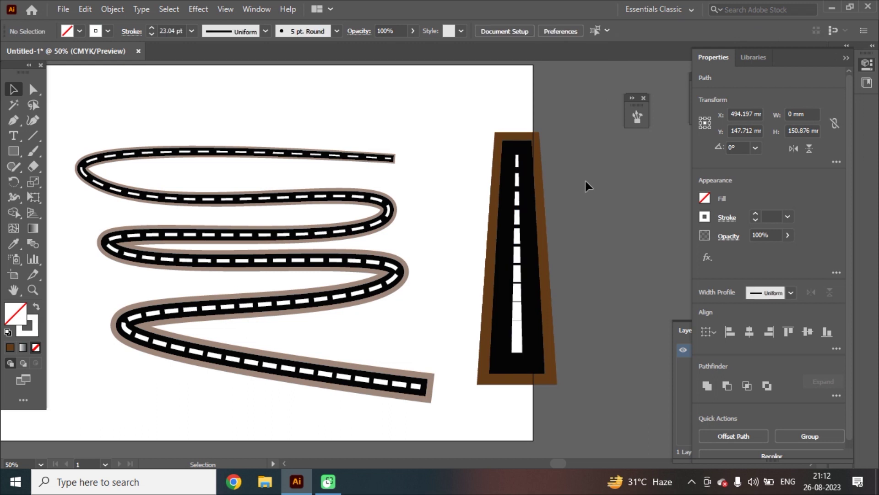
- Group the straight road's paths and the winding road's paths separately, and move both groups off the artboard to its left
scroll(461, 279, up, 1)
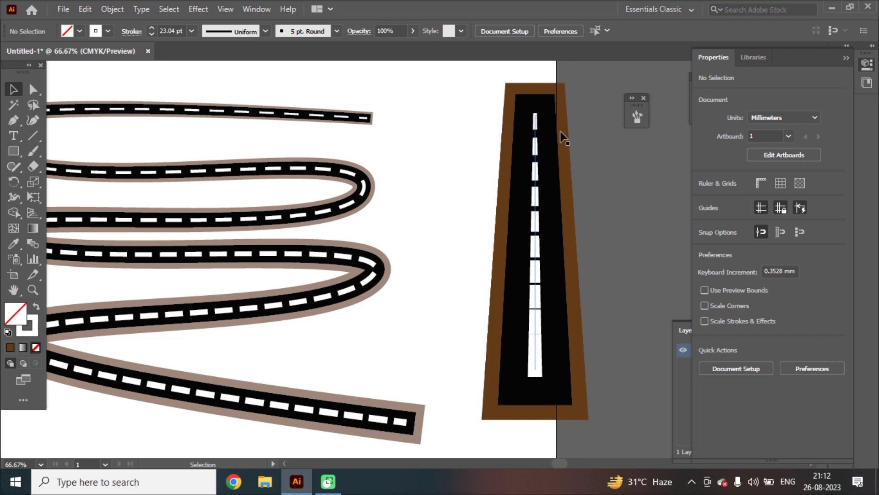
drag(595, 143, 183, 325)
click(592, 196)
scroll(631, 256, down, 4)
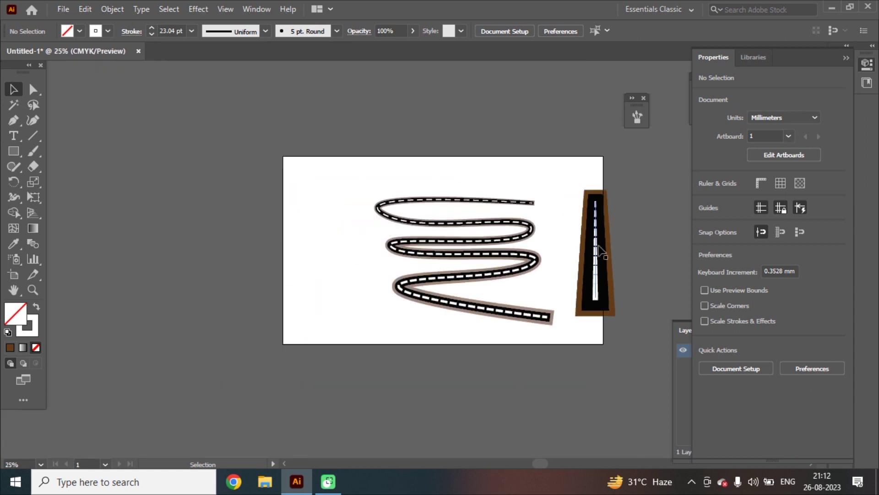
click(590, 285)
drag(595, 265, 191, 241)
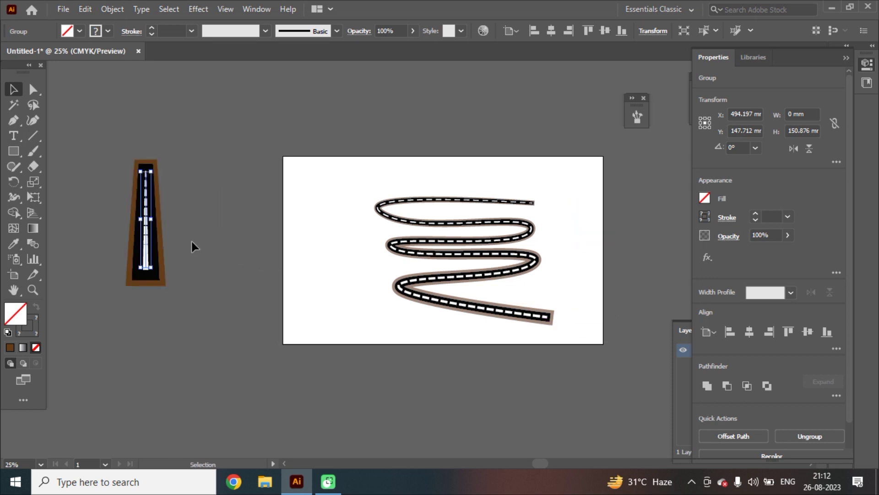
click(447, 227)
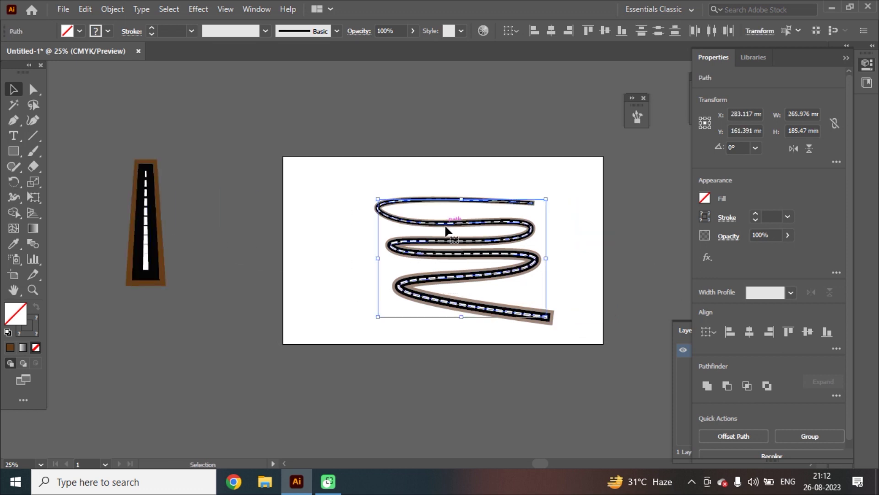
drag(447, 230, 147, 338)
- Place the image IMG_20230824_204440 from the Downloads folder on the artboard, about 278 mm wide and 208 mm high
scroll(351, 221, up, 1)
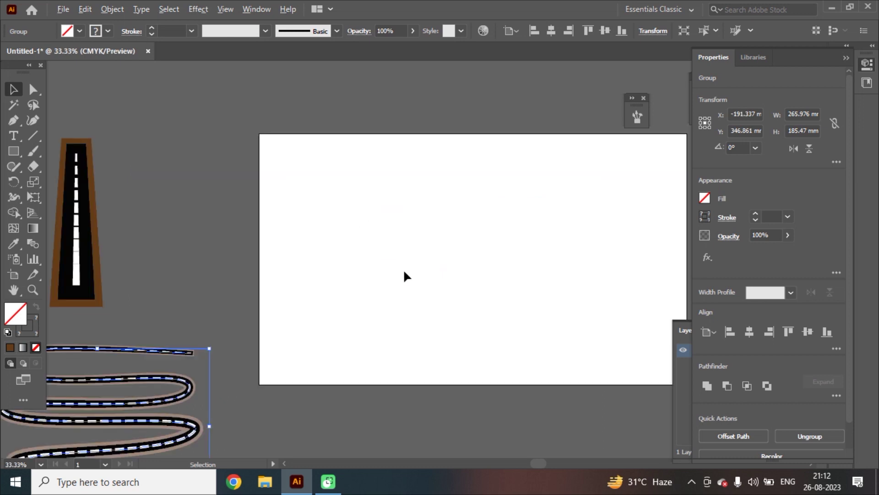
scroll(403, 269, up, 1)
mouse_move(534, 465)
mouse_down()
mouse_move(554, 465)
mouse_move(545, 463)
mouse_up()
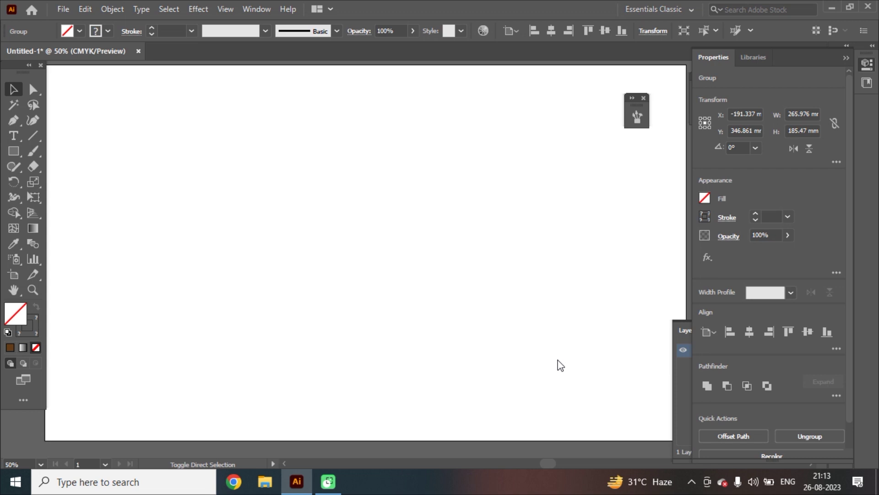
key(ctrl+shift+p)
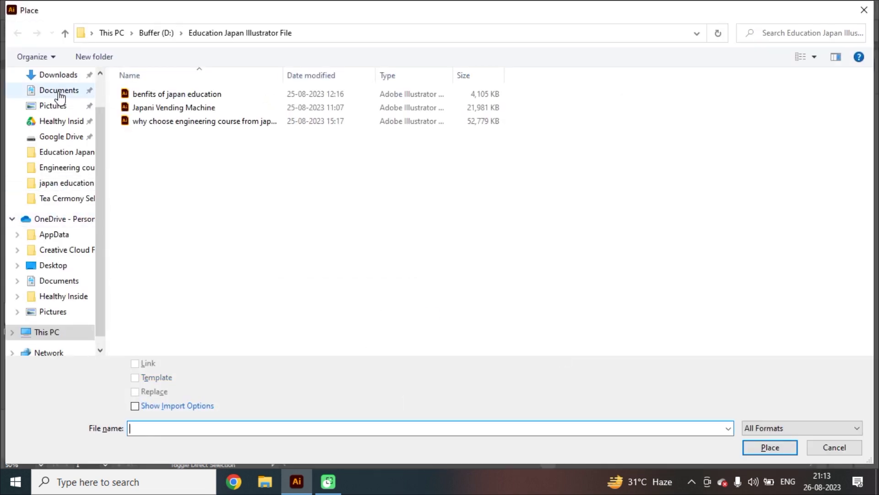
click(59, 74)
scroll(218, 215, down, 2)
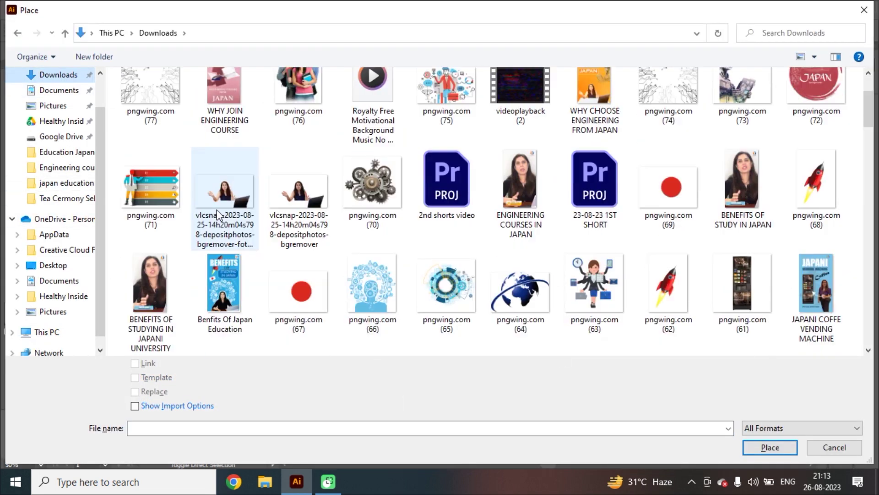
scroll(219, 215, down, 15)
scroll(219, 214, down, 5)
drag(868, 320, 868, 156)
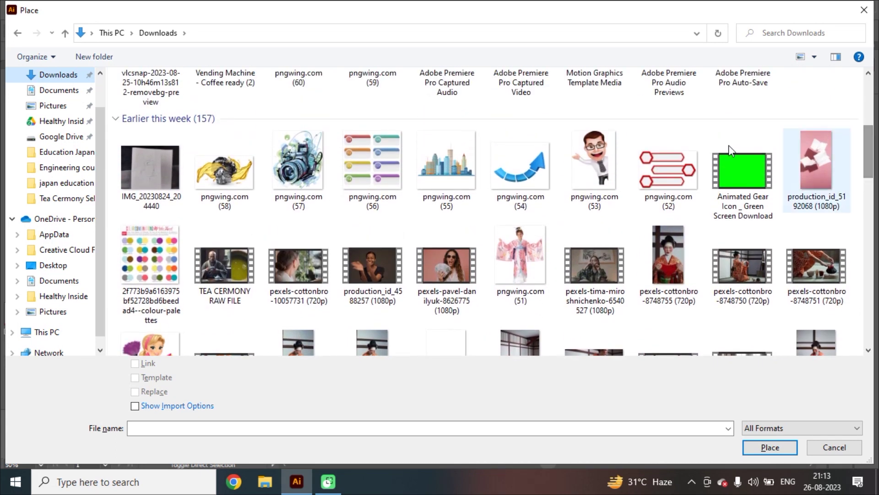
double_click(159, 203)
drag(118, 123, 470, 479)
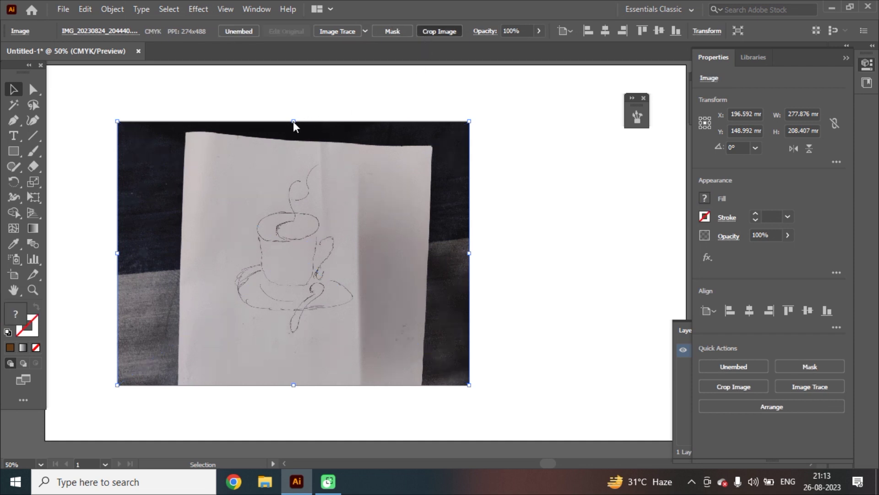
- Crop the photo to a square of about 167 mm around the cup sketch and enlarge it to about 229 mm
drag(292, 245, 362, 241)
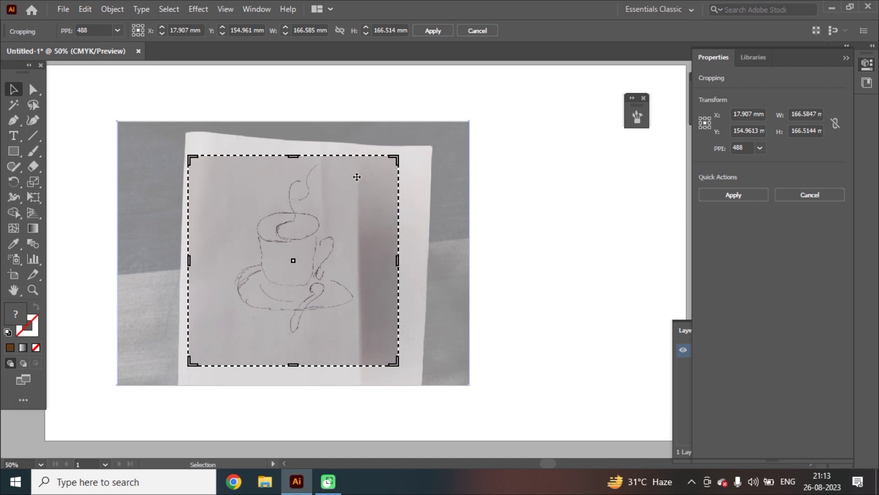
click(434, 30)
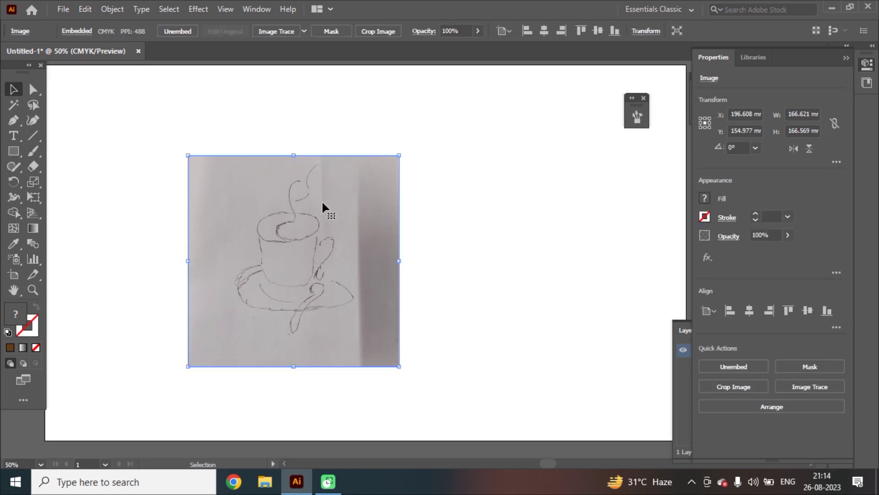
drag(399, 155, 611, 79)
drag(394, 212, 378, 256)
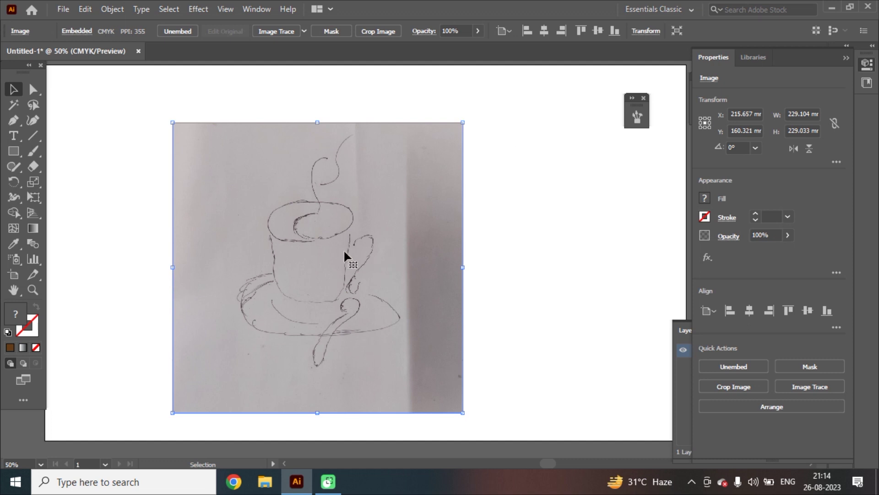
- Trace the sketch's upper steam curl with the Pen tool as an open S-shaped path
scroll(297, 280, up, 1)
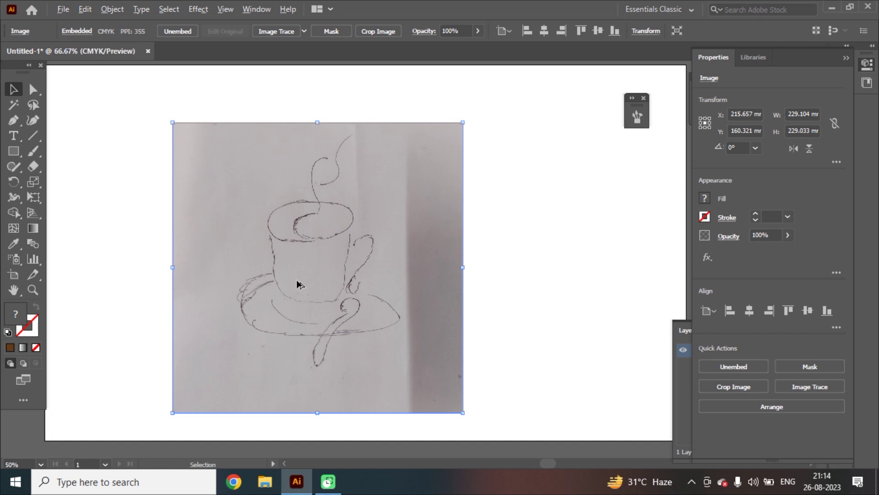
scroll(297, 280, up, 1)
scroll(304, 276, down, 2)
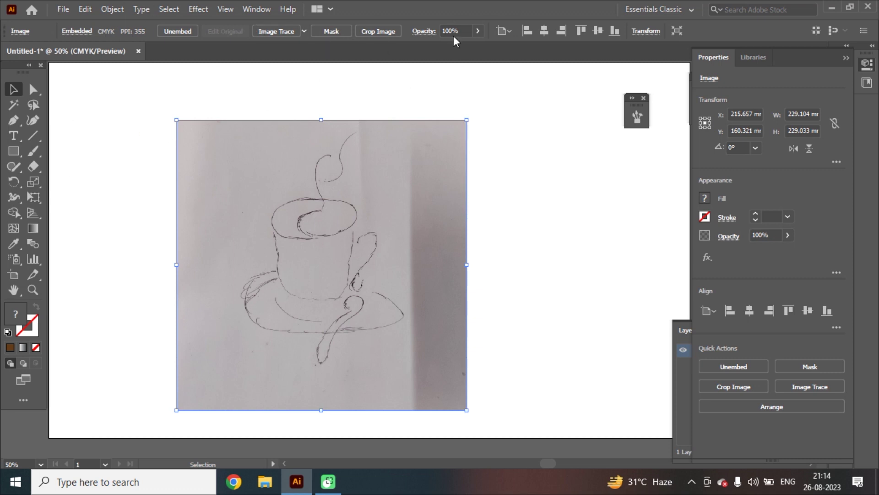
click(10, 121)
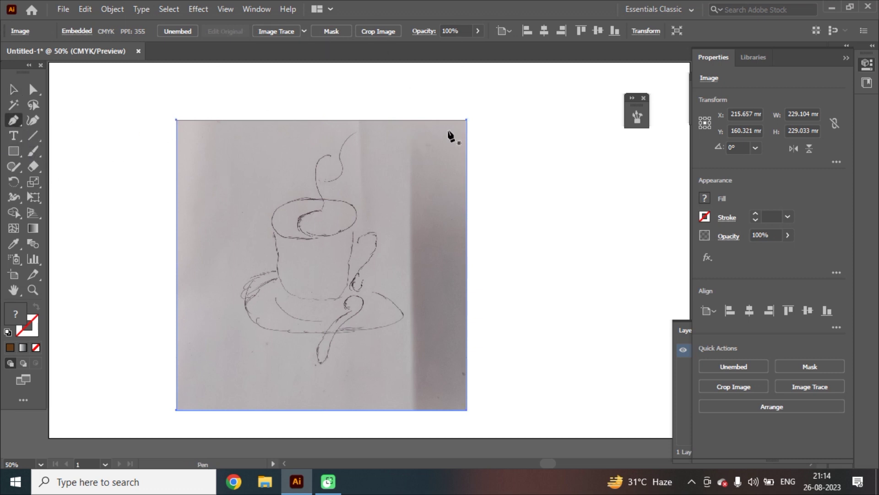
click(352, 129)
drag(337, 173, 327, 178)
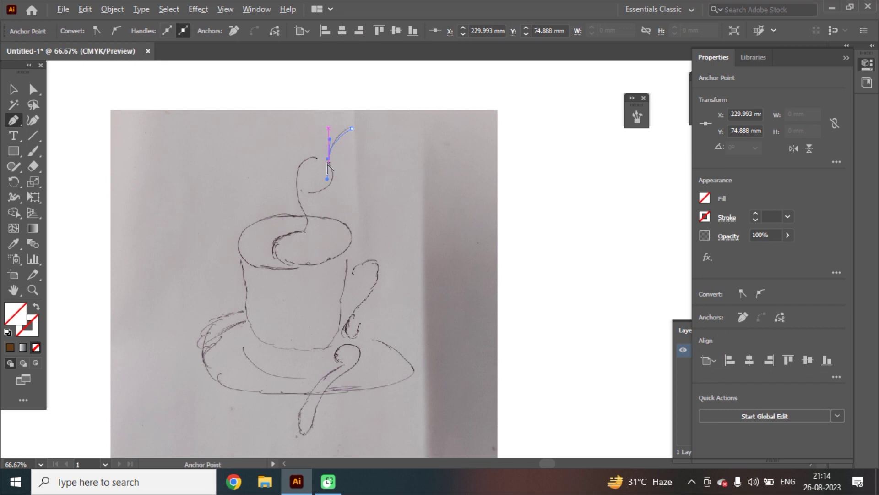
click(328, 159)
mouse_move(280, 195)
mouse_down()
mouse_move(265, 202)
mouse_move(266, 185)
mouse_move(278, 185)
mouse_move(271, 188)
mouse_up()
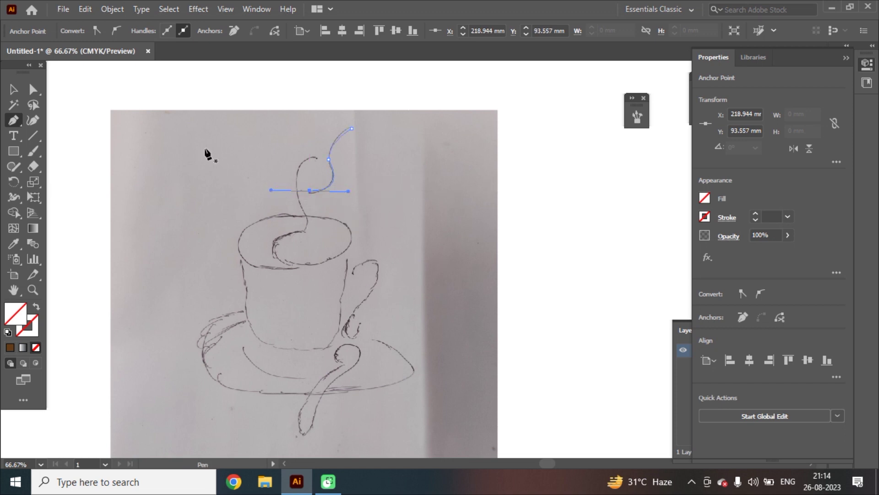
- Trace the lower steam curl with the Pen tool, from its hooked top through the rim into the cup
click(316, 159)
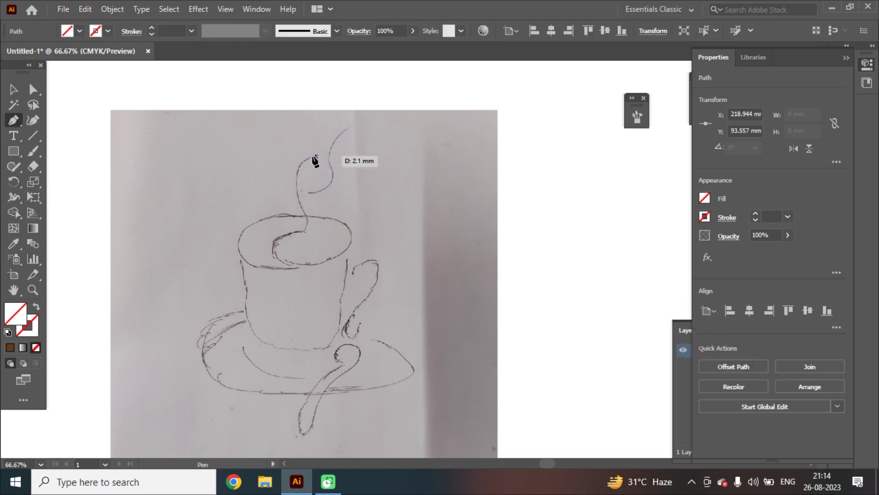
drag(304, 215, 326, 271)
click(305, 215)
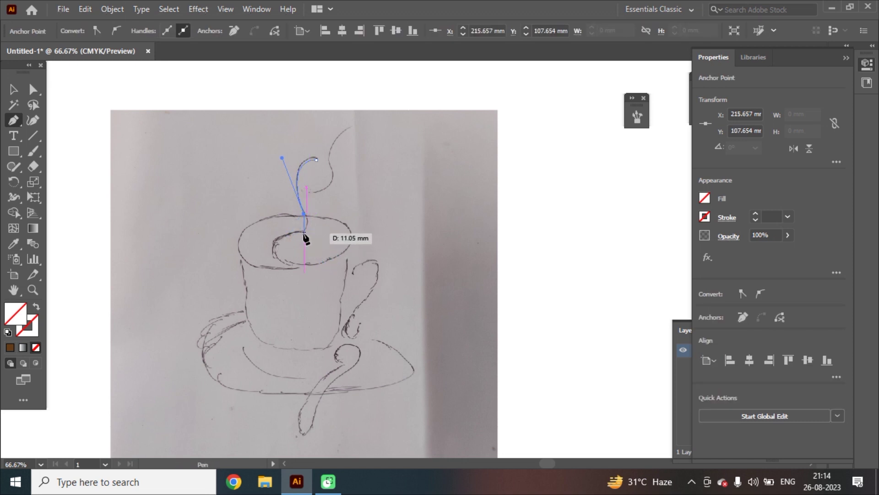
click(296, 230)
drag(282, 240, 283, 239)
key(Escape)
- Trace the cup's inner curve and oval rim as one continuous open path
click(289, 234)
drag(316, 263, 378, 254)
click(316, 263)
drag(331, 219, 272, 202)
click(331, 218)
drag(244, 230, 237, 257)
click(245, 230)
key(Escape)
- Trace the cup body as a U-shaped path from its right upper edge around the base to the left edge
click(347, 262)
click(297, 348)
click(247, 313)
click(240, 262)
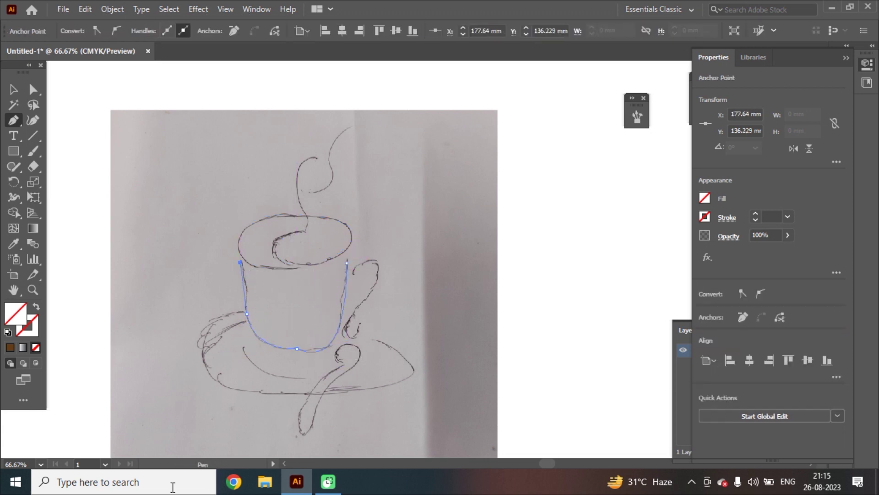
- Trace the saucer's outer outline from the cup's left side around the bottom to its right side, undoing misplaced points
click(240, 311)
drag(219, 384, 309, 439)
click(220, 385)
key(ctrl+z)
key(ctrl+z)
drag(243, 387, 349, 403)
click(396, 382)
key(ctrl+z)
drag(408, 365, 394, 349)
key(alt)
drag(347, 314, 318, 310)
click(347, 314)
key(Escape)
- Trace the cup handle with the Pen tool, ending in the small hook at its lower end
click(353, 270)
click(367, 295)
drag(368, 294, 370, 315)
click(346, 332)
click(360, 327)
key(Escape)
- Trace the short inner curve of the saucer below the cup
click(240, 348)
drag(304, 377, 360, 375)
click(303, 376)
key(Escape)
- Trace the spoon's outline, from its curled head down around the handle tip and back up
click(339, 359)
drag(353, 345, 388, 345)
click(353, 345)
drag(334, 377, 364, 357)
click(334, 376)
click(310, 425)
click(300, 417)
click(343, 363)
key(v)
- Hide the sketch photo within Layer 1 so only the traced paths remain
click(443, 219)
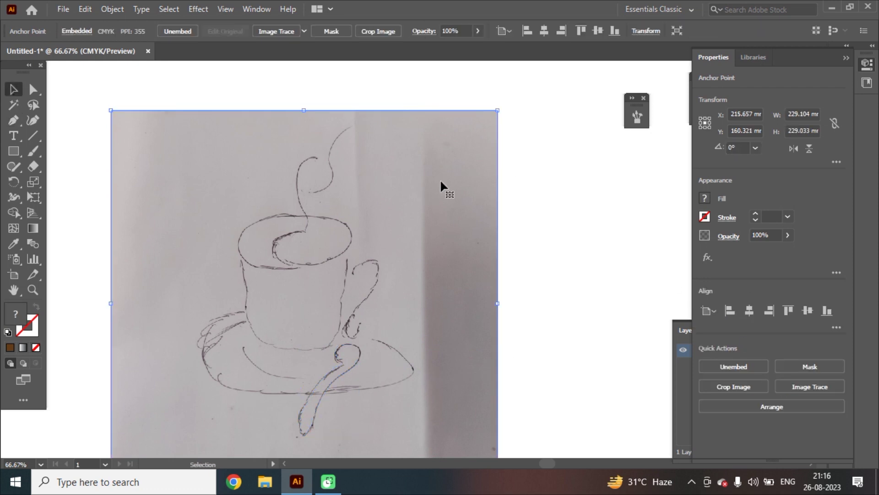
click(846, 45)
click(715, 351)
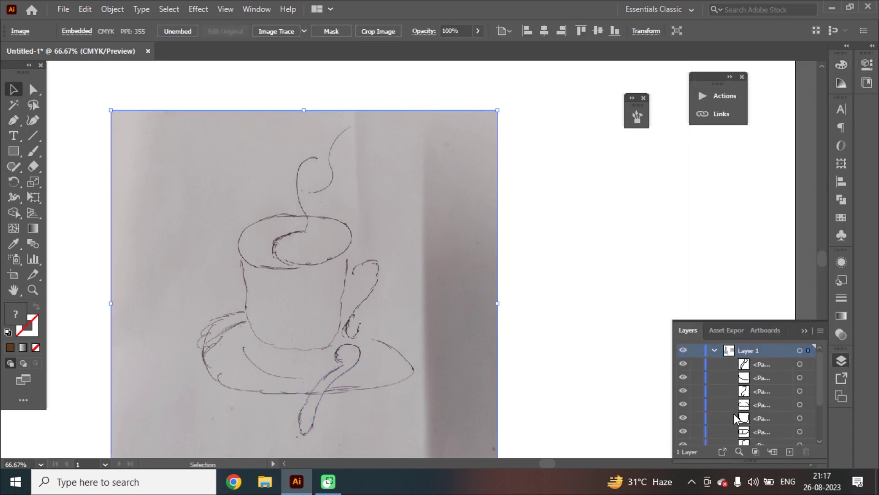
scroll(734, 416, down, 3)
click(683, 412)
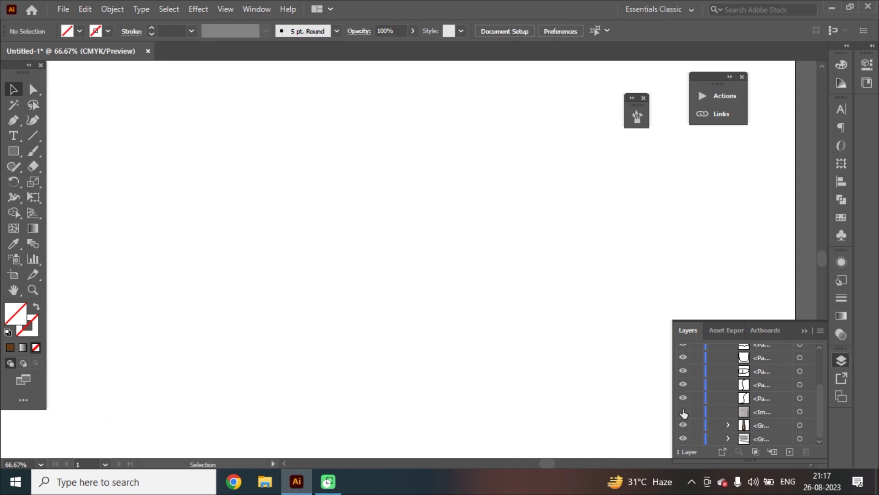
- Give all the traced cup paths a black stroke with a weight of 7 pt
drag(574, 145, 130, 383)
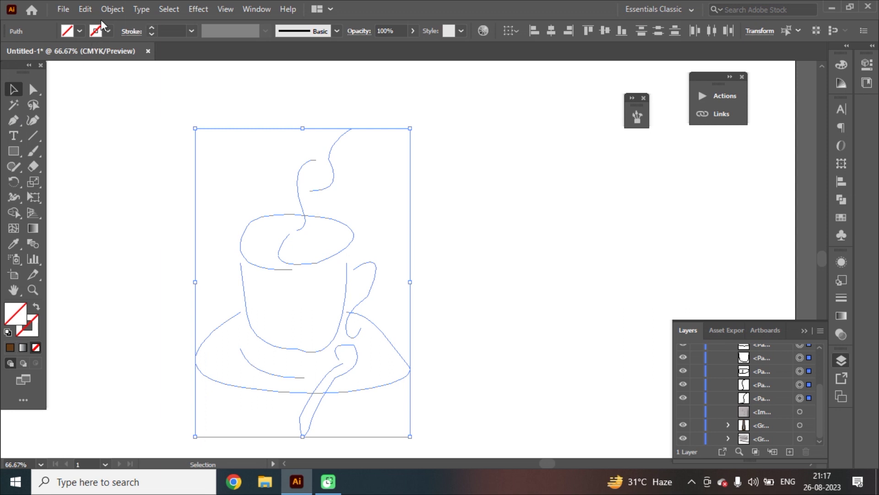
click(108, 31)
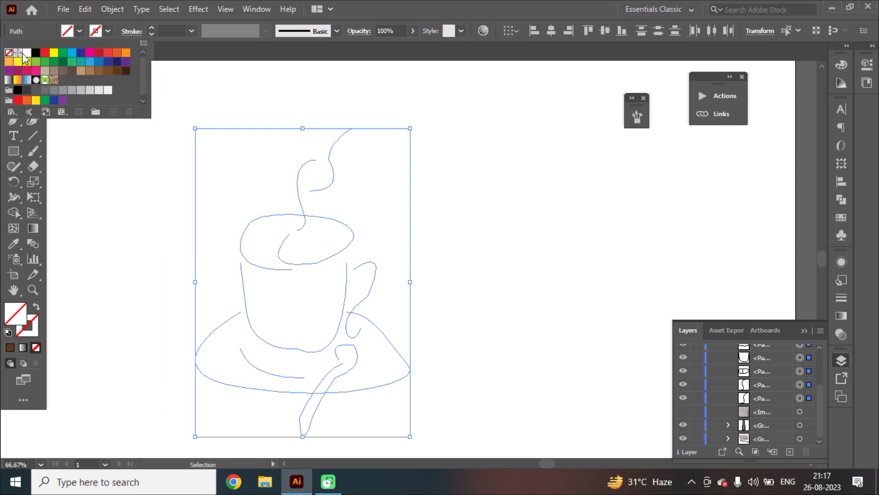
click(36, 53)
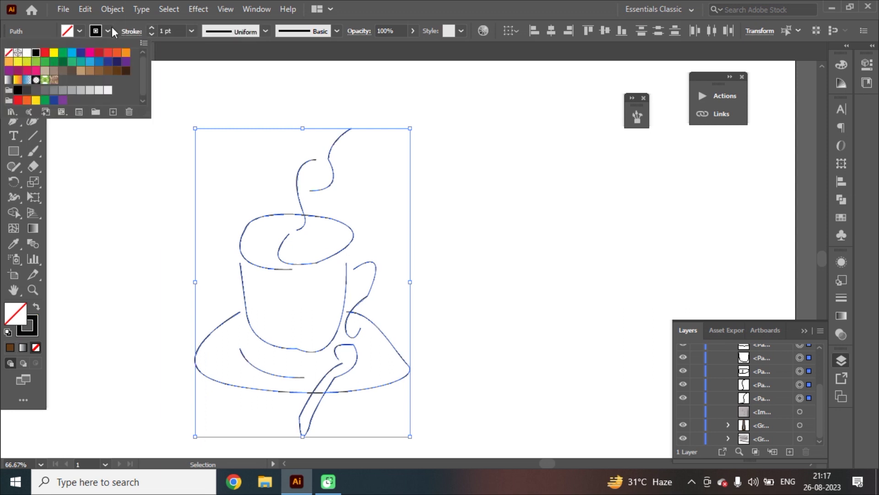
click(151, 26)
click(151, 26)
click(151, 27)
click(151, 27)
click(151, 26)
click(151, 26)
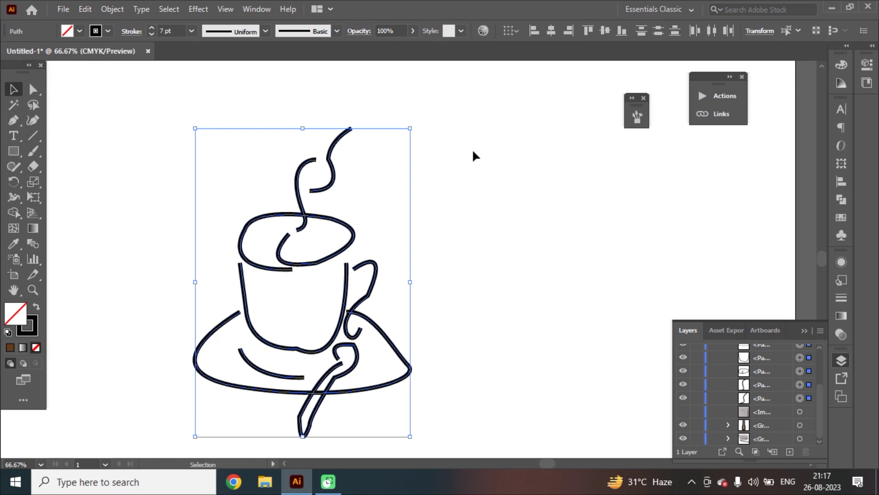
click(470, 247)
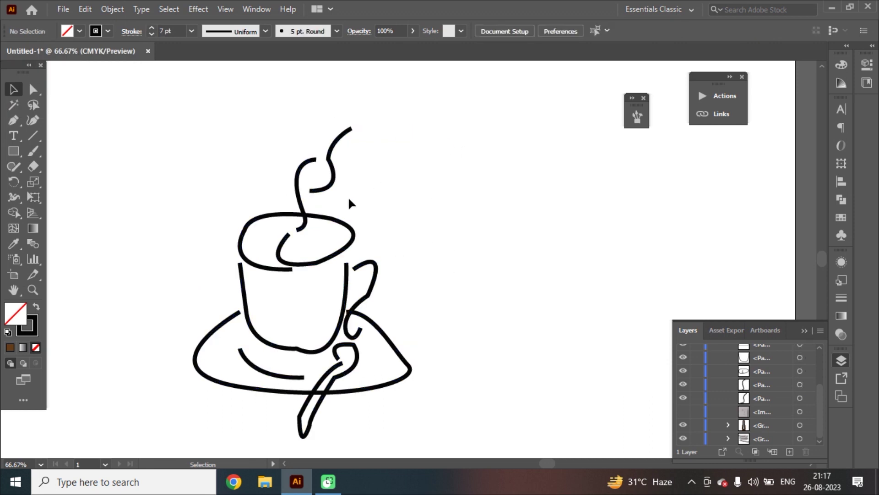
- Round the corner in the middle of the upper steam curl to a radius of about 10 mm
scroll(326, 183, up, 2)
scroll(326, 182, down, 2)
scroll(334, 202, up, 2)
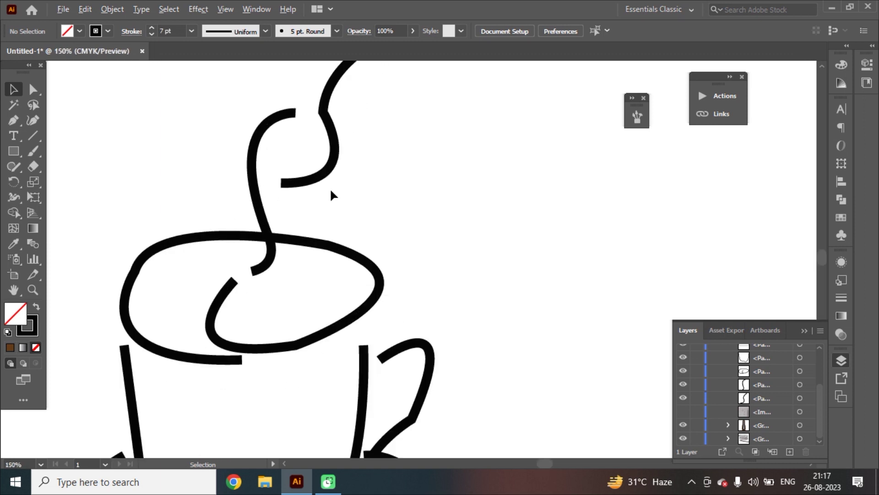
click(334, 130)
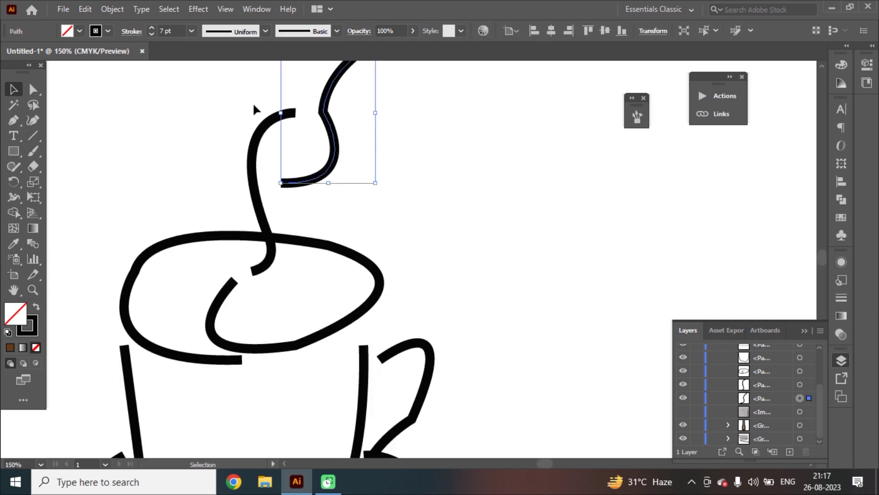
click(32, 89)
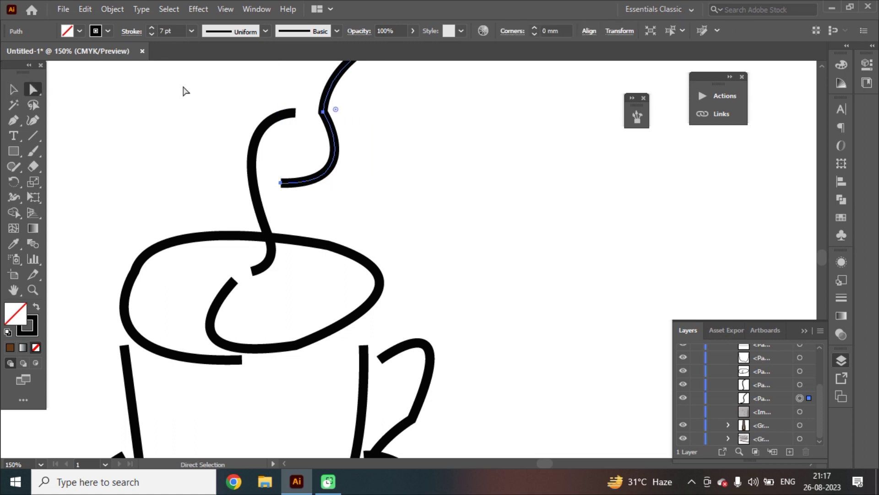
click(334, 113)
click(323, 112)
drag(336, 111, 377, 112)
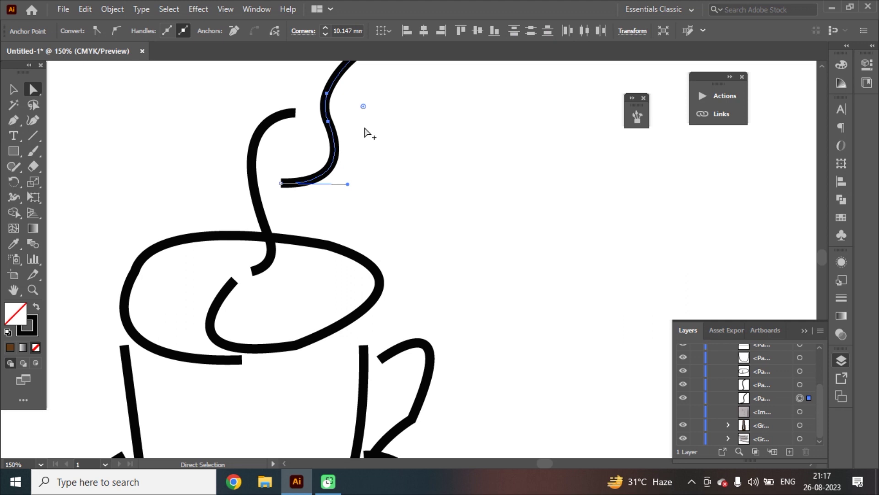
- Round the corner in the middle of the cup handle to a radius of about 9 mm
scroll(365, 132, down, 2)
scroll(383, 261, up, 3)
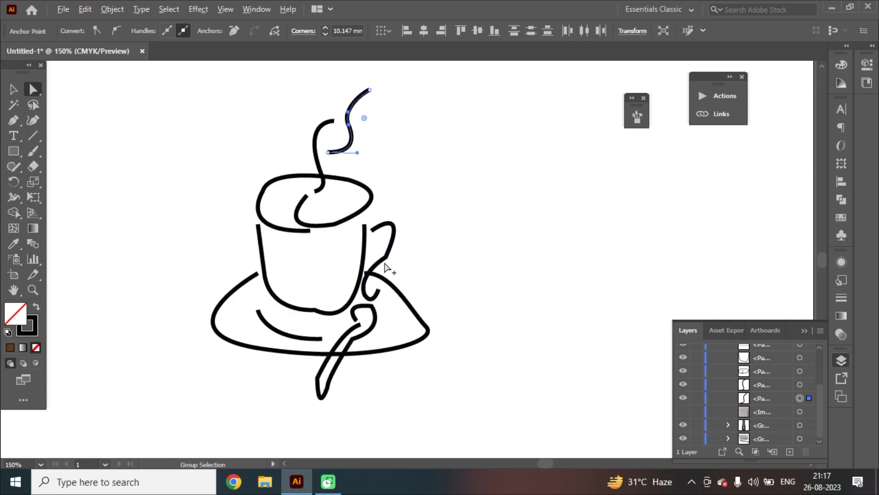
click(389, 245)
click(388, 246)
drag(378, 239, 352, 216)
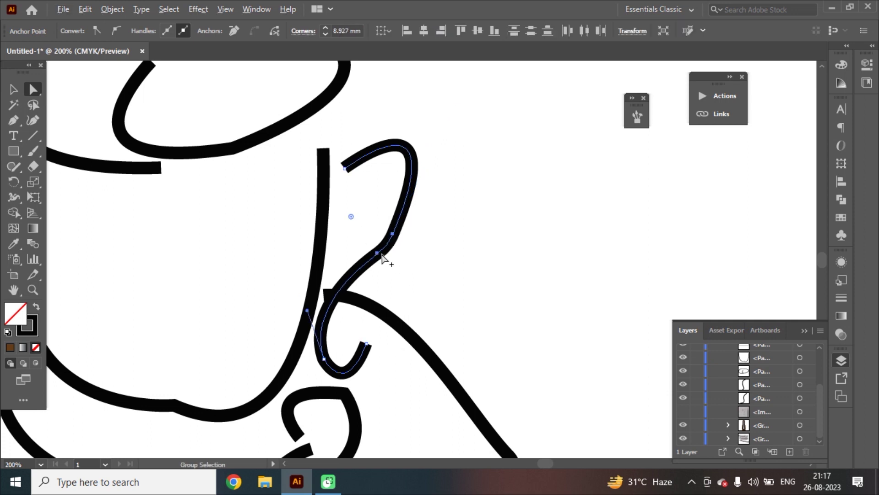
- Round the left corner near the spoon handle's lower tip to a radius of about 8 mm
scroll(382, 256, down, 3)
scroll(383, 257, up, 1)
scroll(383, 257, down, 1)
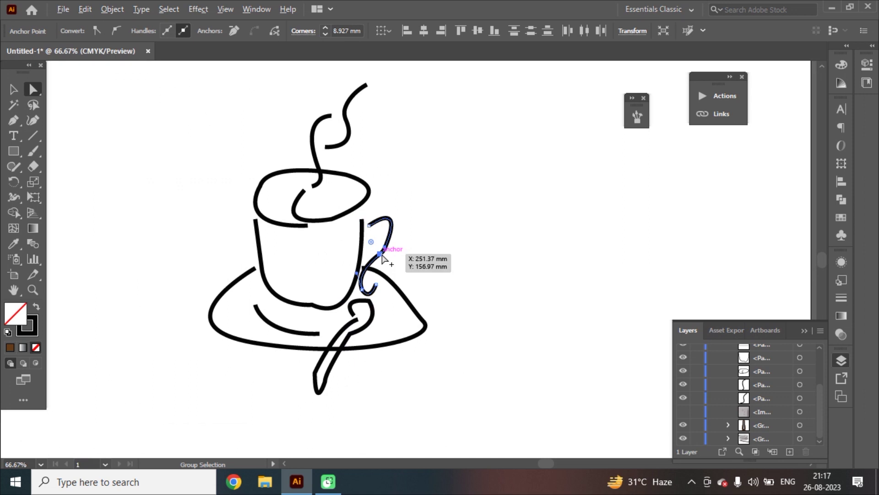
scroll(382, 257, up, 6)
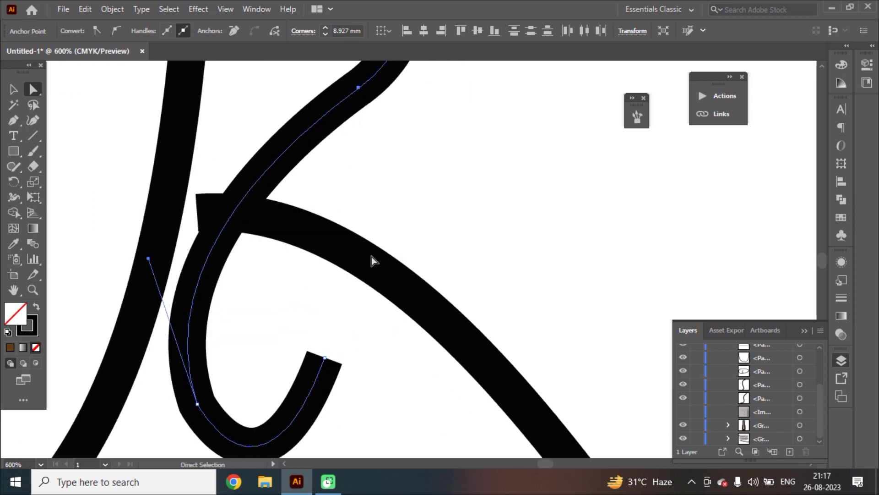
scroll(372, 260, down, 5)
scroll(353, 253, down, 1)
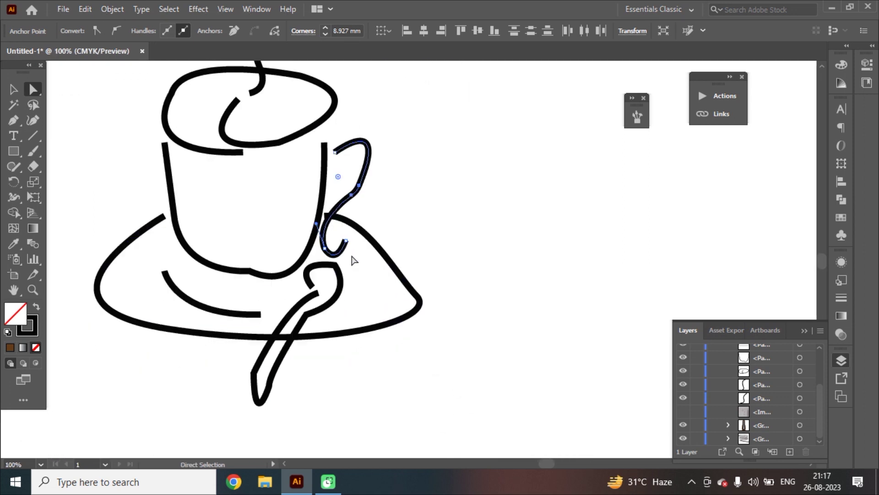
click(254, 379)
scroll(256, 378, up, 5)
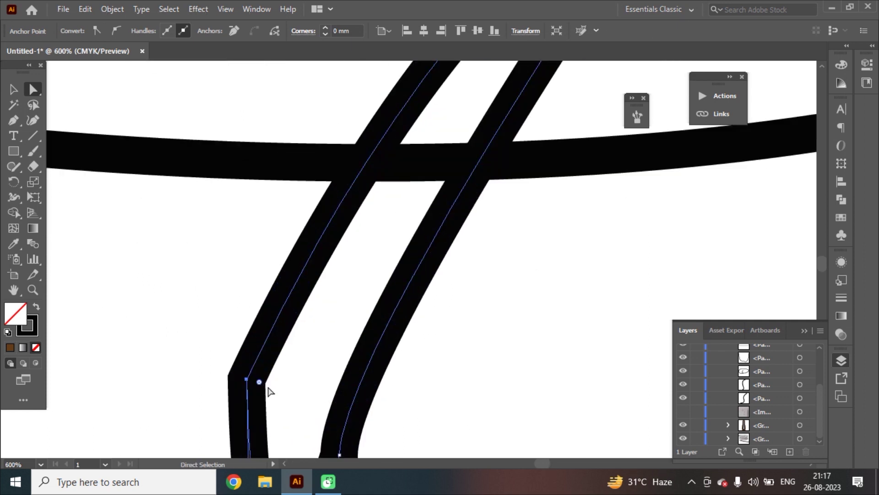
drag(265, 383, 369, 407)
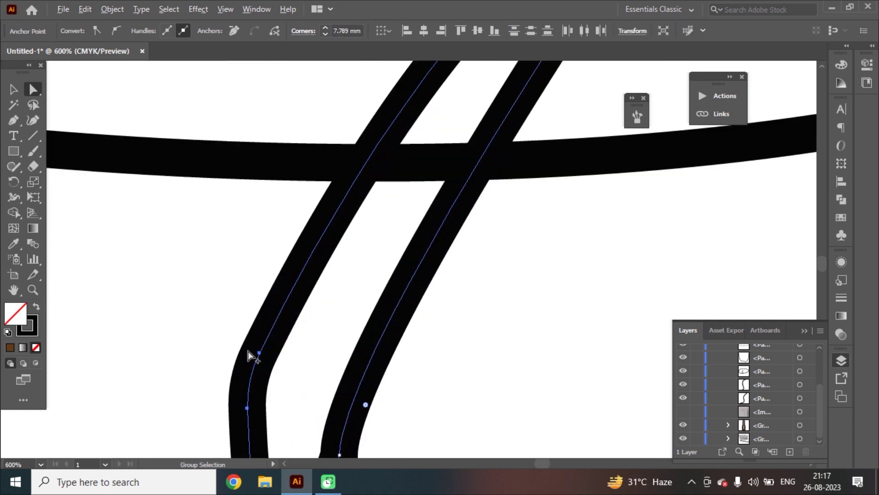
- Round the corner where the spoon's head meets its handle to a radius of about 12 mm
scroll(249, 353, down, 3)
click(352, 241)
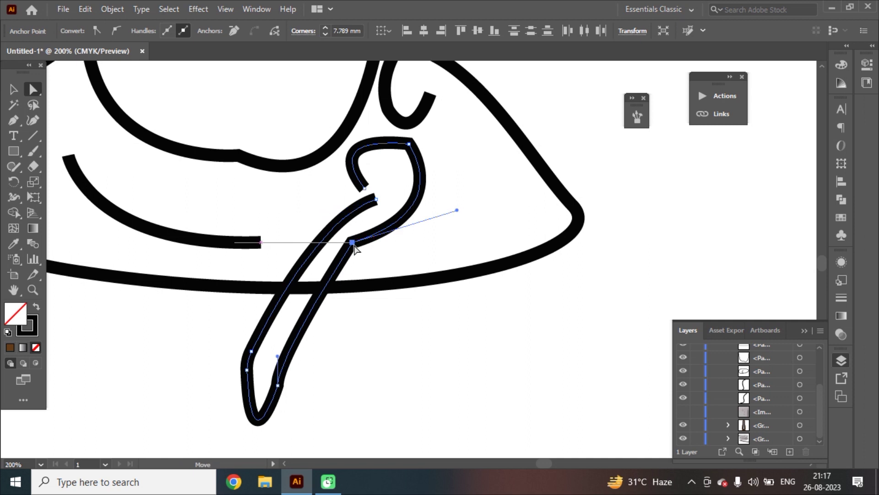
mouse_move(361, 255)
mouse_down()
mouse_move(398, 278)
mouse_move(372, 246)
mouse_up()
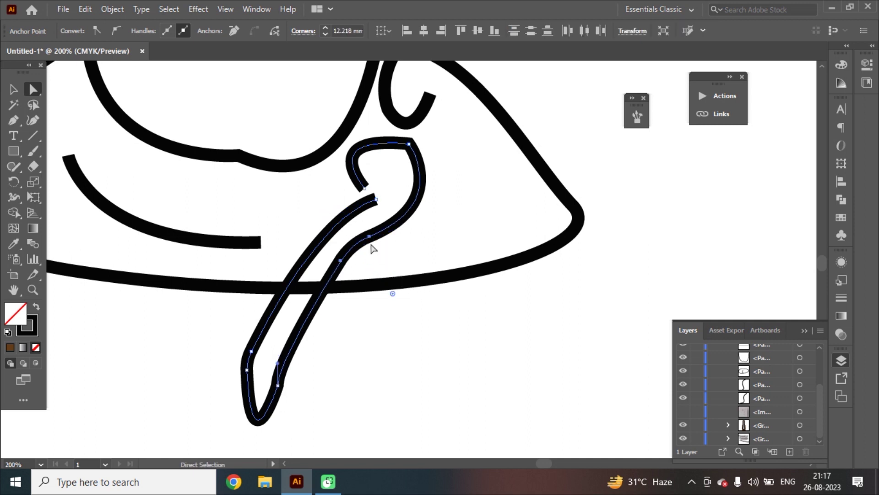
scroll(372, 248, down, 3)
scroll(372, 247, up, 3)
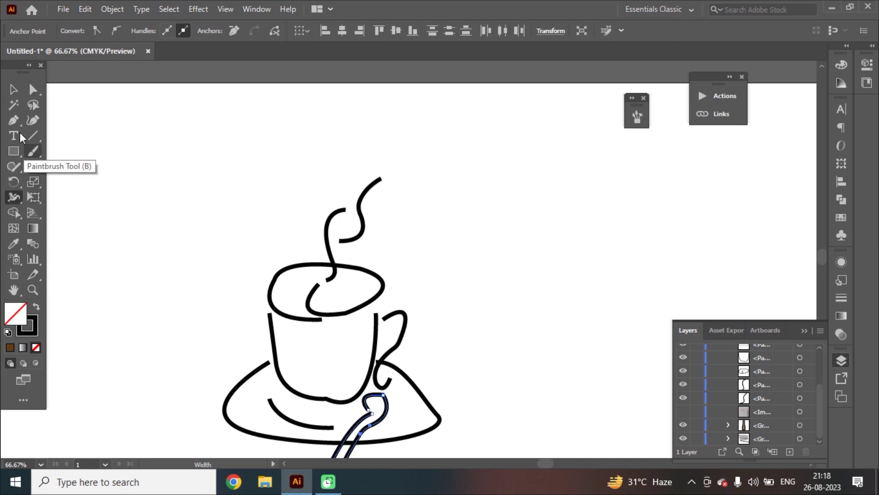
- Taper the upper end of the upper steam curl to a point with the Width tool
click(14, 89)
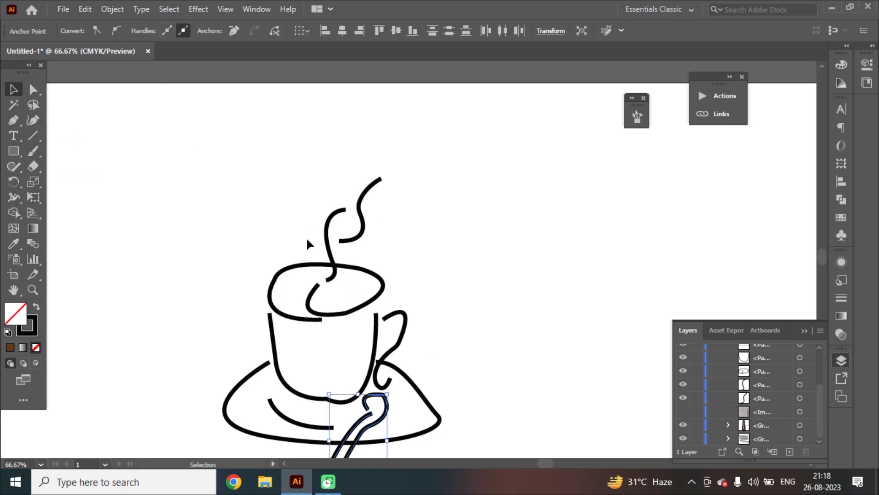
click(361, 241)
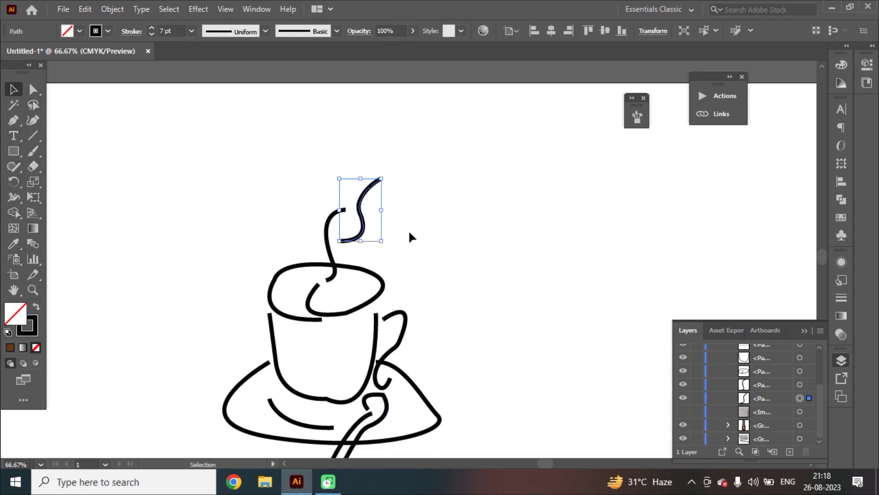
scroll(303, 272, down, 1)
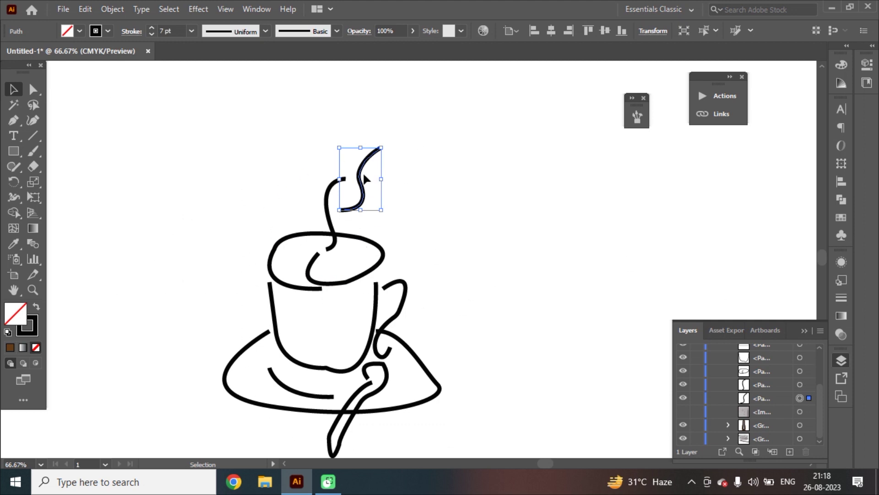
click(13, 197)
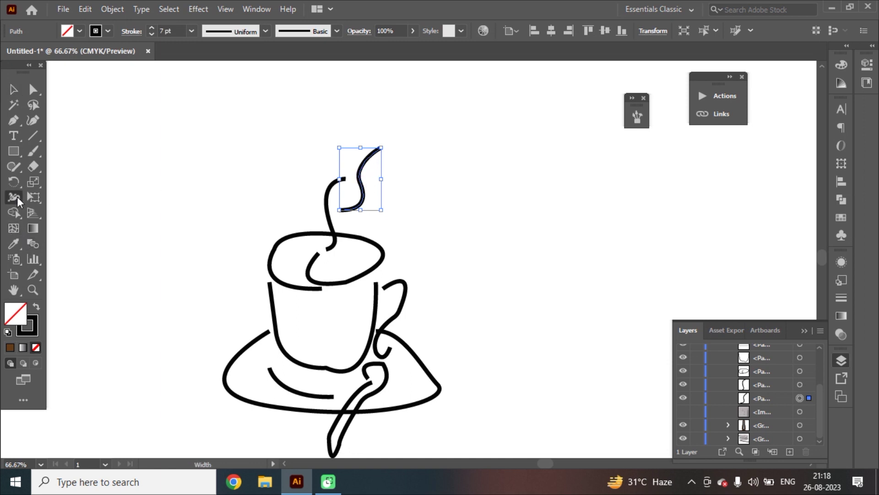
alt+scroll(380, 147, up, 4)
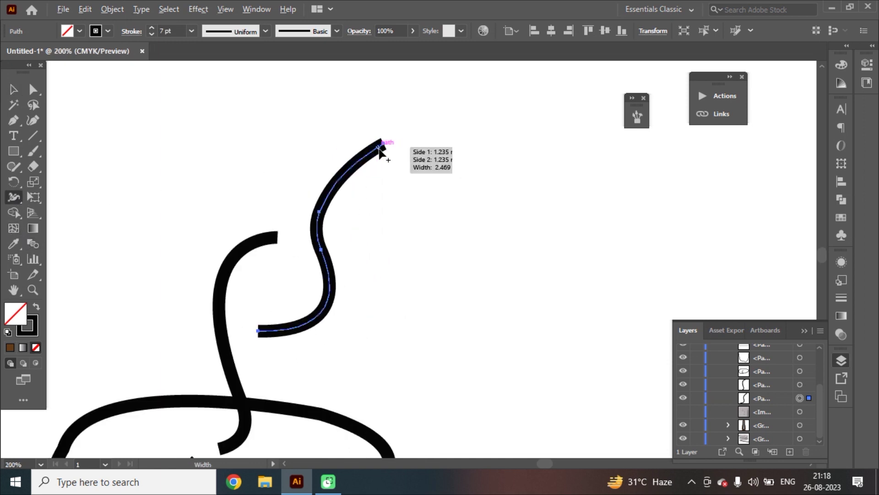
drag(387, 144, 386, 163)
scroll(218, 349, down, 3)
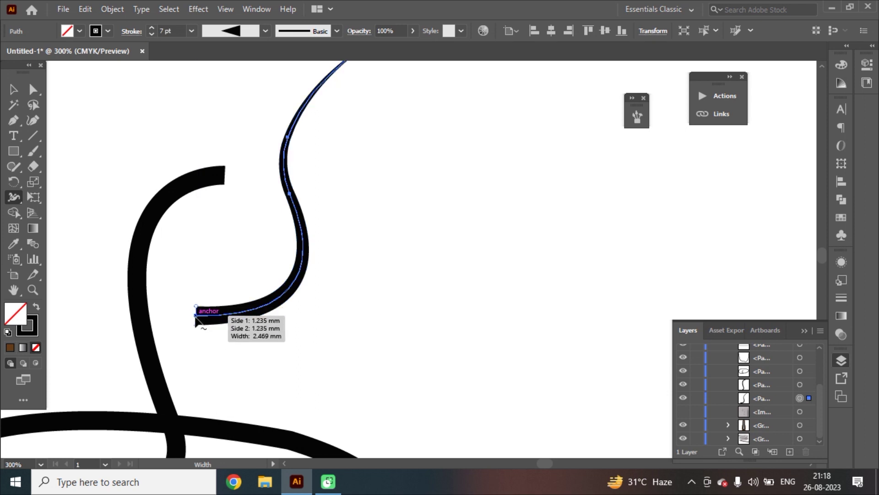
- Widen the middle of the upper steam curl to about 5.9 pt and taper its lower end to a point
drag(197, 321, 197, 314)
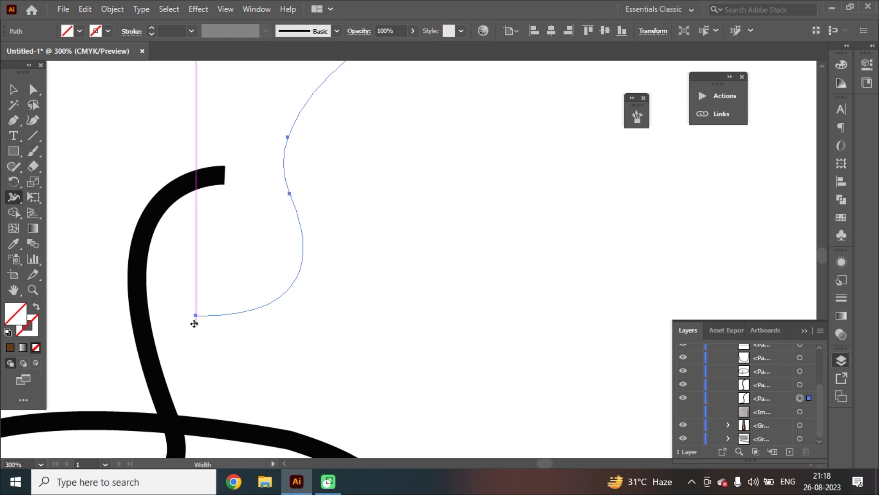
key(ctrl+z)
drag(299, 196, 300, 197)
mouse_move(203, 319)
mouse_down()
mouse_move(194, 326)
mouse_move(196, 315)
mouse_move(210, 319)
mouse_up()
key(ctrl+minus)
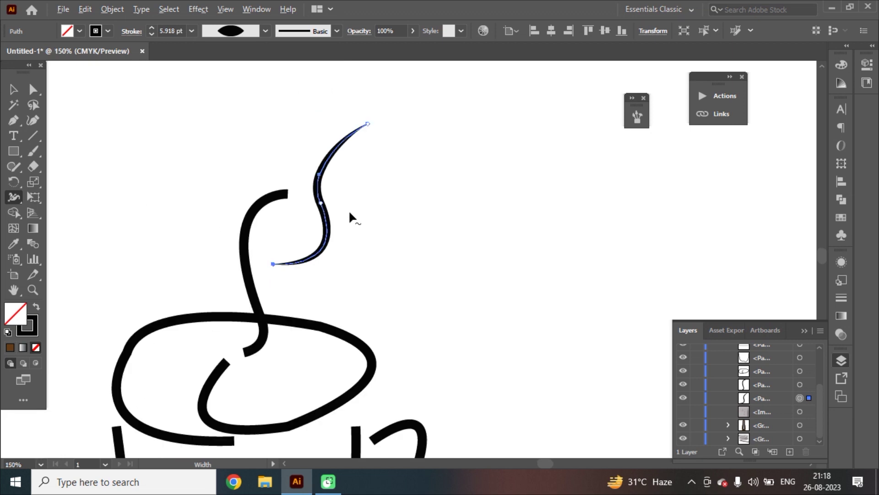
- Taper the upper end of the lower steam curl to a point with the Width tool
scroll(249, 210, up, 3)
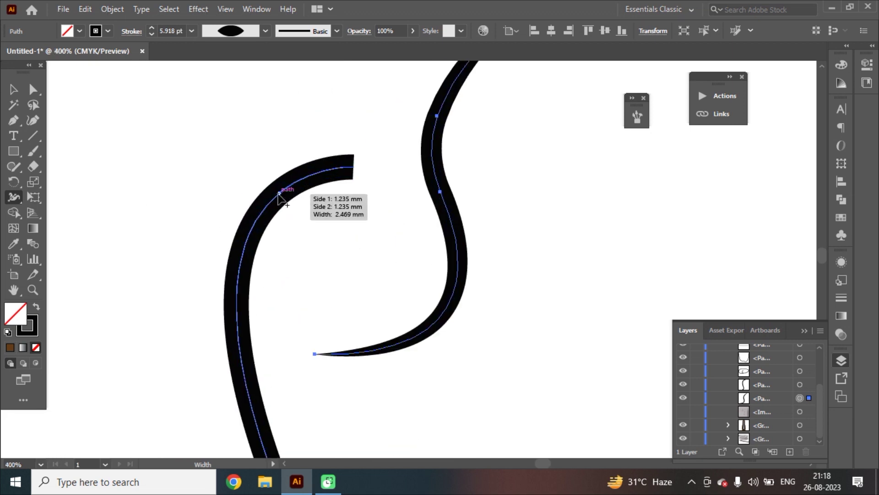
drag(354, 168, 355, 167)
drag(336, 197, 334, 198)
- Widen the middle of the lower steam curl to about 1.85 mm and taper its lower end to a point
scroll(334, 198, down, 5)
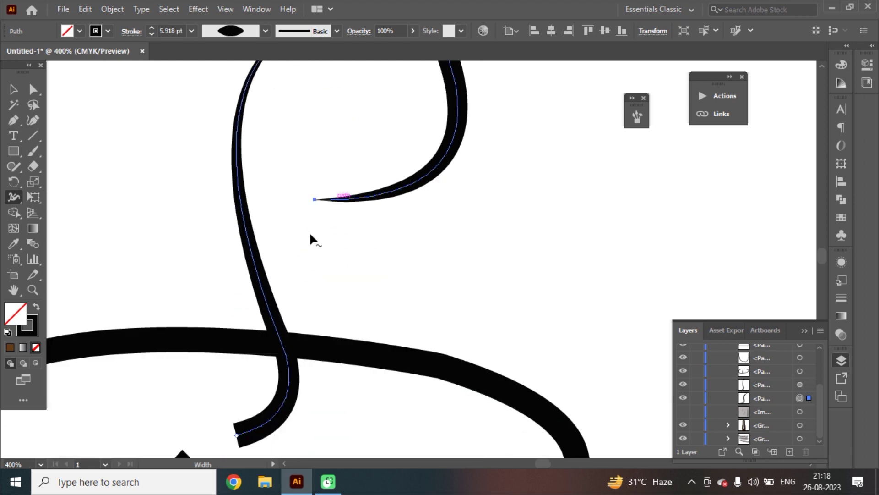
drag(241, 388, 240, 388)
drag(248, 191, 252, 191)
drag(239, 384, 236, 383)
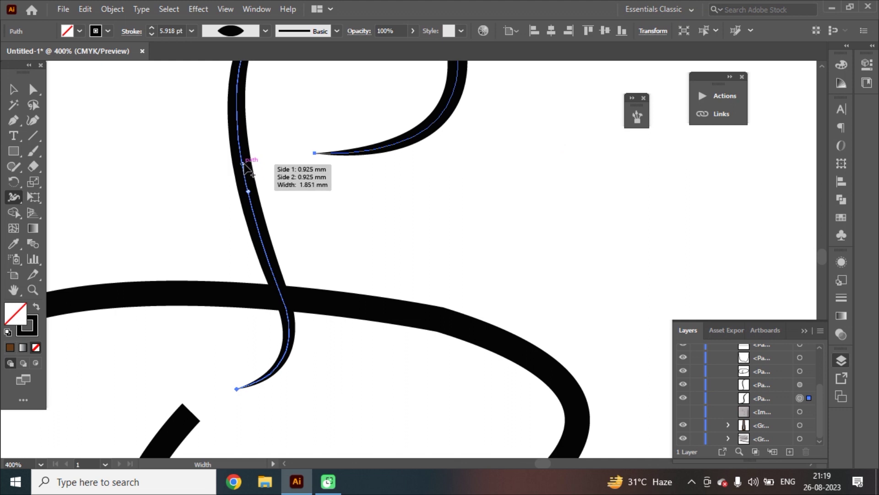
alt+scroll(243, 160, down, 4)
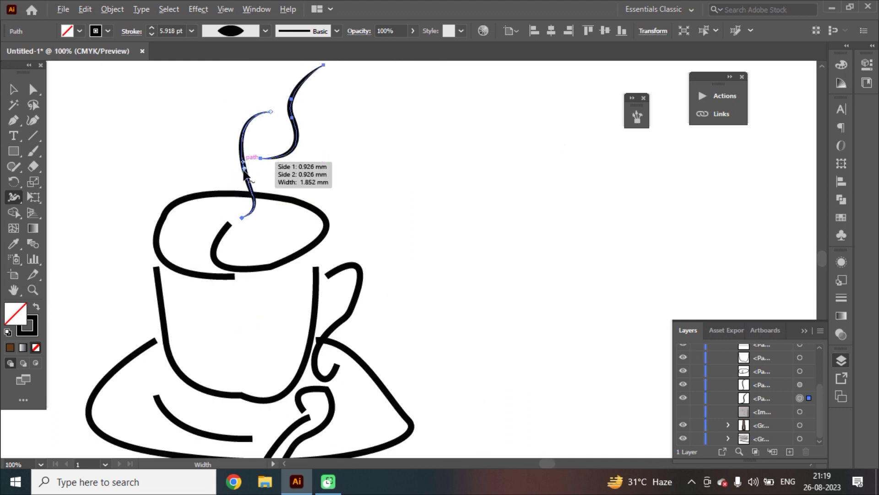
- Taper the inner end of the cup rim's spiral stroke to a point with the Width tool
click(14, 89)
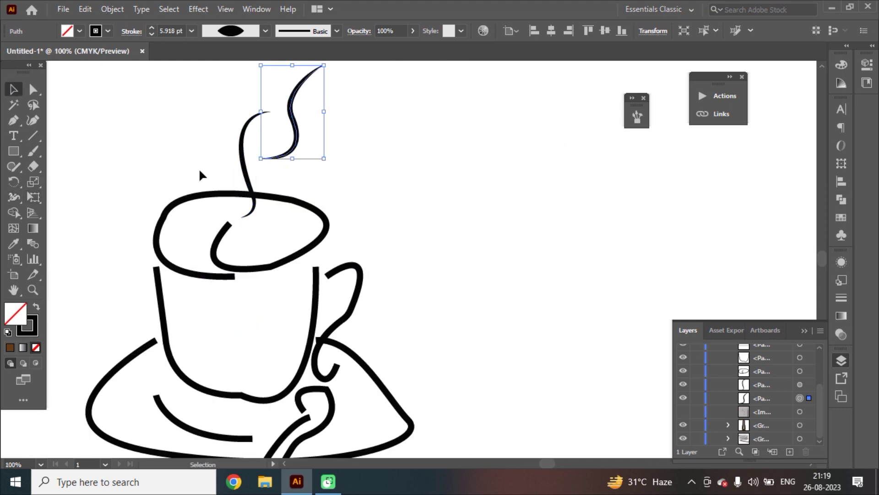
click(221, 240)
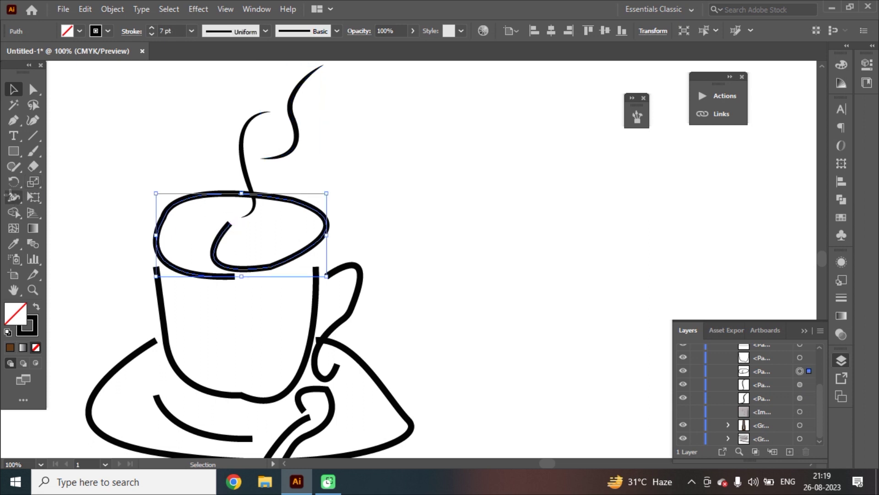
click(13, 197)
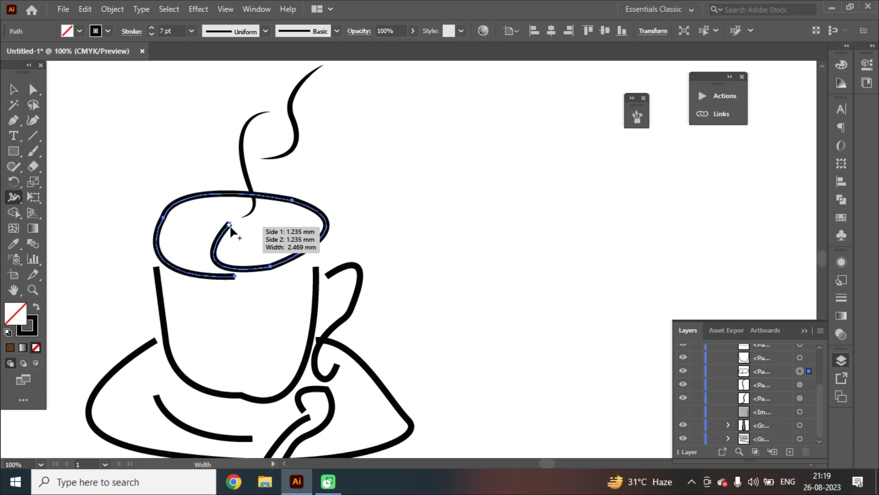
alt+scroll(229, 224, up, 6)
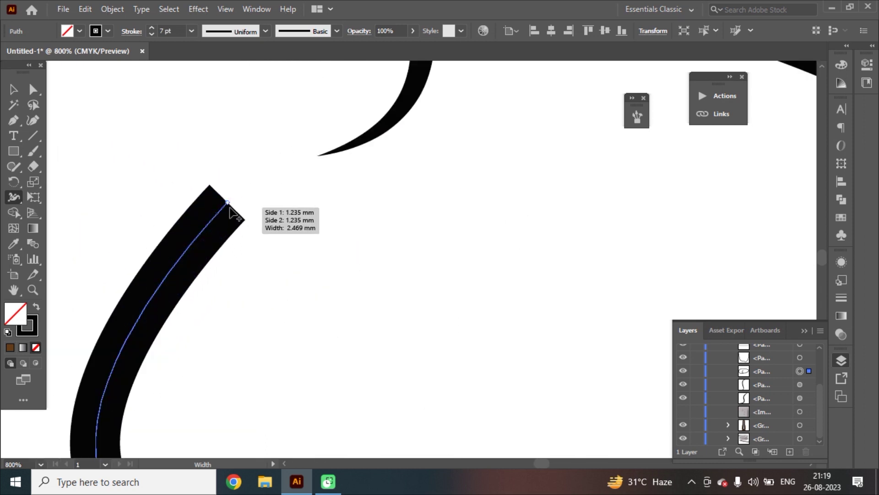
mouse_move(228, 202)
mouse_down()
mouse_move(247, 216)
mouse_move(223, 197)
mouse_up()
scroll(245, 223, down, 2)
alt+scroll(246, 226, down, 5)
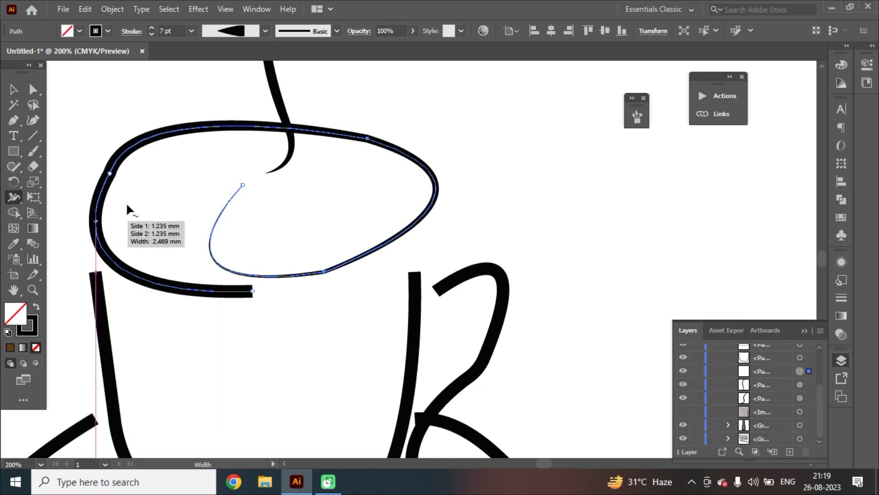
- Thicken the left side of the cup rim to about 17.7 pt and taper the stroke's outer end to a point
mouse_move(116, 174)
mouse_down()
mouse_move(131, 189)
mouse_move(123, 177)
mouse_up()
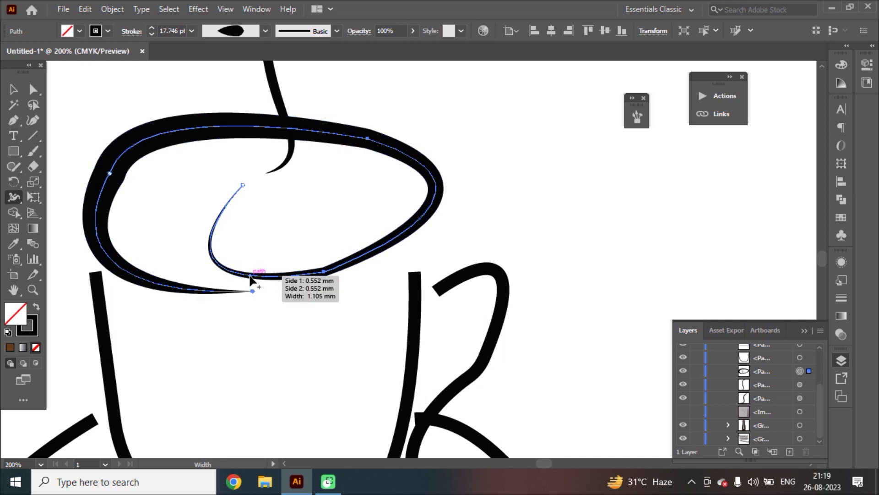
scroll(252, 292, down, 3)
scroll(262, 275, up, 2)
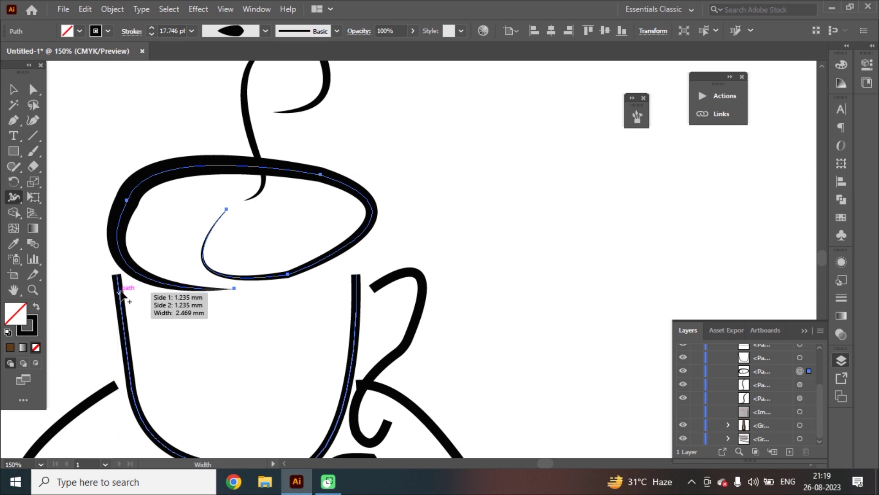
- Taper the upper left end of the cup body outline to a point with the Width tool
click(18, 96)
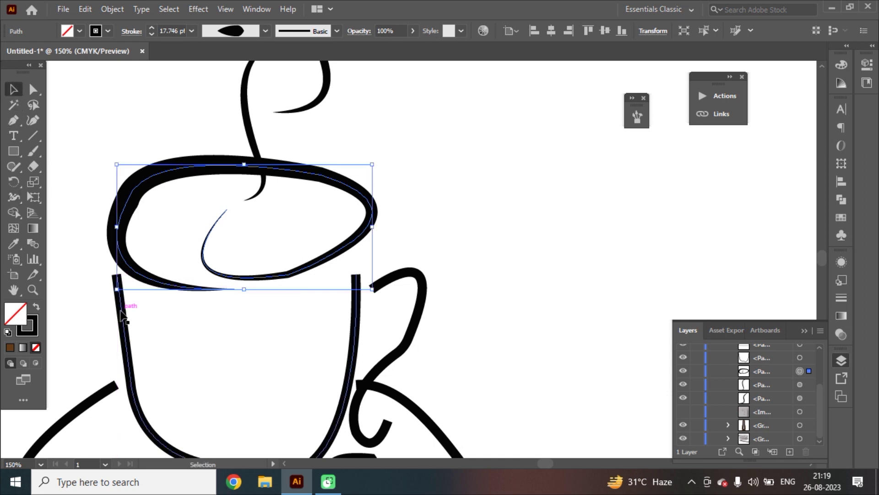
click(121, 293)
click(13, 197)
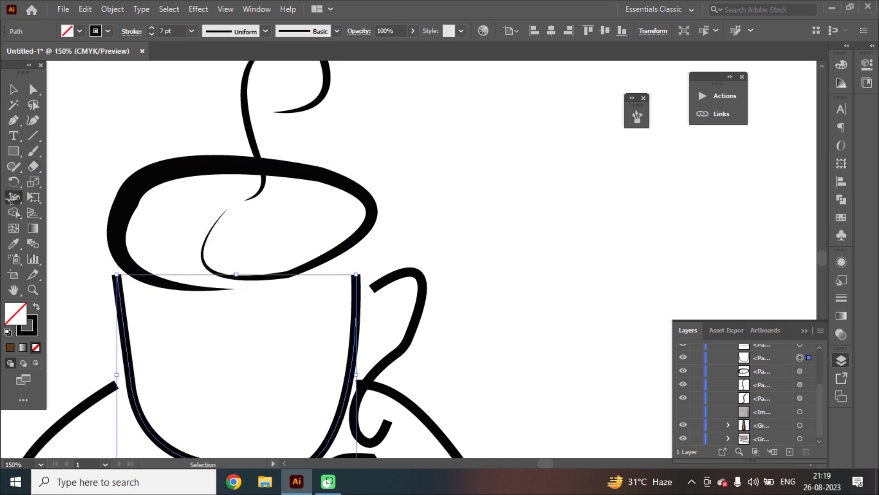
scroll(118, 281, up, 3)
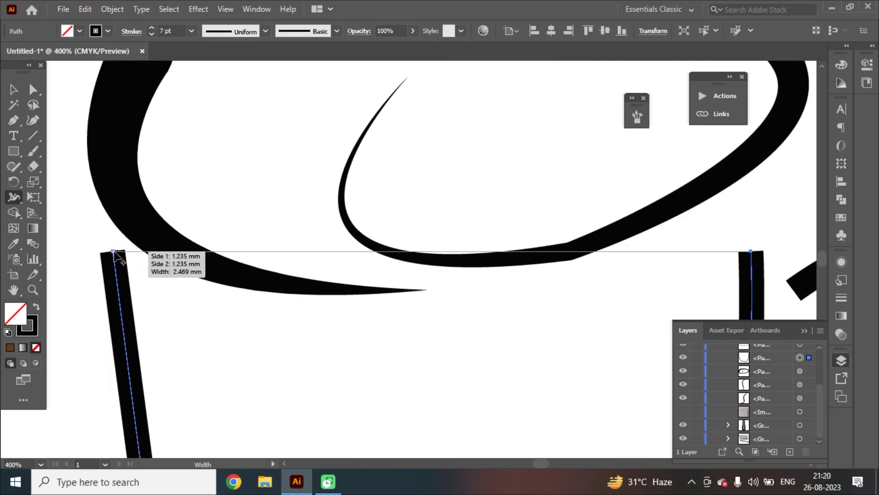
drag(124, 253, 114, 253)
scroll(144, 278, down, 3)
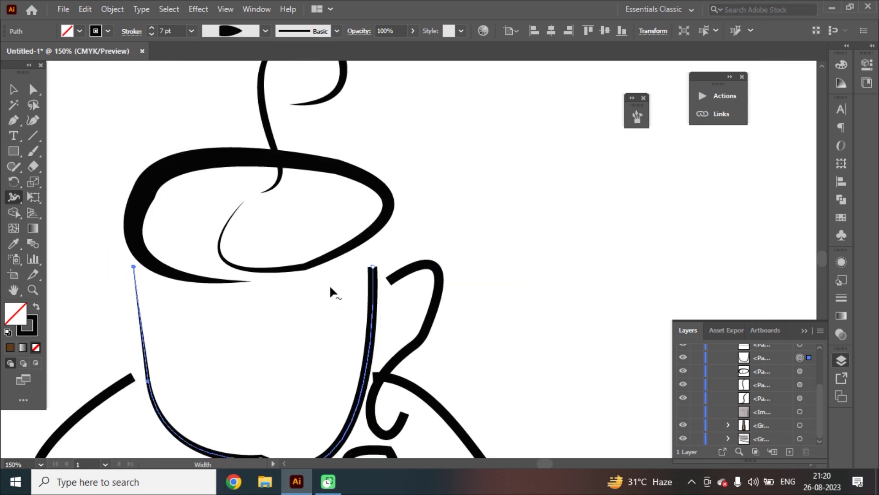
- Give the cup body stroke round caps and clear the selection
click(373, 267)
click(11, 92)
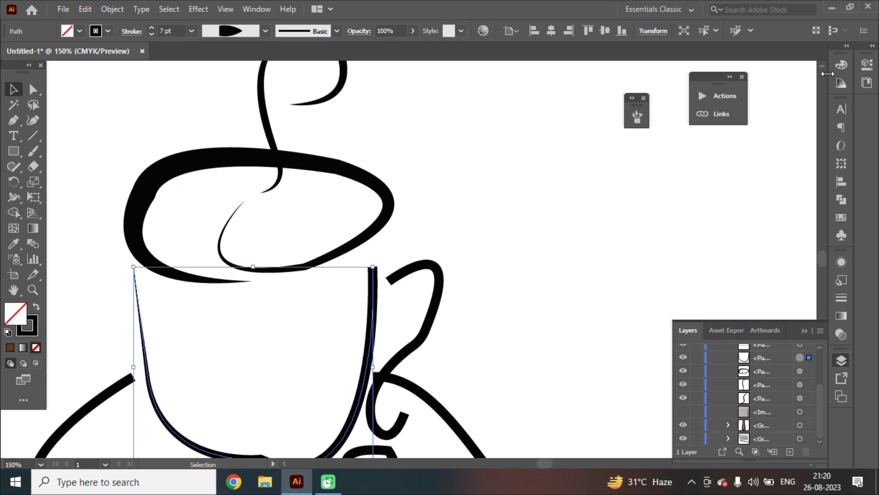
click(867, 62)
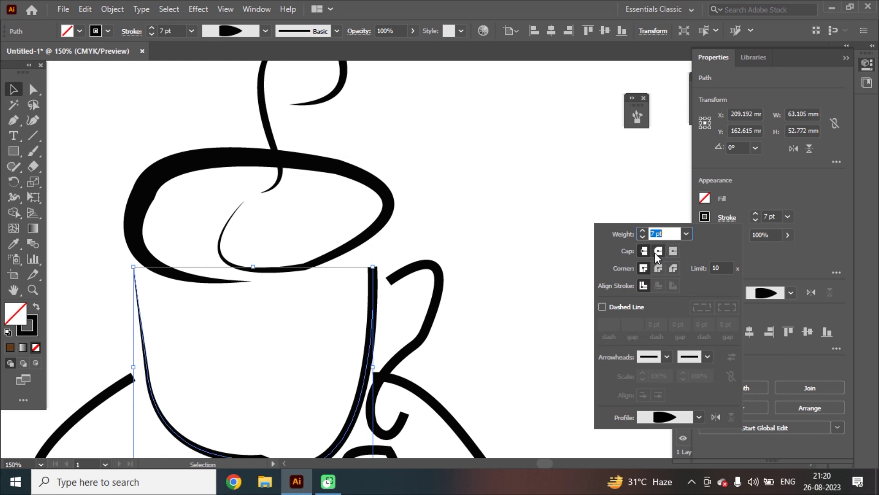
click(655, 251)
click(438, 271)
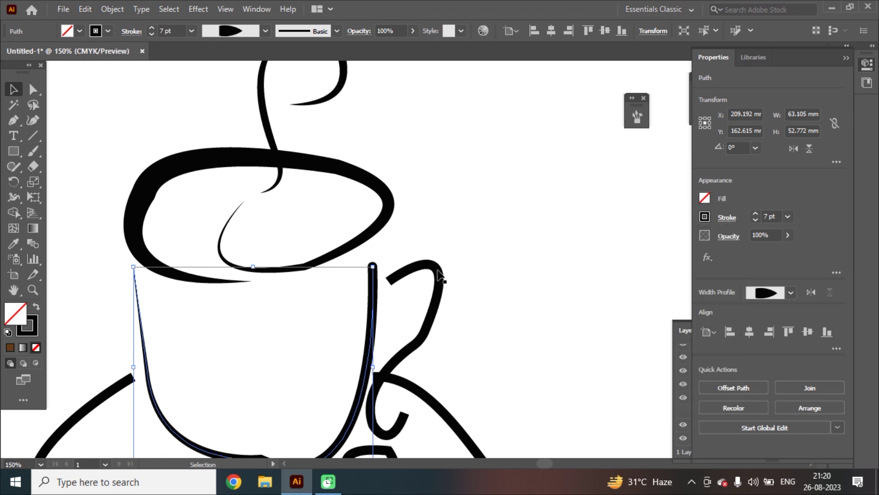
click(485, 253)
- Taper the upper left end of the saucer outline to a point with the Width tool
scroll(421, 272, down, 2)
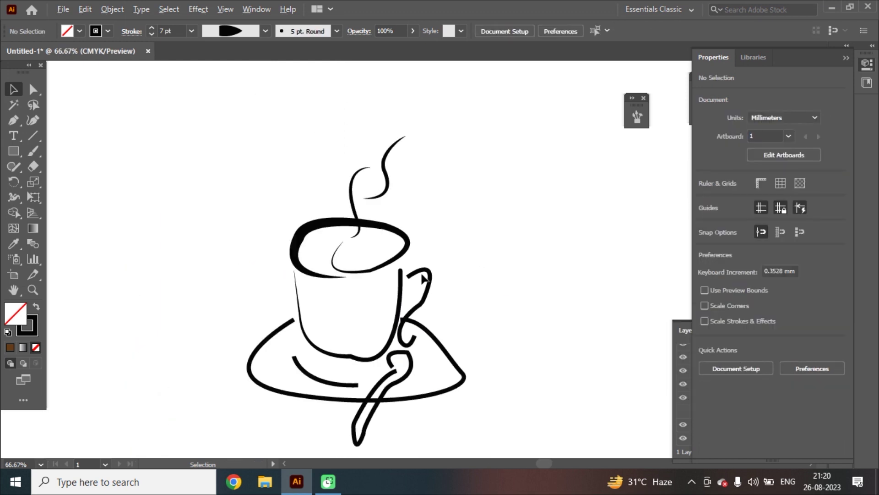
click(270, 343)
scroll(271, 318, up, 3)
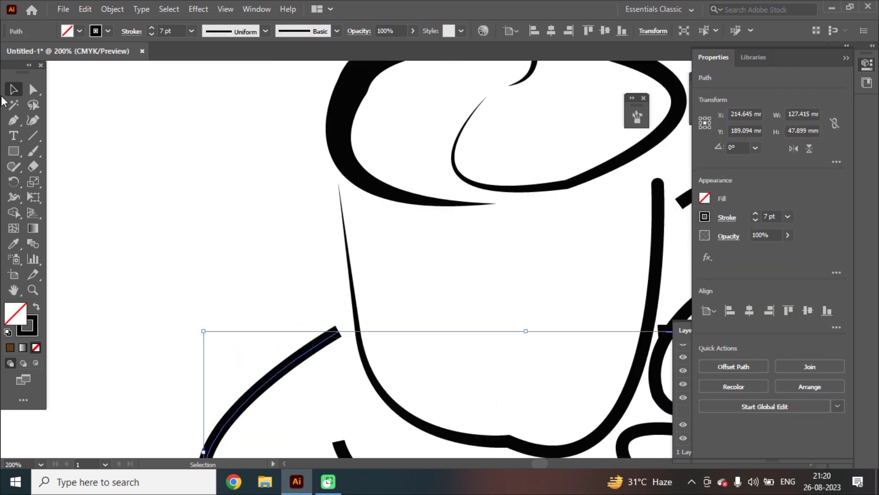
click(14, 197)
drag(339, 332, 339, 330)
scroll(358, 331, down, 2)
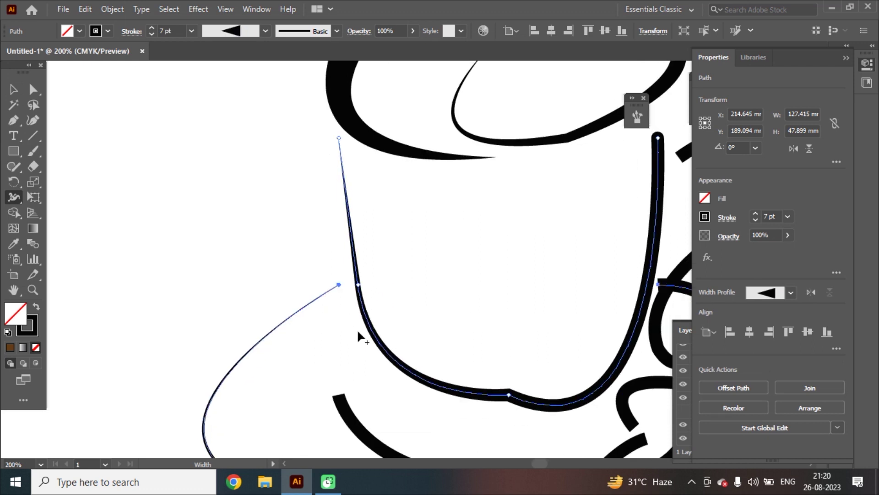
- Widen the saucer outline at its left curve to about 3.5 mm
scroll(356, 328, down, 4)
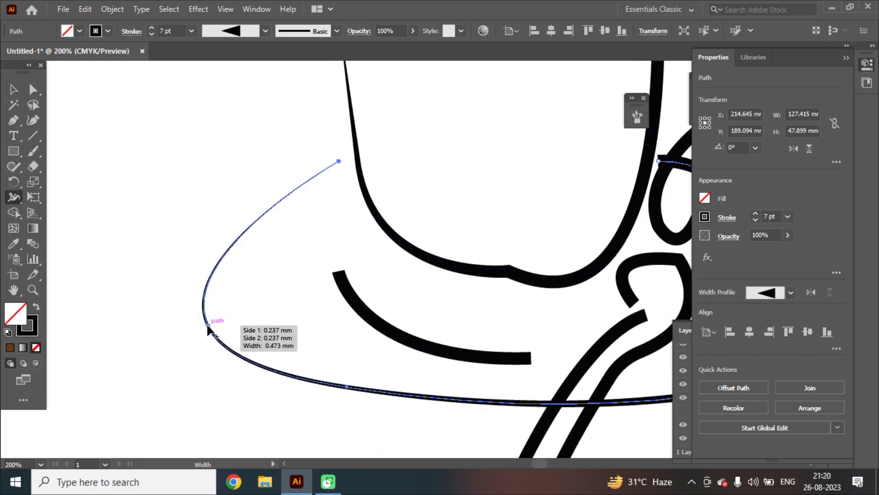
drag(210, 325, 216, 321)
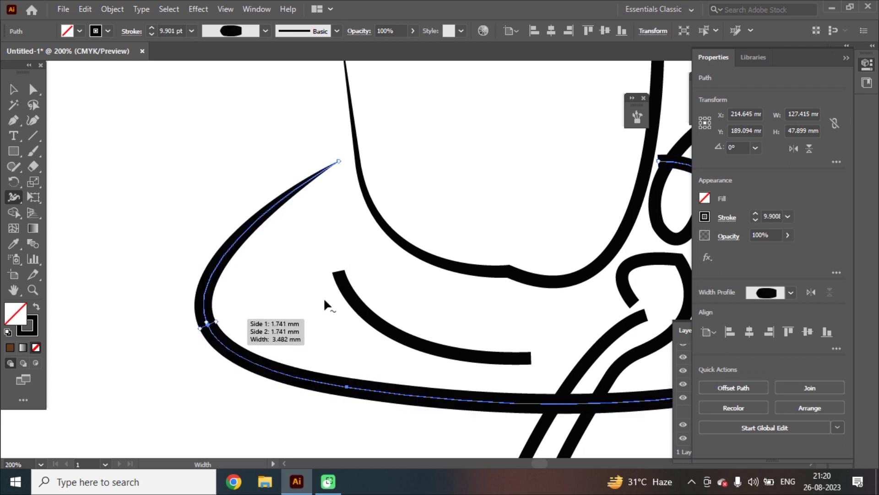
scroll(405, 305, down, 3)
- Taper the upper end of the cup handle's stroke to a point with the Width tool
scroll(405, 311, up, 2)
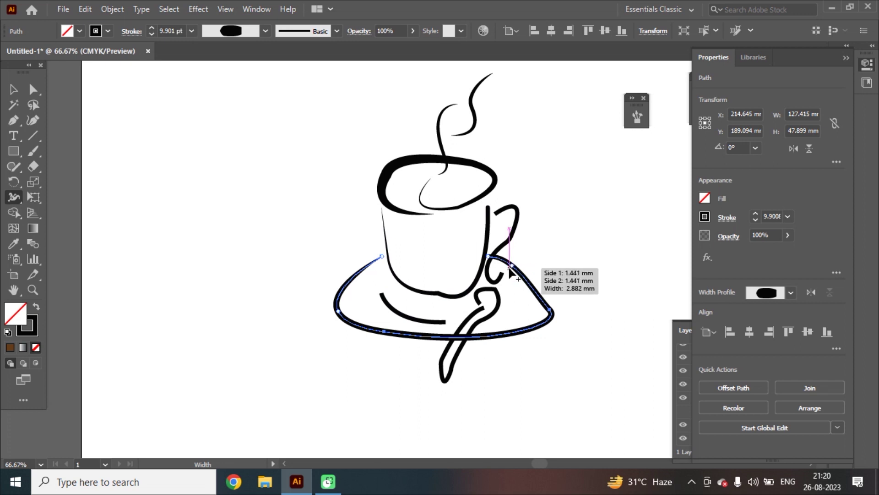
scroll(499, 210, up, 5)
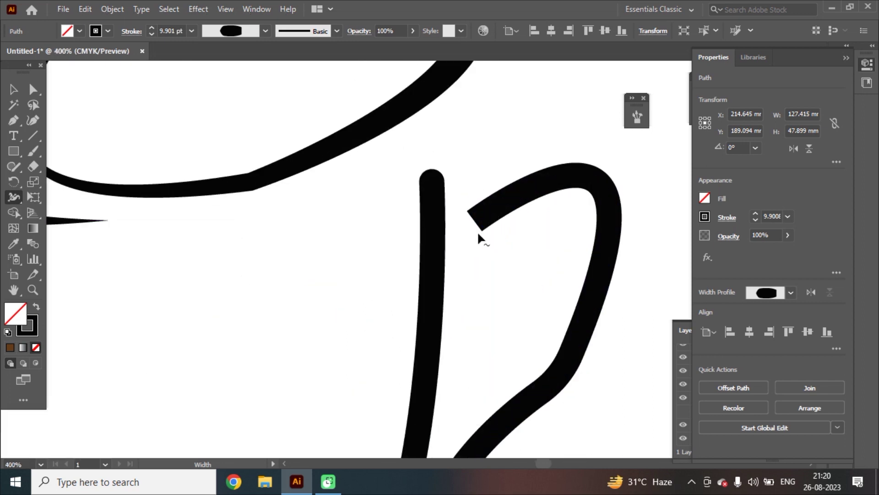
mouse_move(481, 231)
mouse_down()
mouse_move(491, 244)
mouse_move(473, 214)
mouse_up()
scroll(542, 294, down, 6)
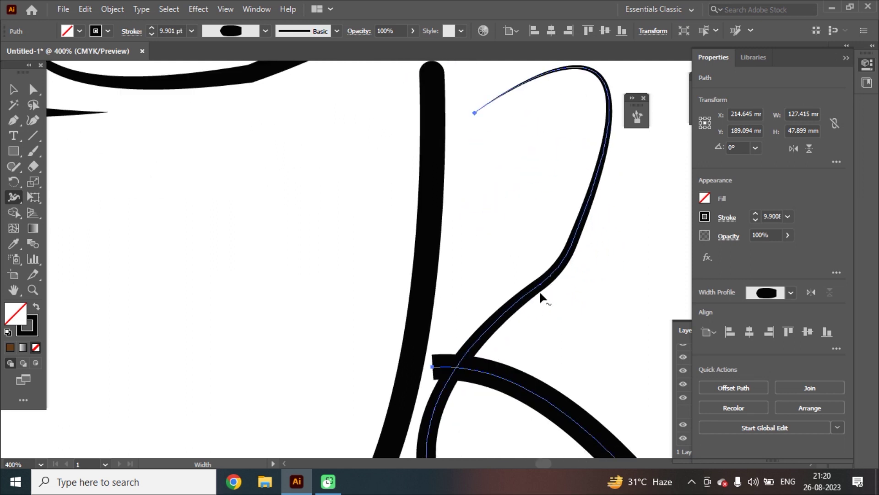
scroll(536, 300, down, 2)
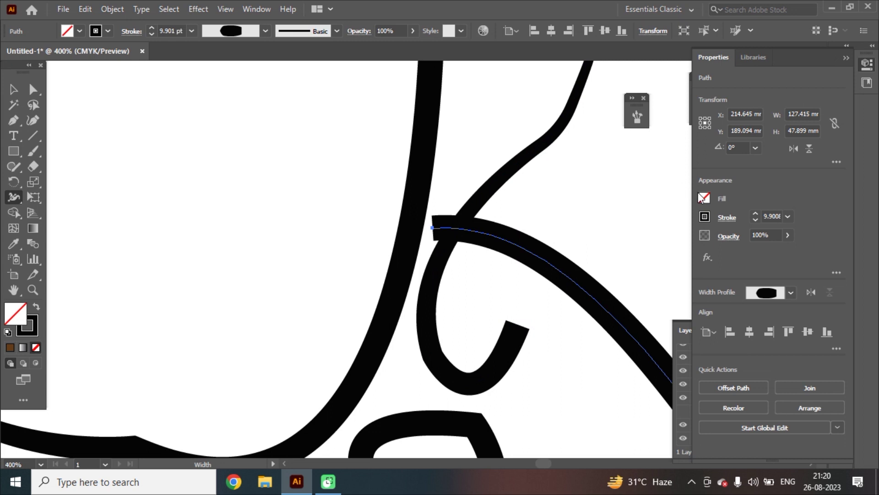
- Give the cup handle's stroke round caps
click(726, 218)
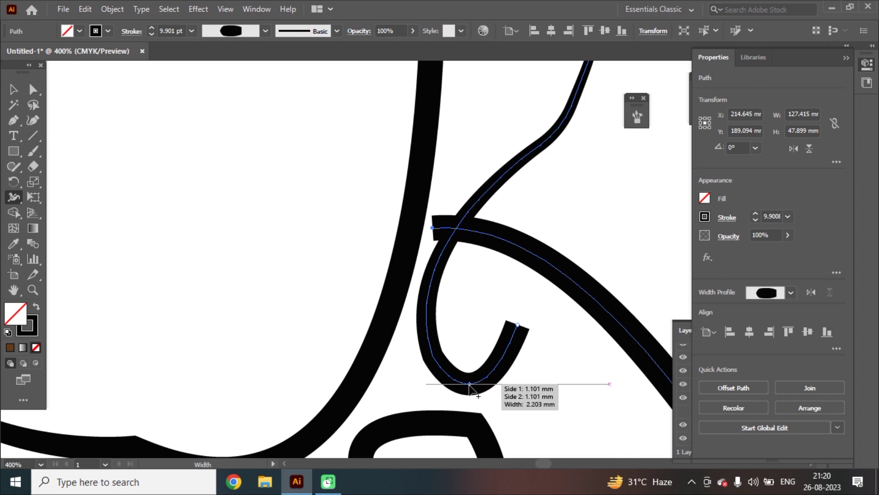
click(13, 89)
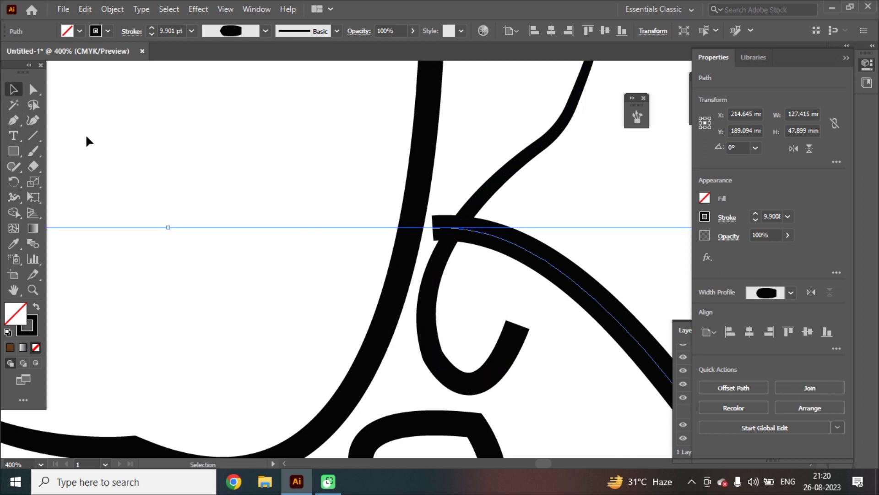
click(466, 386)
click(726, 217)
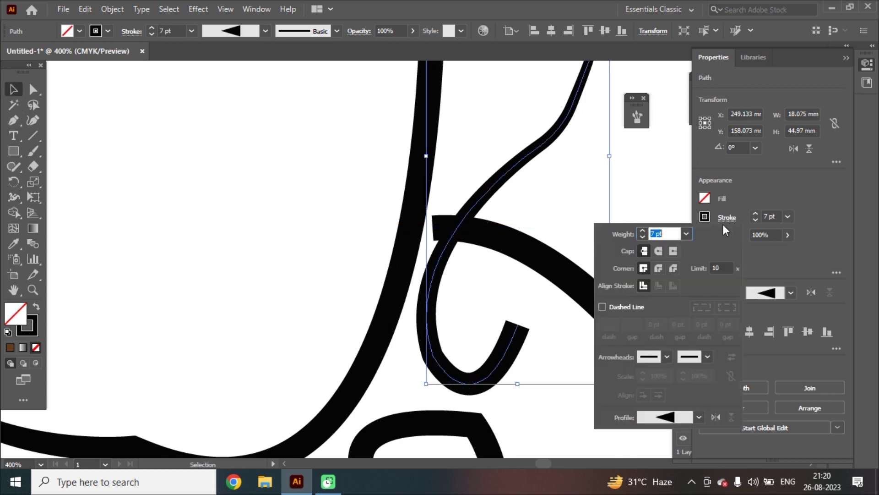
click(658, 251)
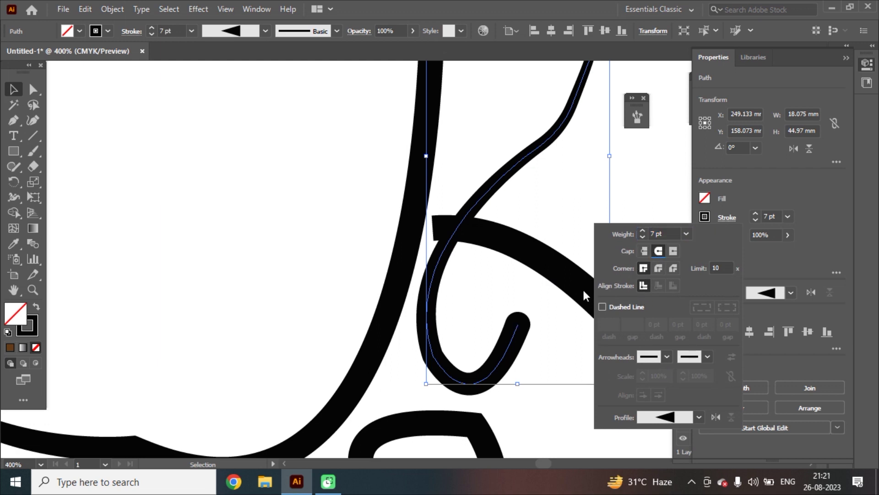
- Taper the upper right end of the saucer outline, beside the cup handle, to a point with the Width tool
click(545, 268)
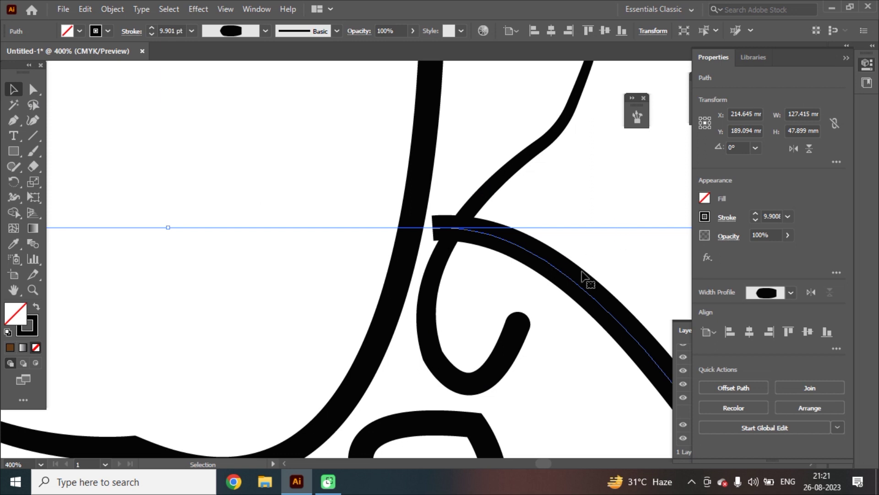
click(11, 200)
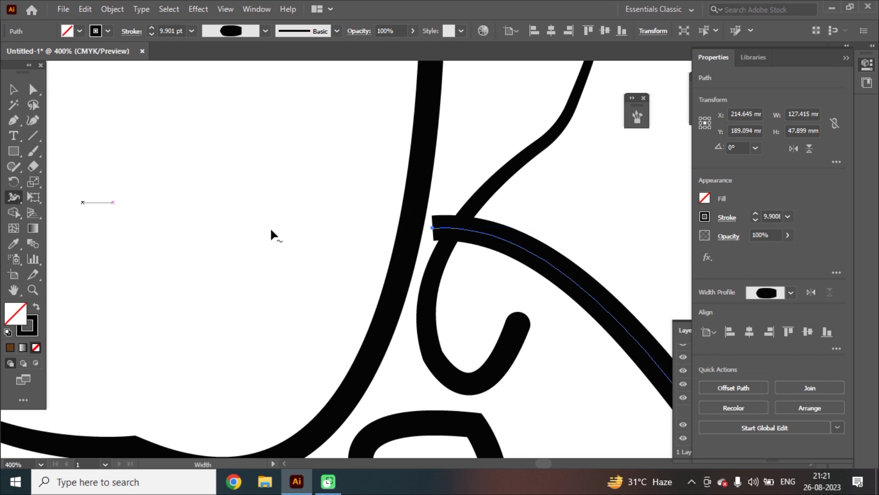
drag(435, 223, 436, 230)
scroll(456, 284, down, 8)
scroll(456, 282, down, 8)
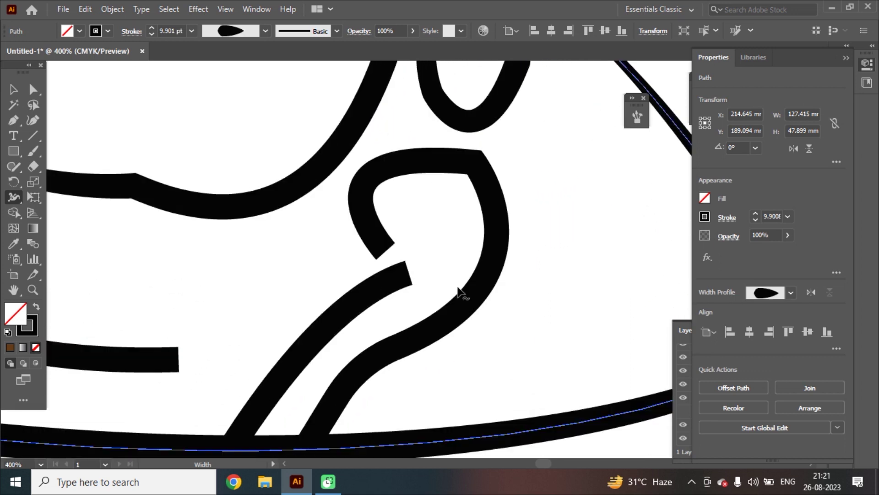
scroll(458, 286, down, 3)
scroll(459, 291, down, 2)
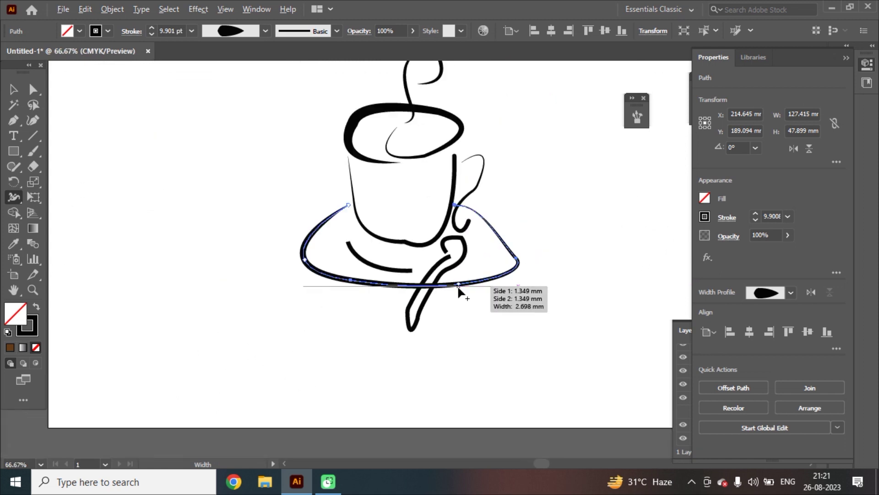
- Try to adjust the stroke width at the cup rim's upper left curve with the Width tool, and undo the change
scroll(498, 338, up, 3)
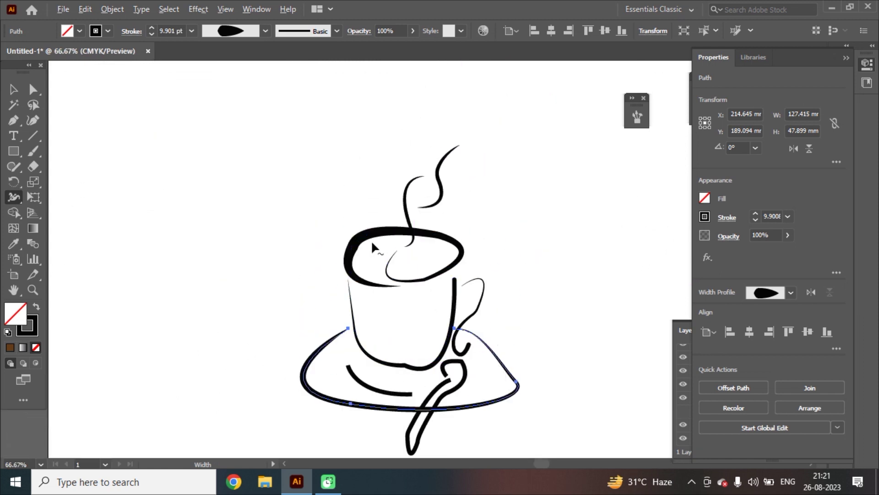
scroll(372, 240, up, 6)
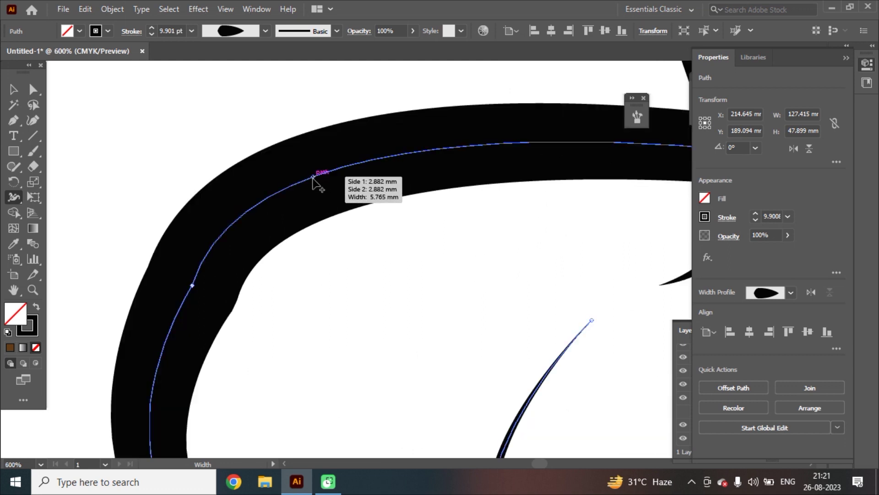
mouse_move(320, 181)
mouse_down()
mouse_move(323, 189)
mouse_move(316, 178)
mouse_up()
key(ctrl+z)
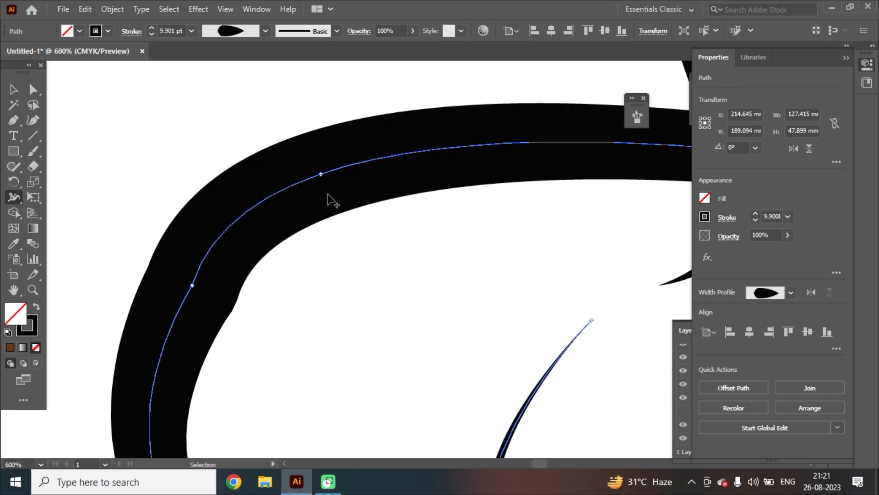
key(ctrl+minus)
key(ctrl+minus)
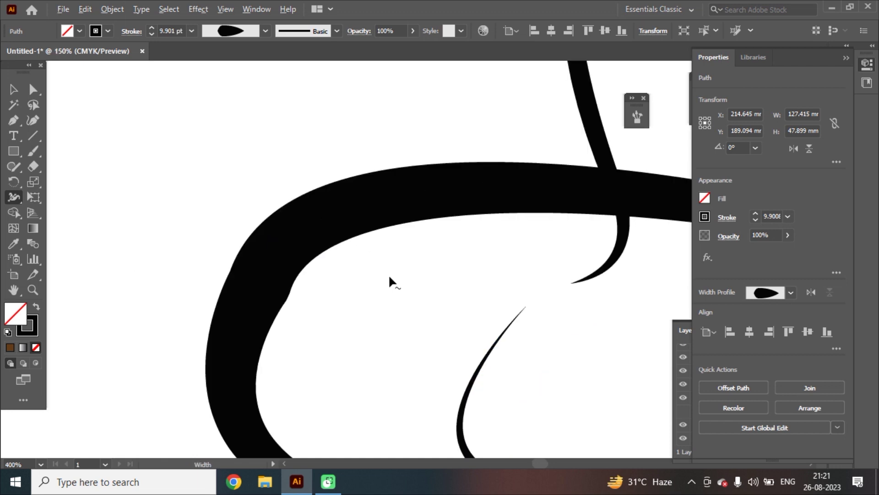
key(ctrl+minus)
key(ctrl+minus)
key(ctrl+minus)
key(ctrl+minus)
- Taper the upper left end of the short curve inside the saucer to 0 mm, give it round caps and clear the selection
scroll(410, 316, down, 3)
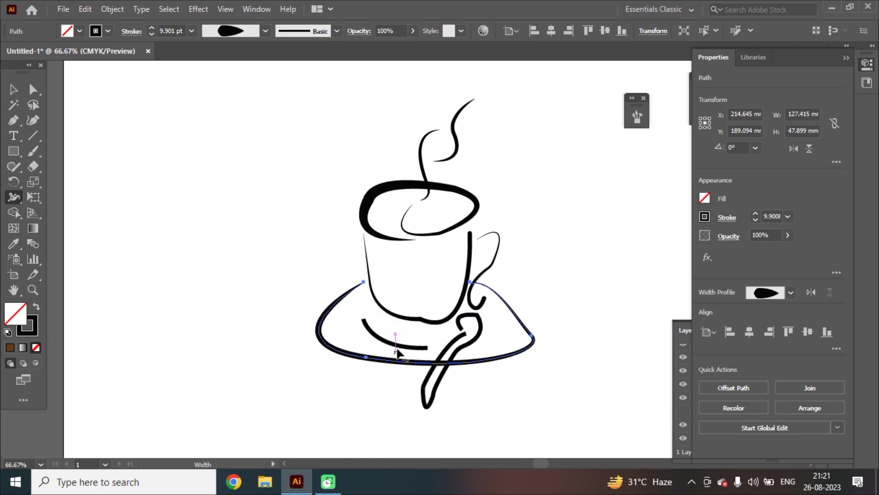
alt+scroll(374, 337, up, 3)
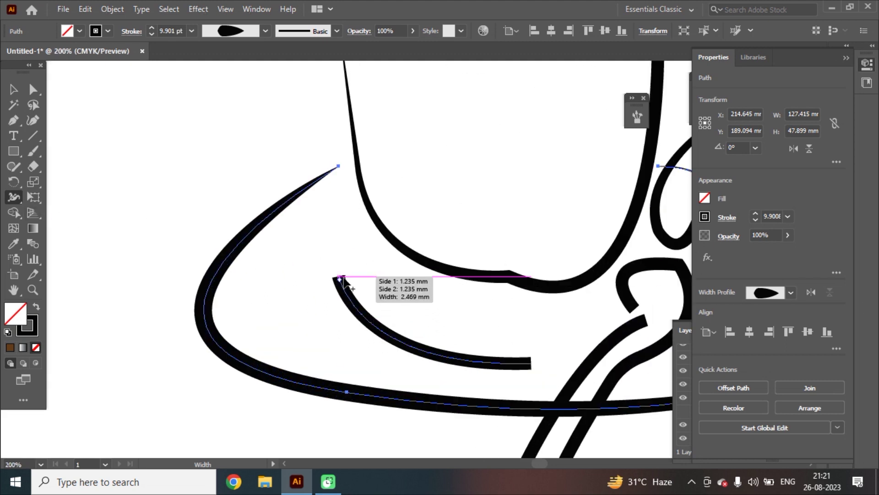
drag(330, 274, 331, 275)
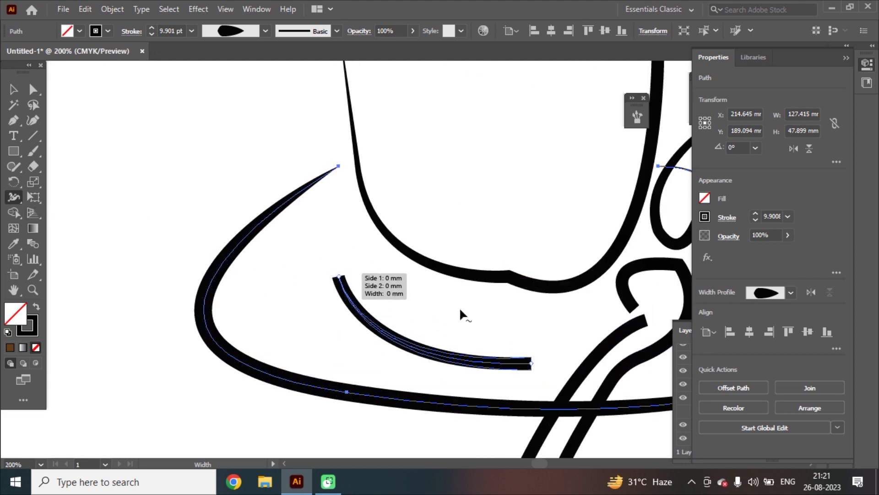
click(13, 91)
click(463, 366)
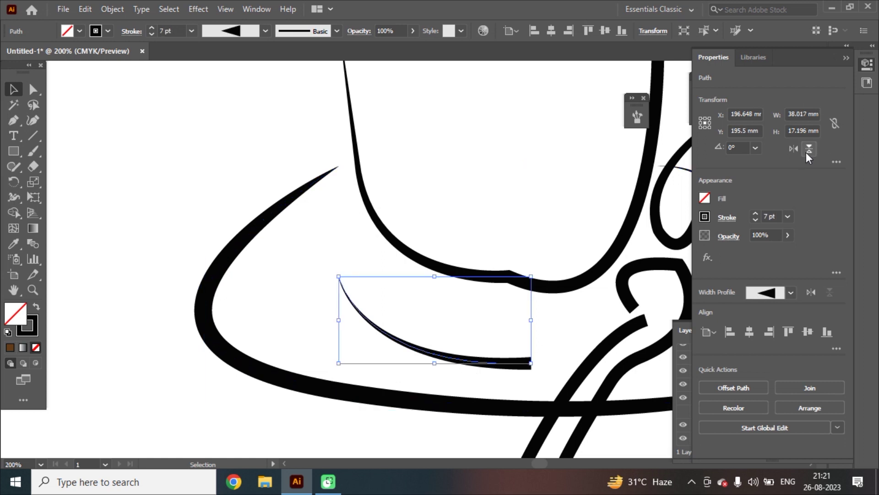
click(726, 217)
click(658, 250)
scroll(573, 321, down, 3)
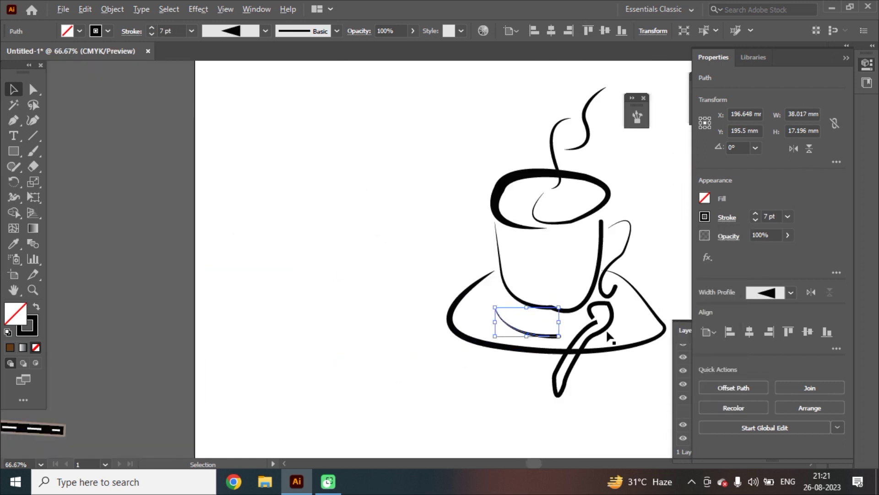
scroll(614, 338, up, 3)
mouse_move(534, 467)
mouse_down()
mouse_move(556, 466)
mouse_move(544, 463)
mouse_up()
scroll(508, 369, down, 4)
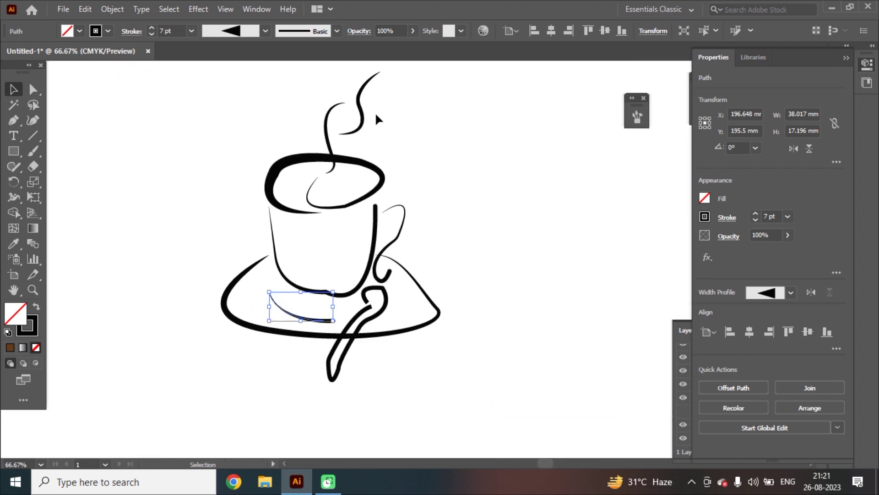
click(485, 224)
- Taper the spoon outline's open end at the left of its bowl to a point with the Width tool
scroll(473, 259, up, 2)
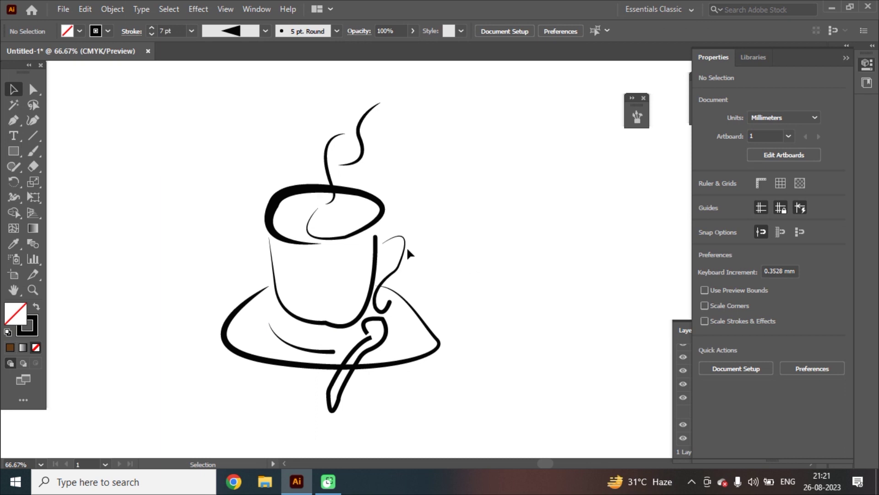
click(293, 198)
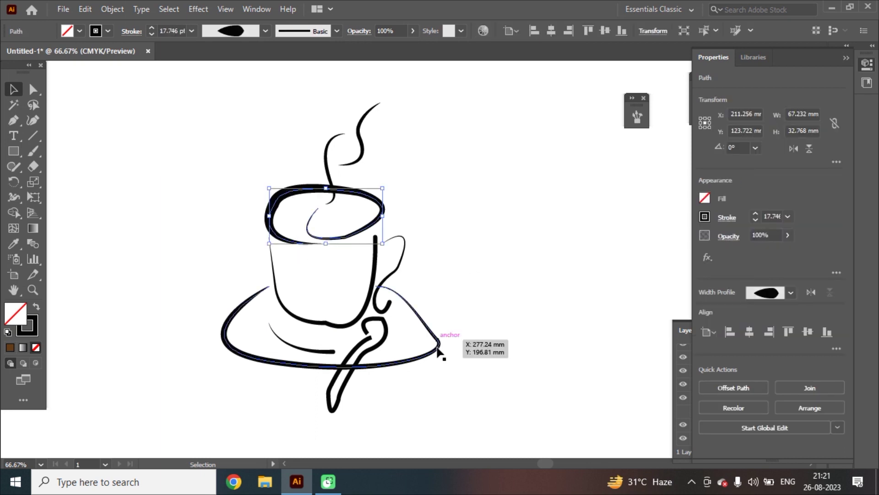
click(384, 340)
scroll(405, 340, up, 3)
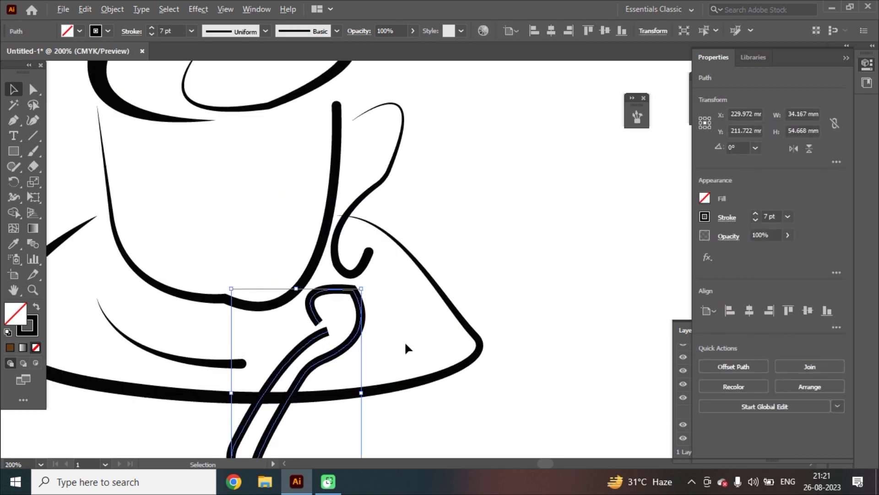
scroll(405, 341, down, 1)
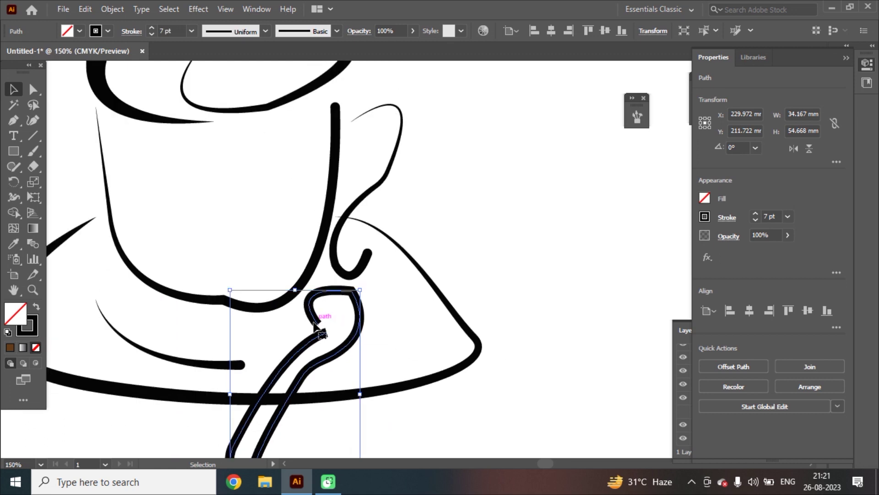
click(14, 197)
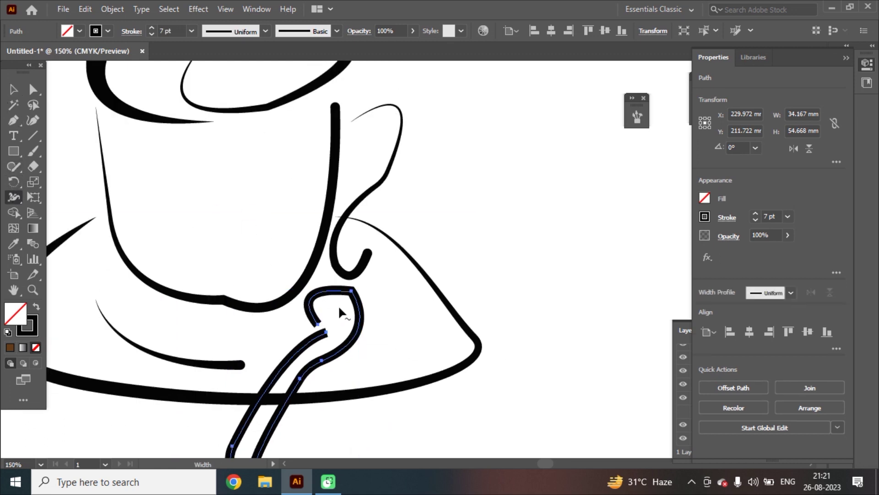
drag(318, 324, 320, 328)
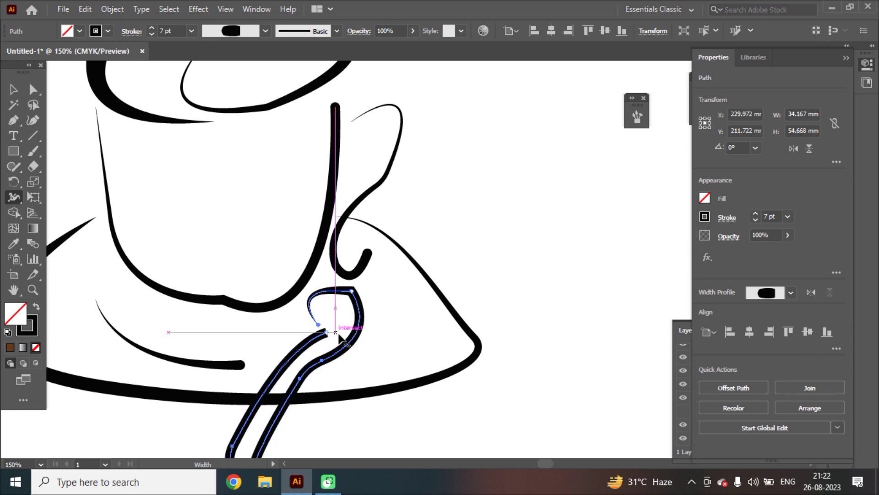
- Try to thin the spoon outline at its bowl's upper right corner with the Width tool, and undo the change
scroll(341, 338, down, 1)
drag(351, 247, 362, 260)
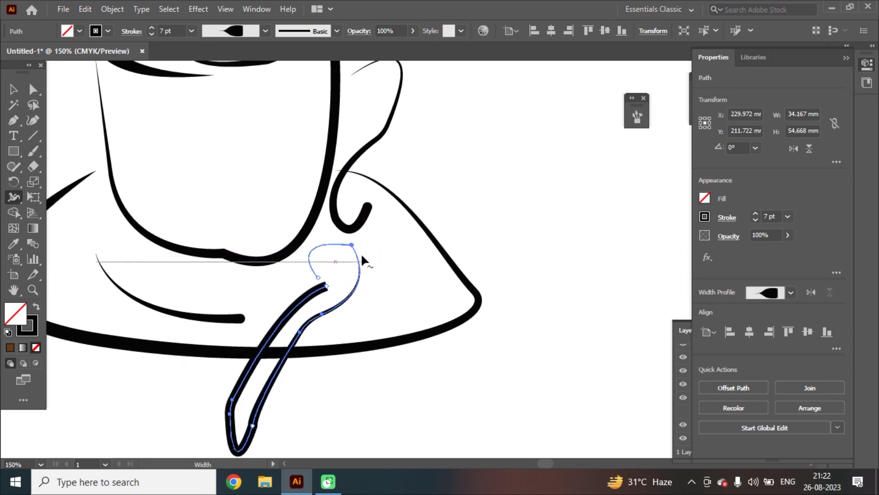
key(ctrl+z)
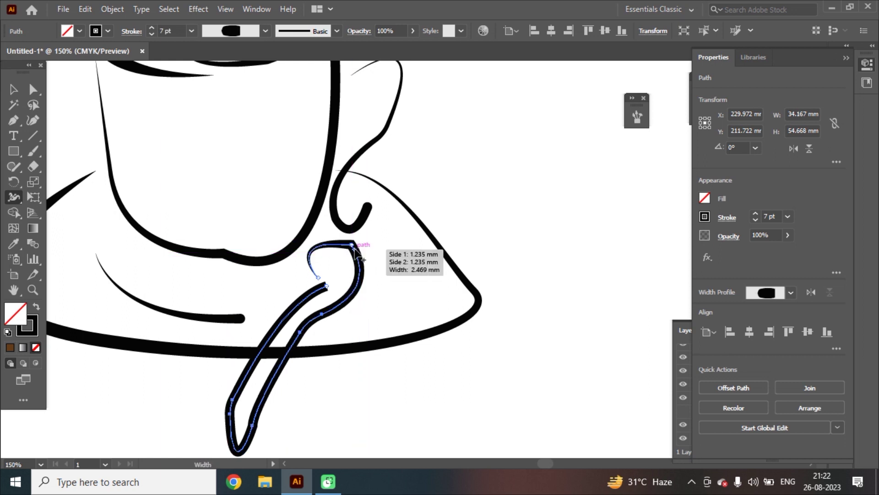
- Give the spoon outline round caps and clear the selection
drag(328, 282, 315, 266)
key(v)
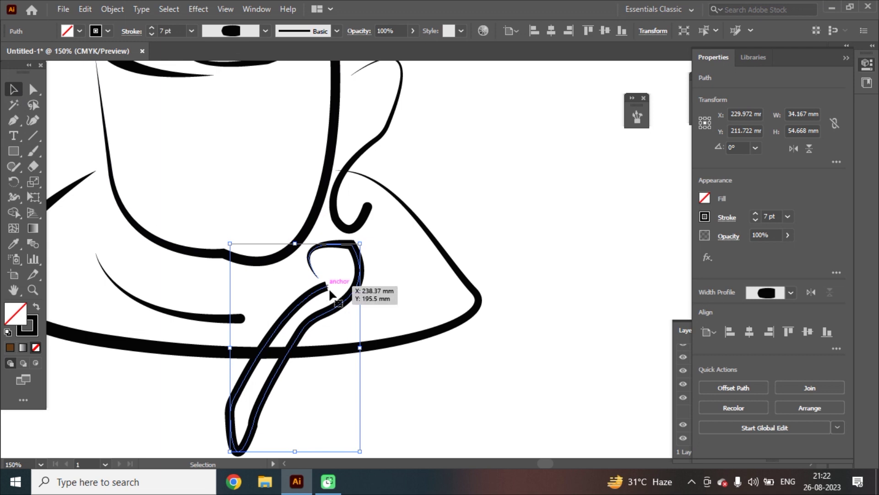
click(704, 216)
click(658, 251)
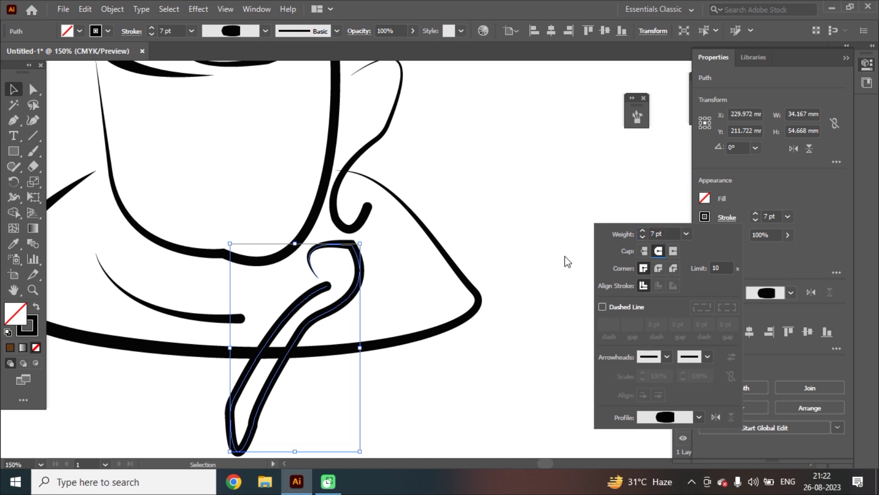
click(443, 376)
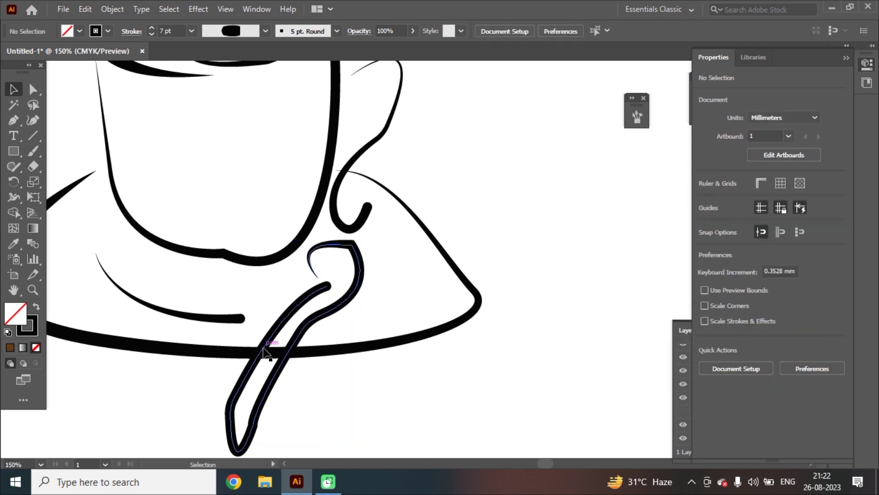
- Reduce the spoon outline's stroke weight to 1 pt and clear the selection
click(294, 351)
scroll(295, 352, down, 2)
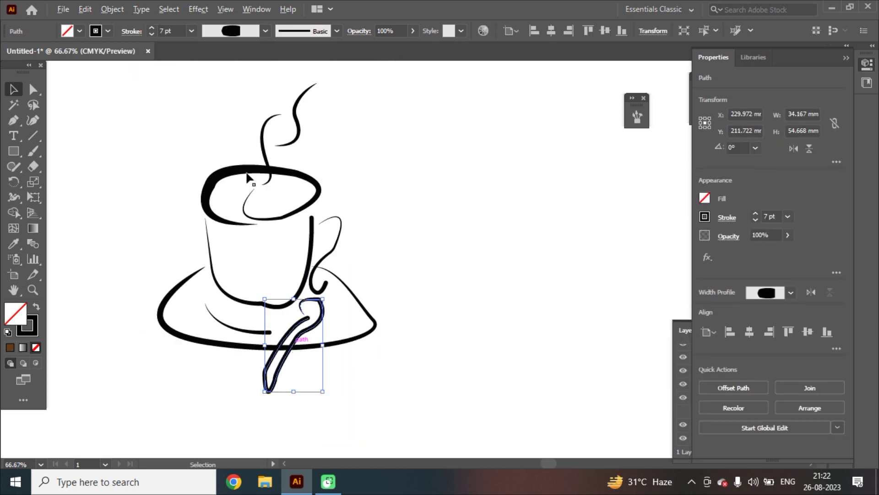
click(151, 28)
click(151, 28)
click(151, 29)
click(151, 28)
click(151, 33)
click(151, 33)
click(151, 33)
click(152, 33)
click(151, 33)
click(151, 33)
click(151, 33)
click(151, 34)
click(151, 34)
click(151, 34)
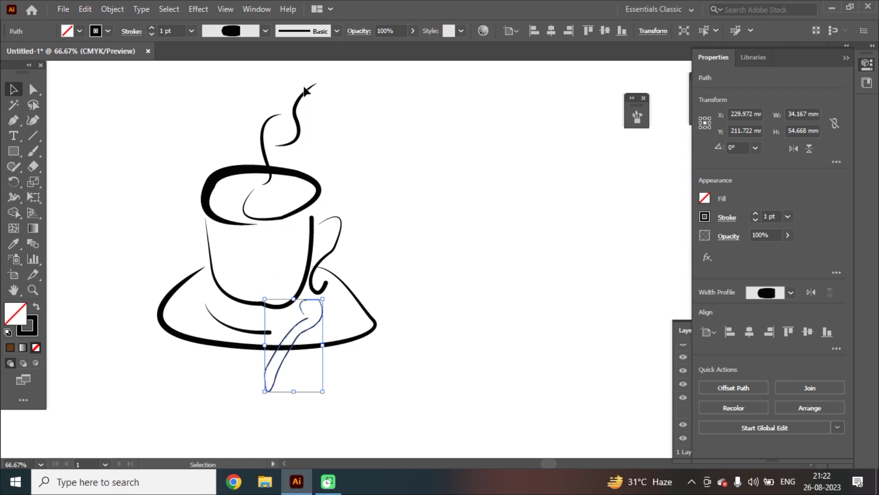
click(421, 142)
- Set the spoon outline's stroke weight to 6 pt and clear the selection
click(316, 319)
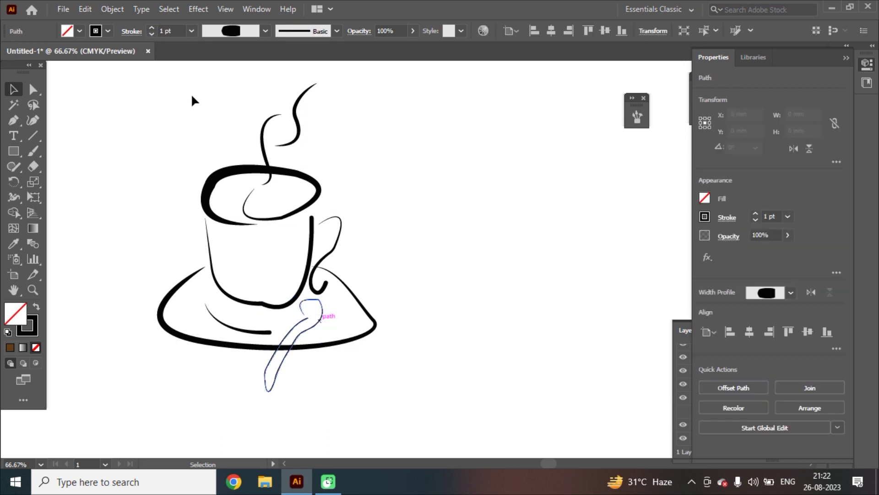
click(156, 28)
click(152, 28)
click(152, 28)
click(152, 28)
click(152, 28)
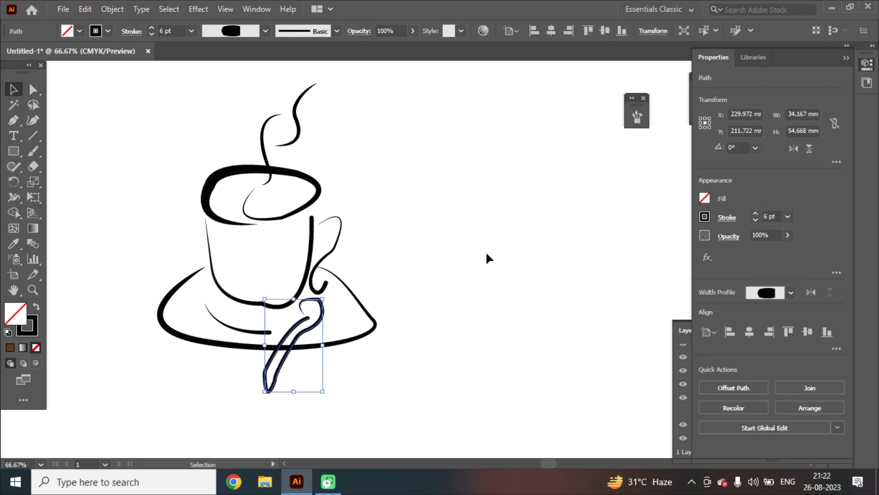
click(609, 334)
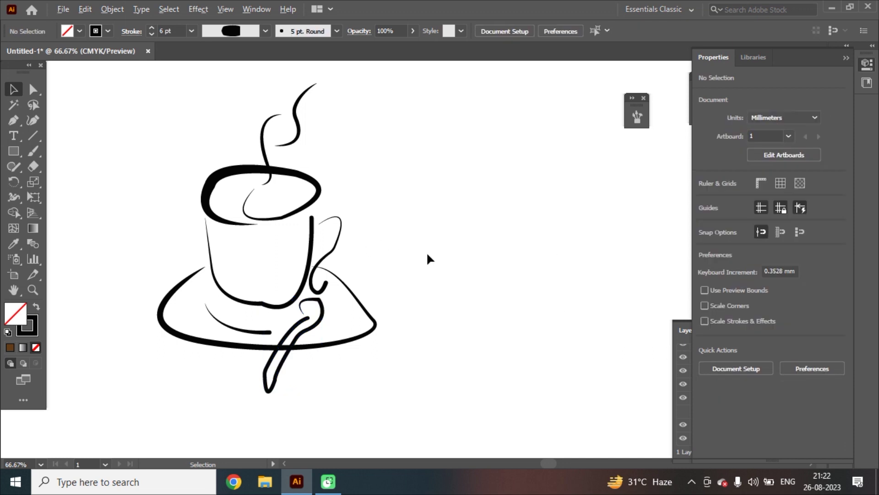
- Select all strokes of the cup drawing and move them together up and right, near the artboard's centre
scroll(428, 254, down, 2)
drag(404, 166, 278, 329)
drag(367, 219, 393, 198)
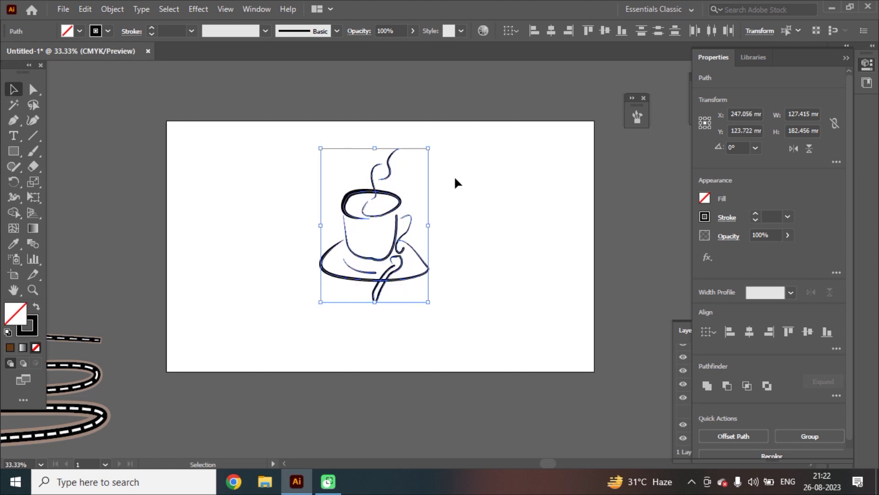
- Recolour the strokes of the cup, saucer, spoon and lower steam line orange-red and clear the selection
click(454, 175)
click(397, 243)
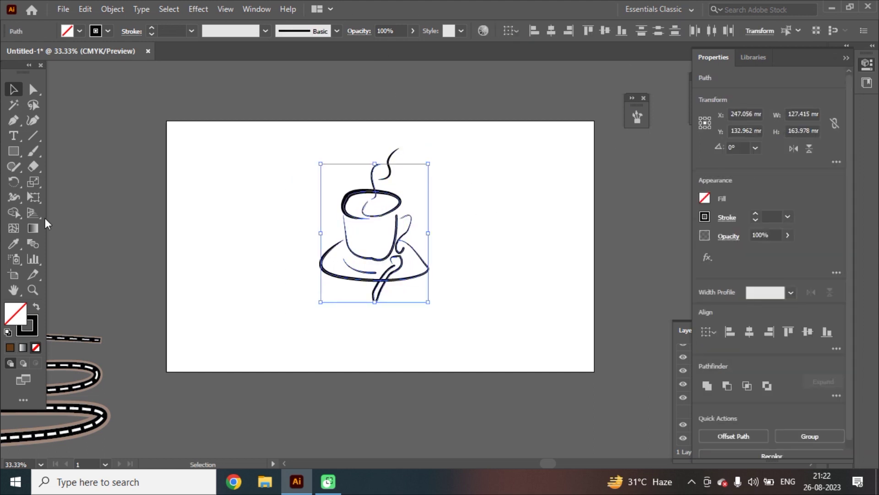
click(108, 32)
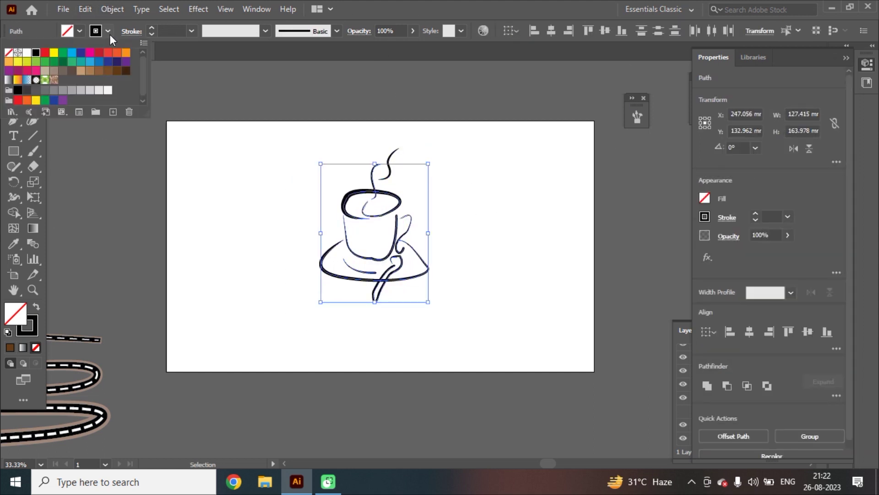
click(108, 54)
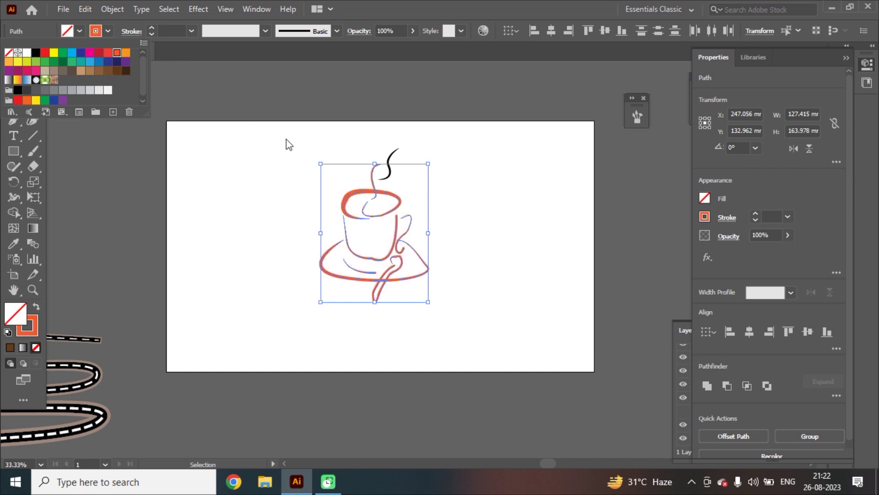
click(489, 219)
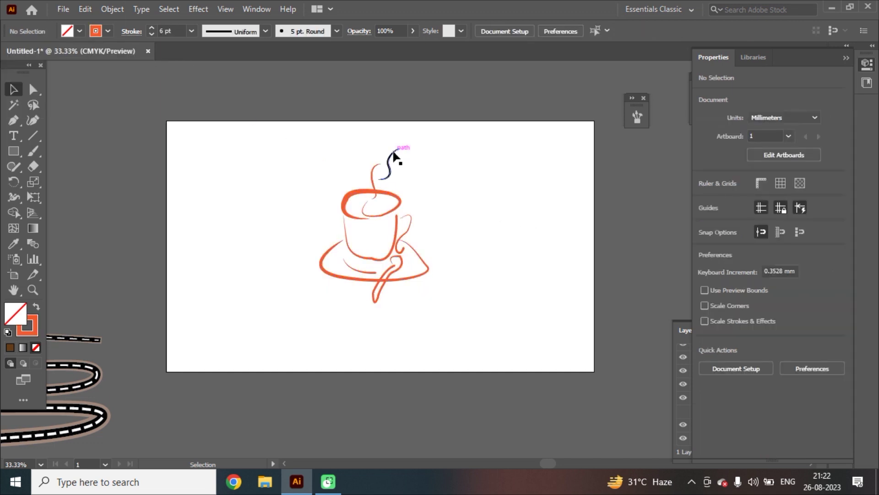
- Give the remaining black upper steam stroke the same orange-red colour and clear the selection
click(393, 155)
click(108, 31)
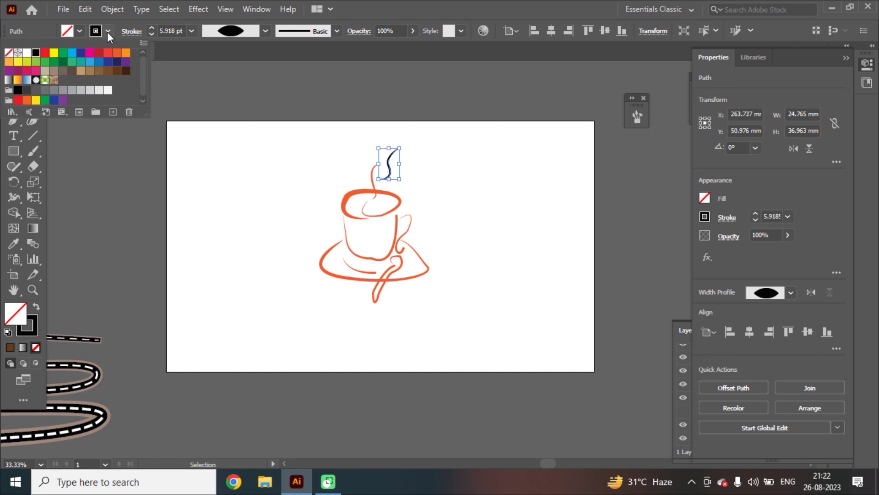
click(108, 52)
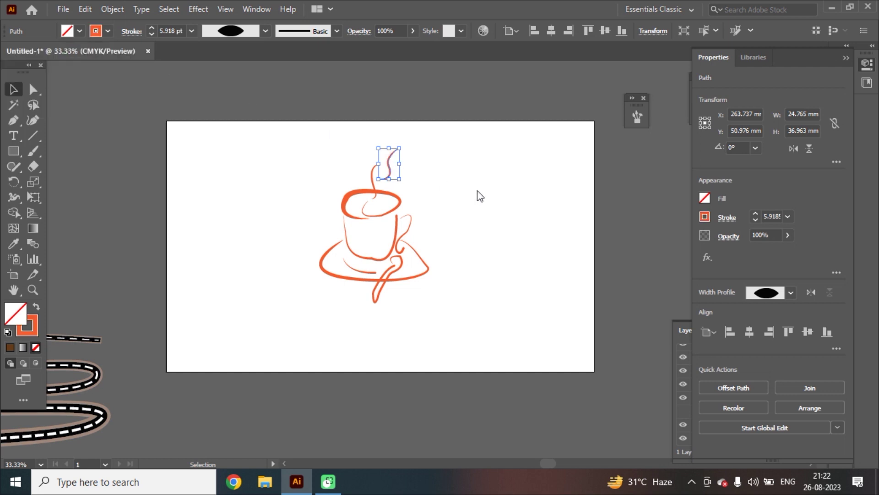
click(469, 301)
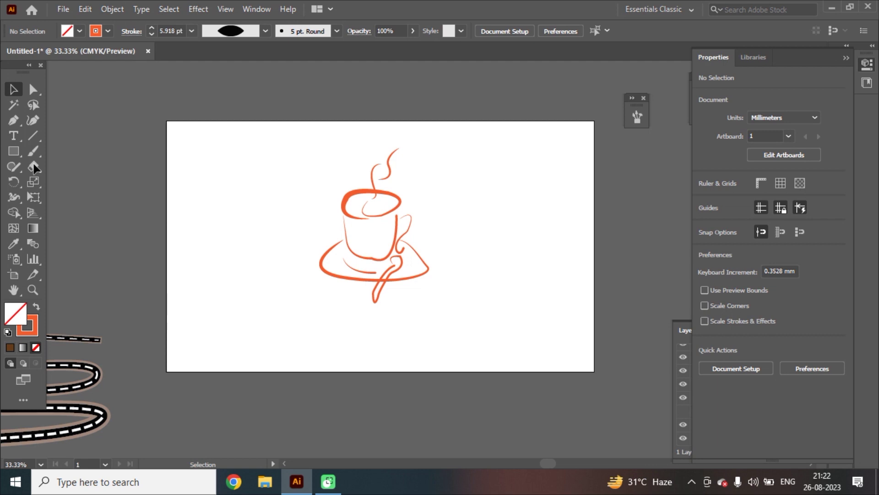
- Create a text frame about 241 by 71 mm below the cup drawing and enter HOT TEA in it
key(t)
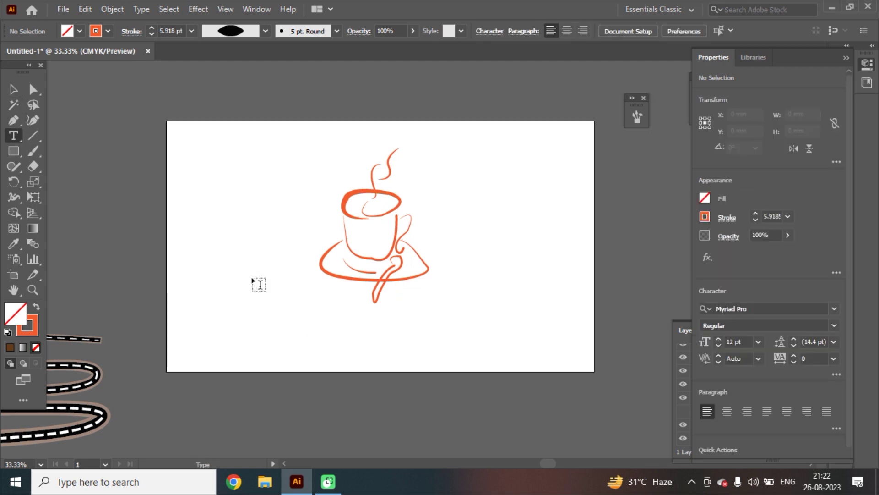
drag(251, 307, 456, 368)
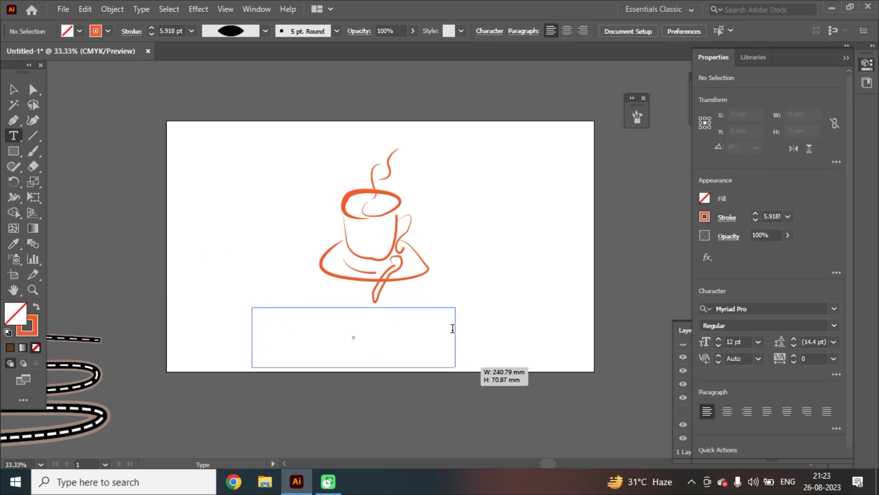
key(BackSpace)
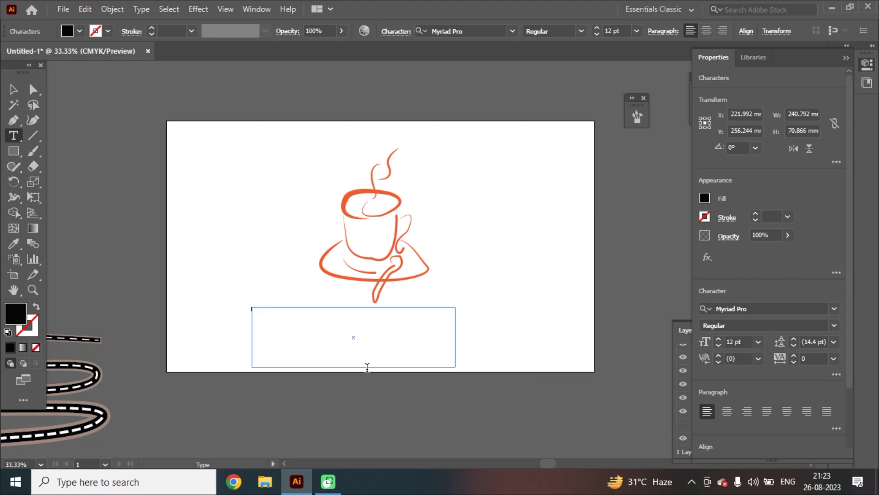
text(Cof)
- Enlarge the HOT TEA text to 124 pt and move its frame right so the words sit beneath the cup
key(ctrl+a)
click(739, 340)
scroll(739, 339, up, 20)
scroll(741, 339, up, 20)
scroll(740, 339, up, 12)
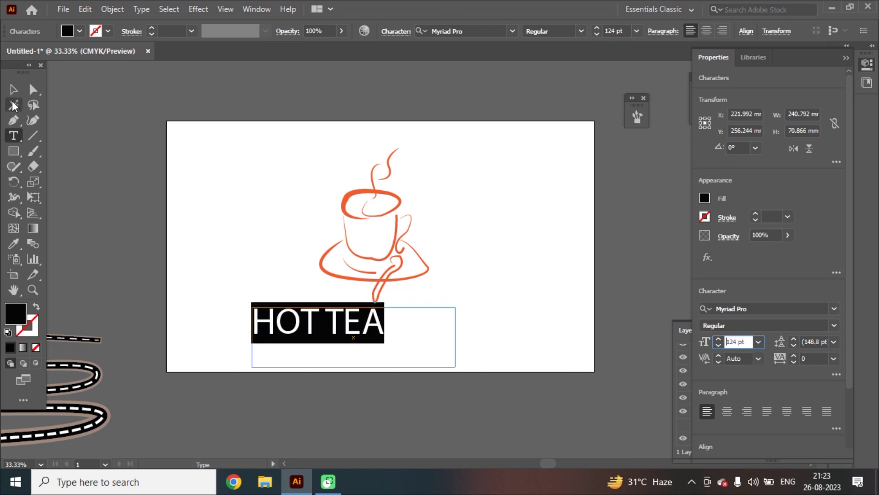
click(14, 89)
drag(297, 317, 389, 330)
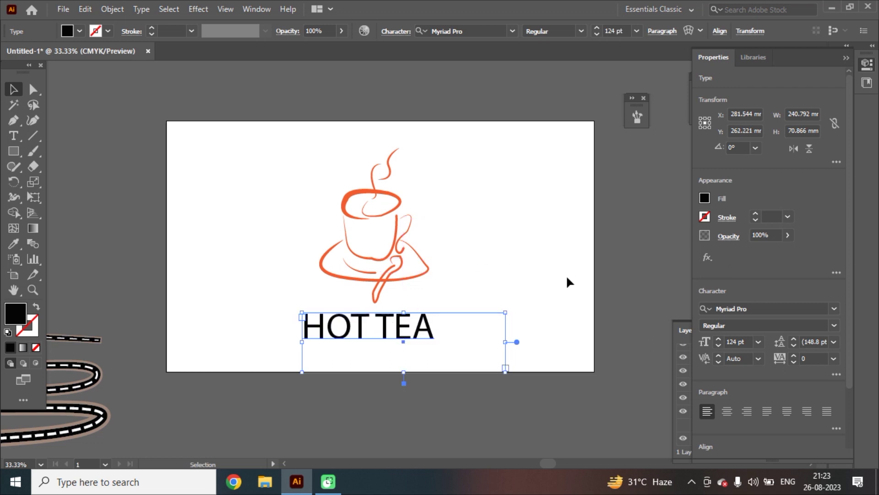
- Preview different fonts on the HOT TEA text and set it to Showcard Gothic
click(750, 310)
scroll(750, 310, down, 3)
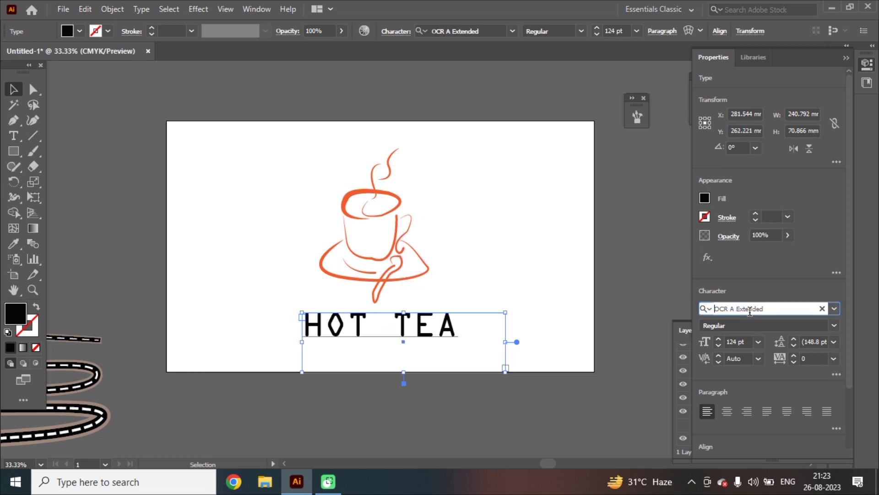
scroll(750, 311, down, 1)
scroll(750, 310, down, 1)
scroll(750, 311, down, 4)
scroll(749, 311, down, 4)
scroll(746, 310, down, 4)
scroll(747, 309, up, 2)
scroll(745, 309, down, 2)
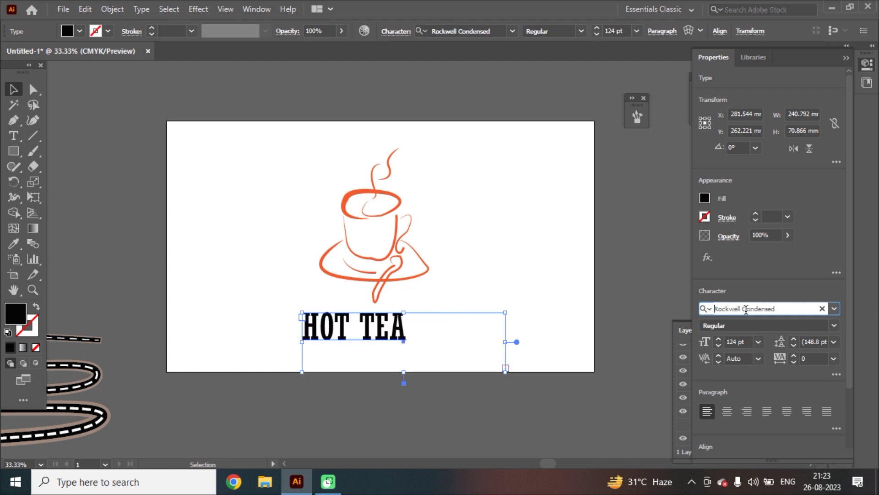
scroll(746, 309, down, 1)
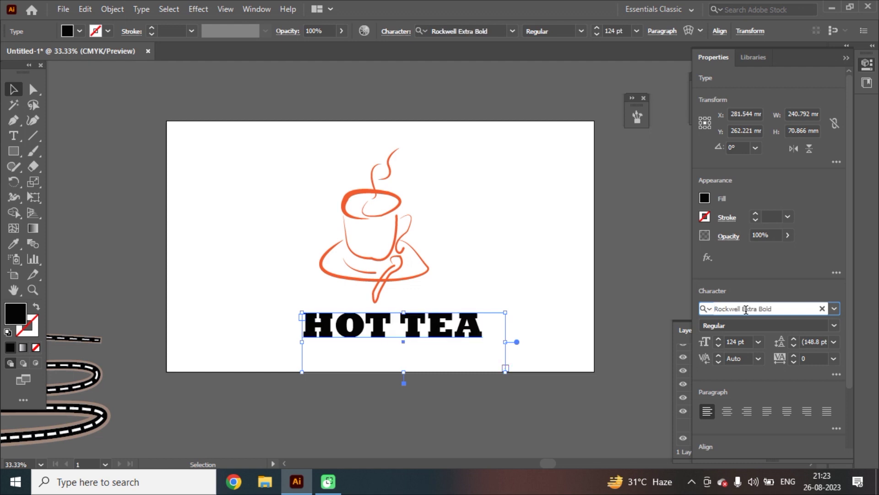
scroll(746, 310, down, 3)
scroll(745, 310, down, 1)
scroll(745, 310, down, 3)
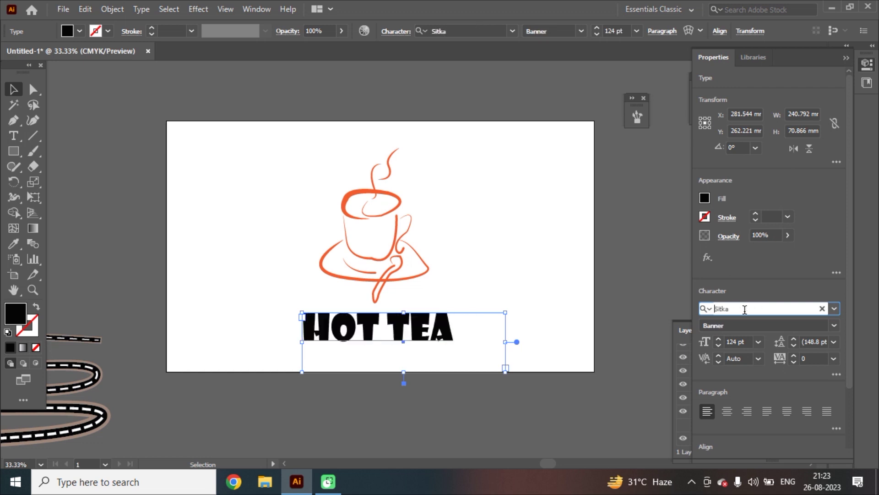
scroll(744, 309, up, 1)
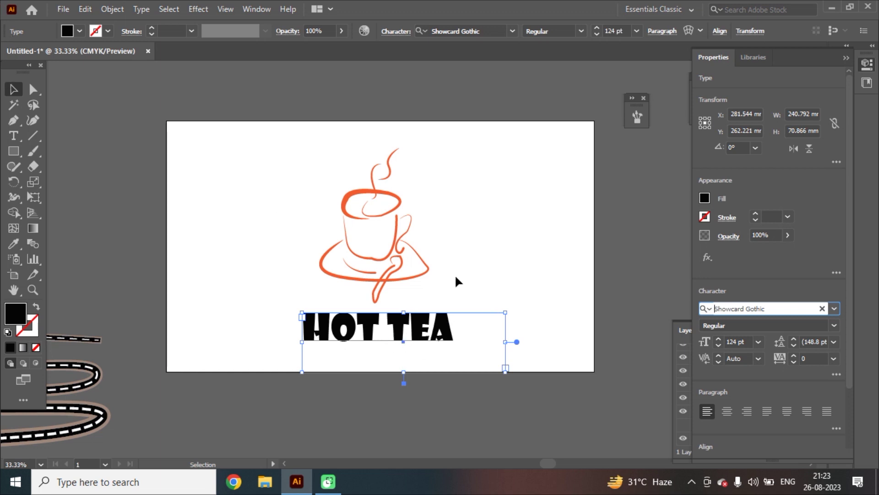
- Give the HOT TEA text an orange-red stroke and fill matching the cup drawing
click(396, 320)
click(108, 31)
click(117, 55)
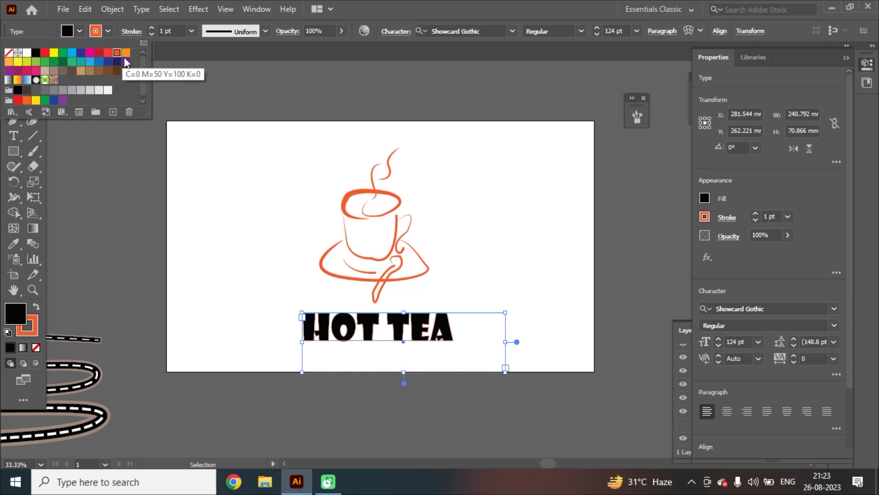
click(90, 37)
click(80, 31)
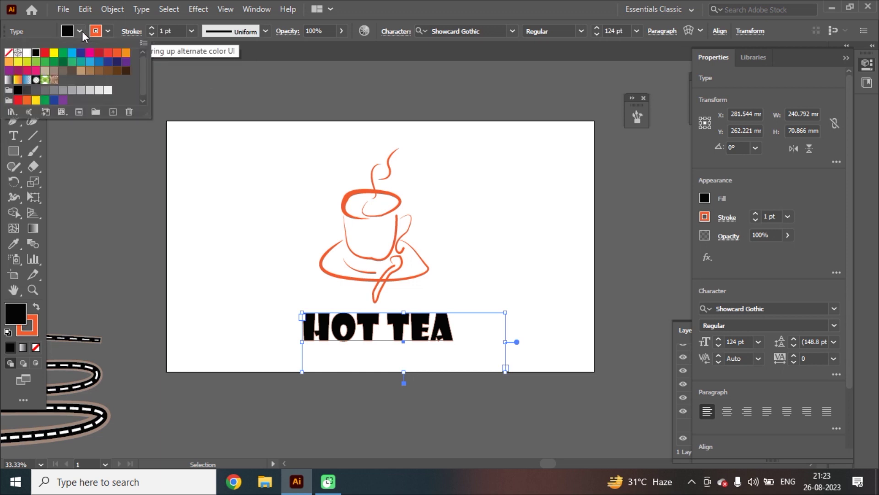
click(116, 53)
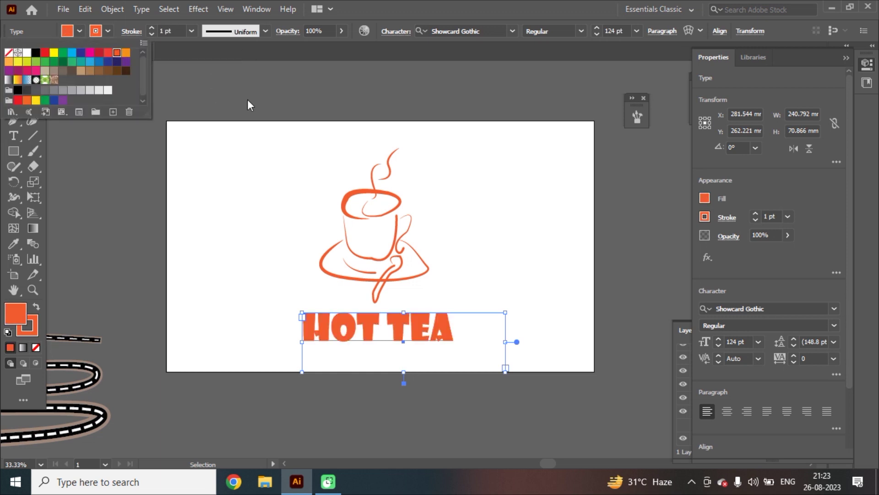
click(444, 291)
- Shift the HOT TEA text slightly left beneath the cup and clear the selection
drag(443, 341, 436, 339)
click(516, 249)
double_click(425, 317)
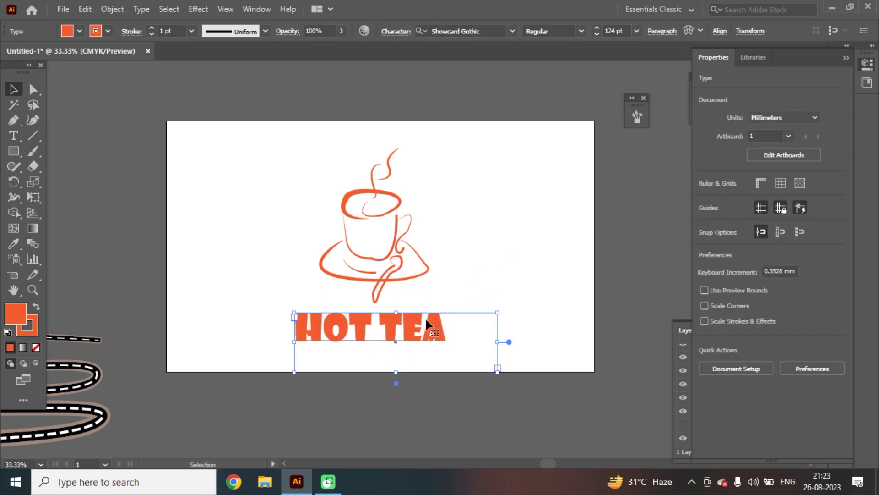
click(481, 249)
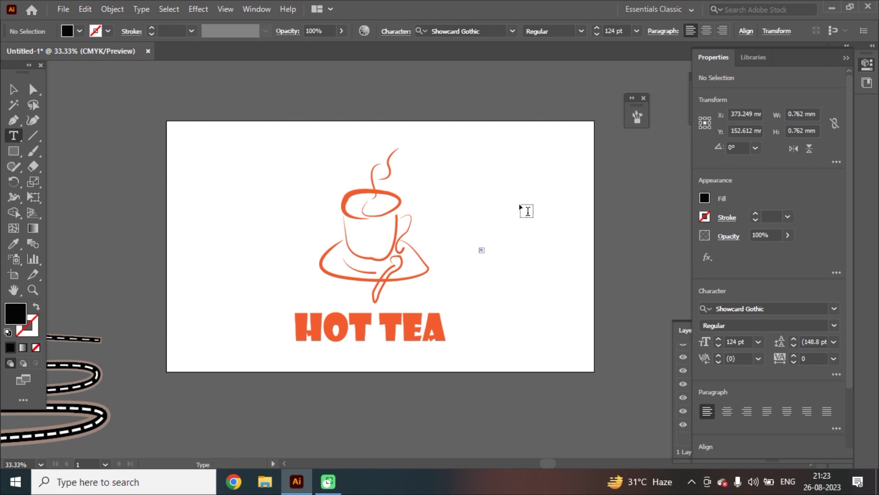
click(13, 90)
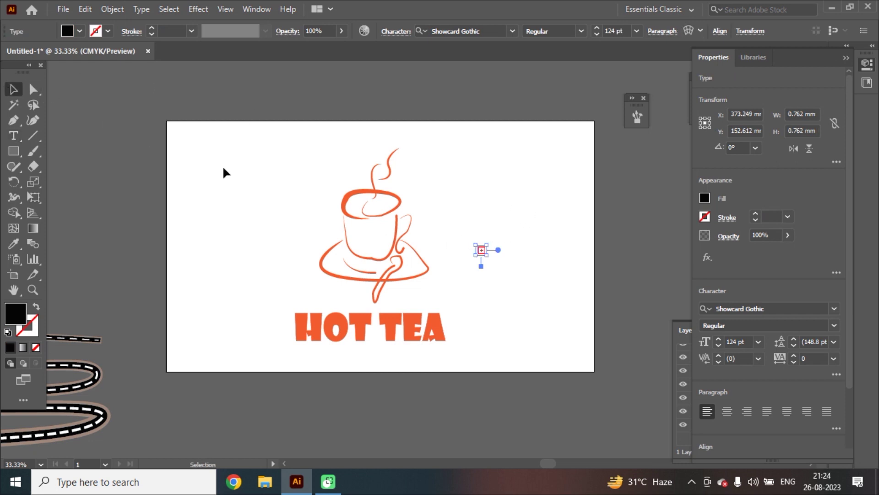
click(280, 209)
- Move the HOT TEA text slightly up and right, closer beneath the cup, and clear the selection
drag(393, 338, 398, 334)
click(499, 233)
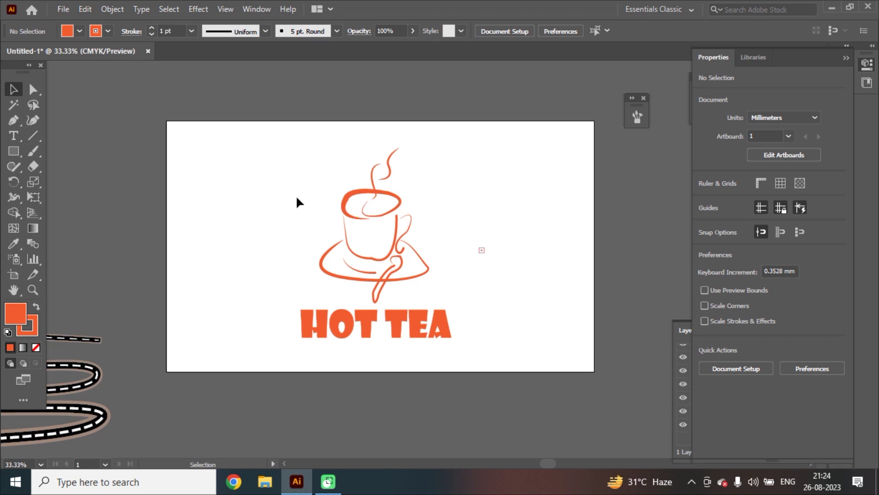
drag(282, 170, 462, 326)
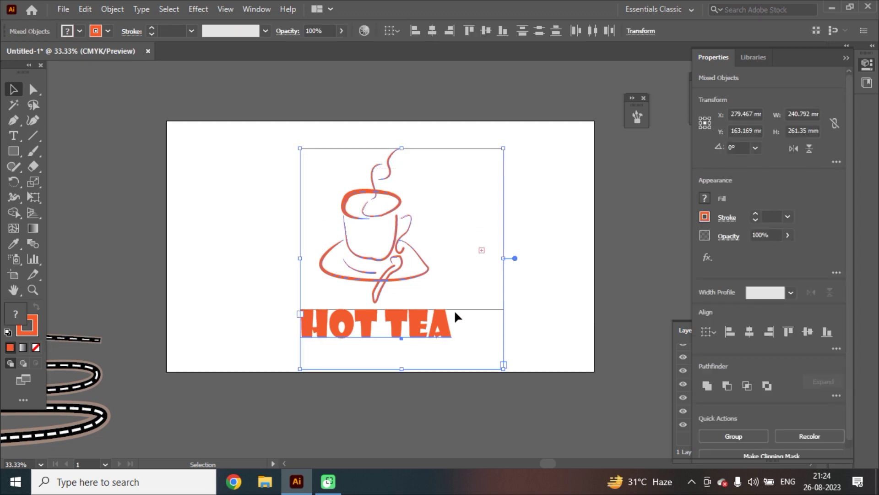
click(555, 283)
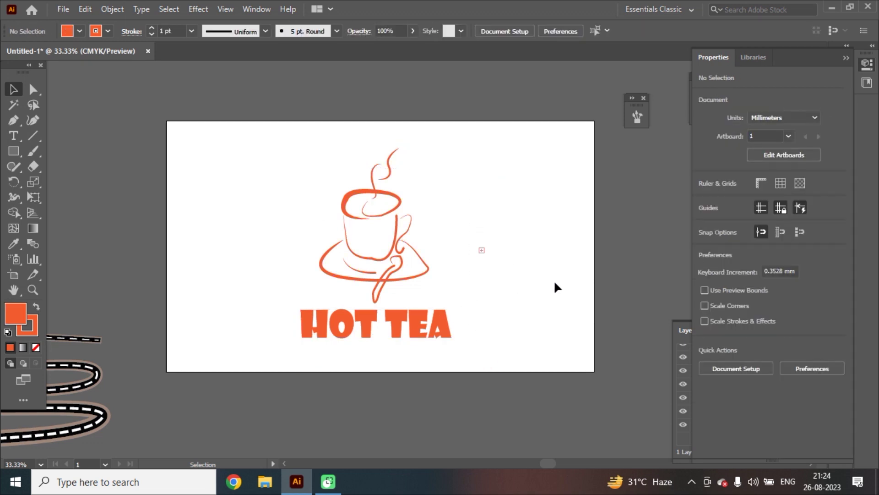